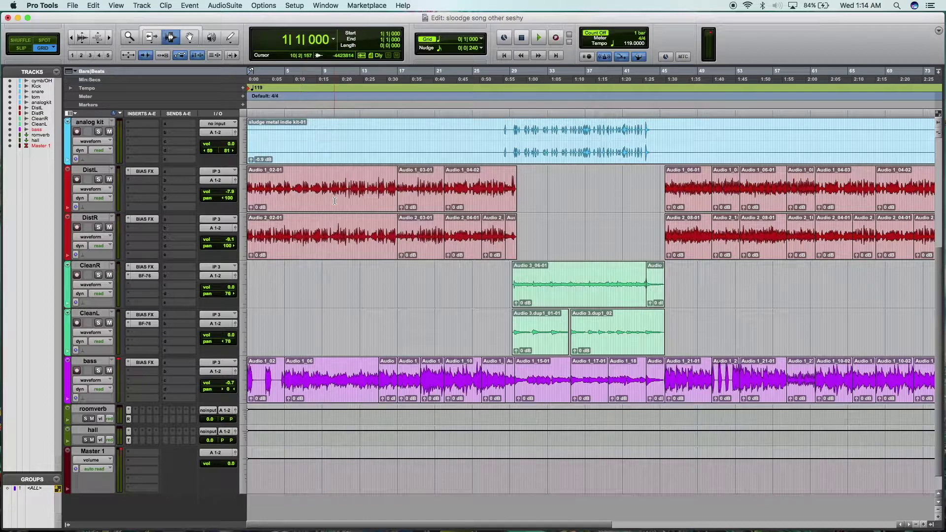
# Look over the session's tracks and check the TAL-Reverb-4 plug-in on the hall track.
pyautogui.scroll(5, 335, 201)
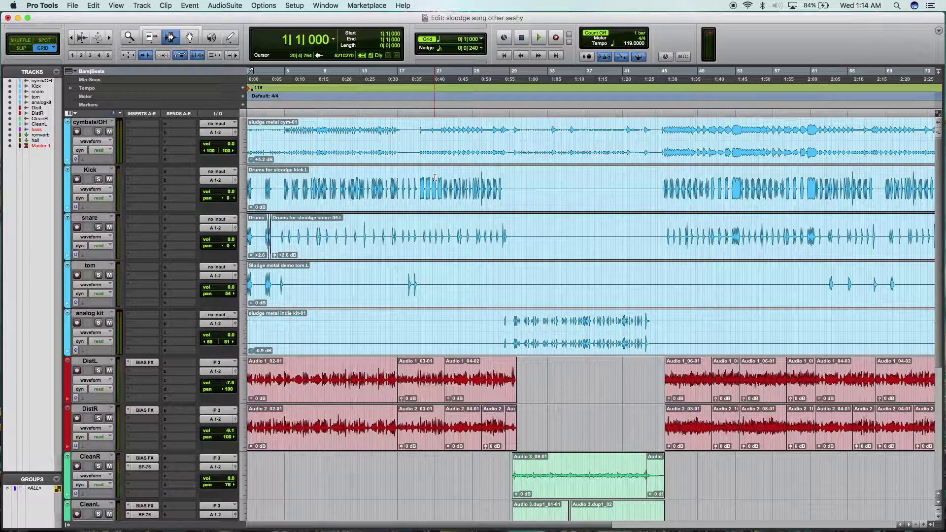
pyautogui.scroll(-3, 435, 177)
pyautogui.scroll(-2, 407, 273)
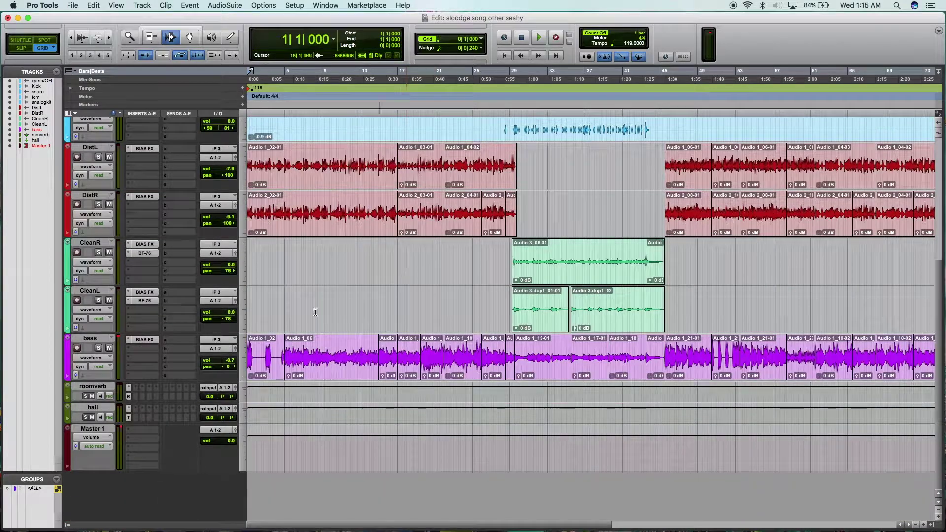
pyautogui.click(130, 417)
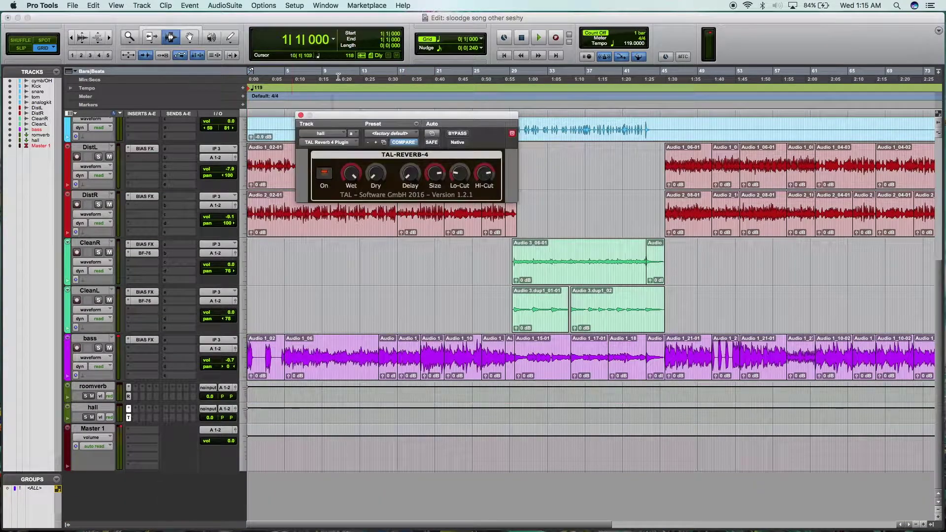
pyautogui.click(300, 115)
pyautogui.scroll(1, 573, 267)
pyautogui.scroll(5, 574, 267)
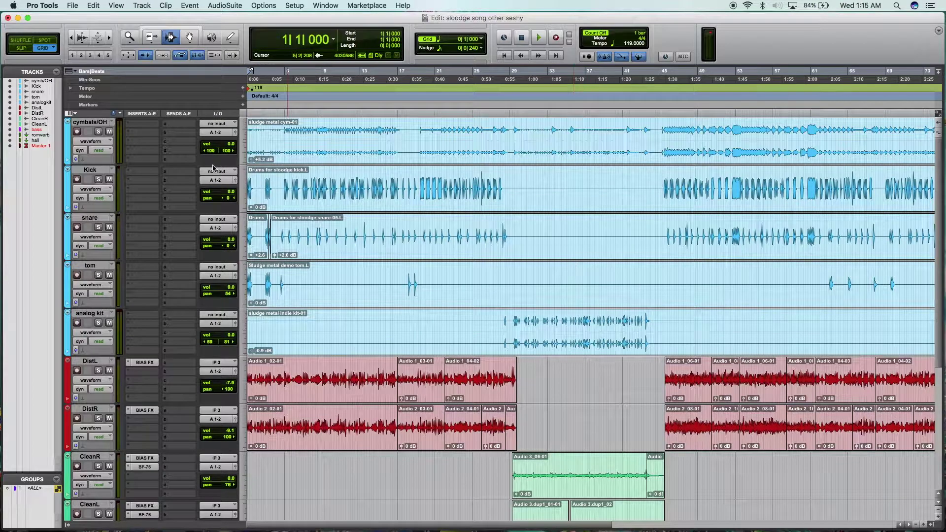
# Solo the Kick track and play it from bar 5.
pyautogui.click(99, 181)
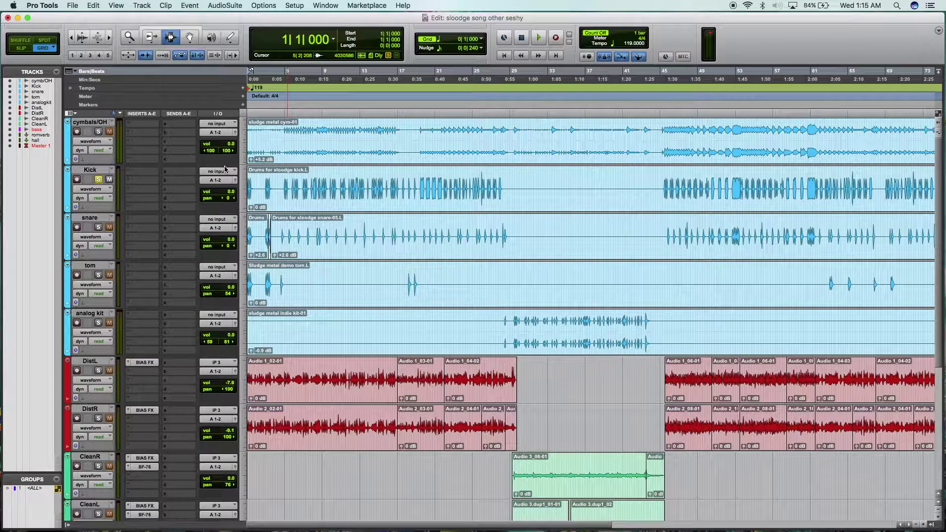
pyautogui.click(285, 197)
pyautogui.press('space')
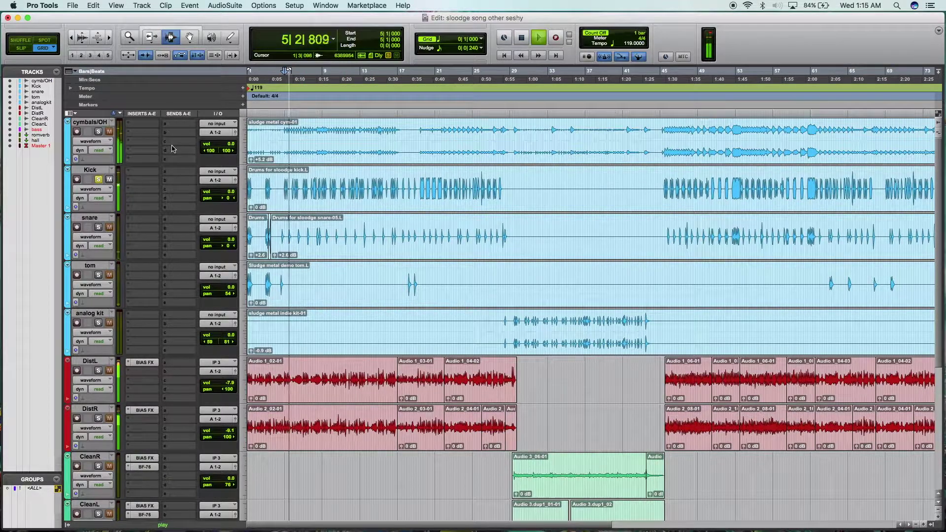
# Insert the mono REQ 6 equalizer in the first insert slot of the Kick track.
pyautogui.click(143, 172)
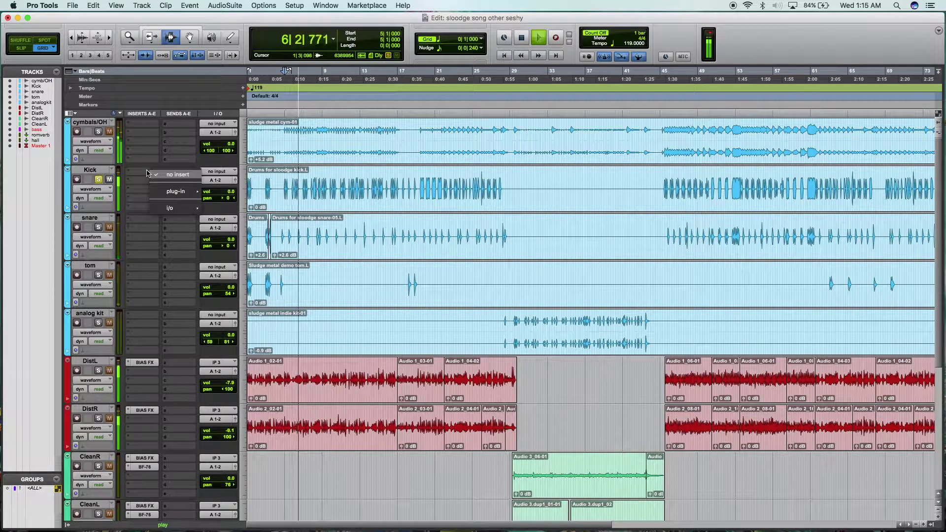
pyautogui.moveTo(177, 191)
pyautogui.moveTo(217, 194)
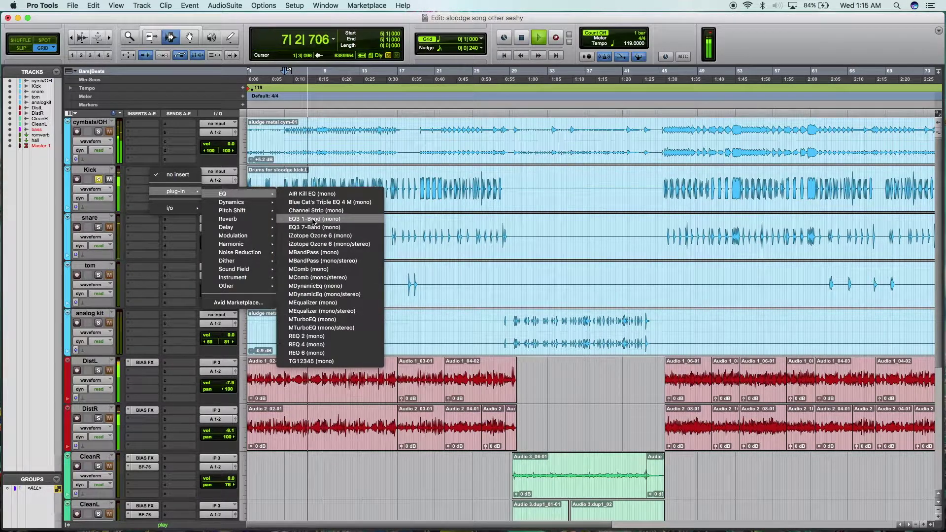
pyautogui.click(302, 353)
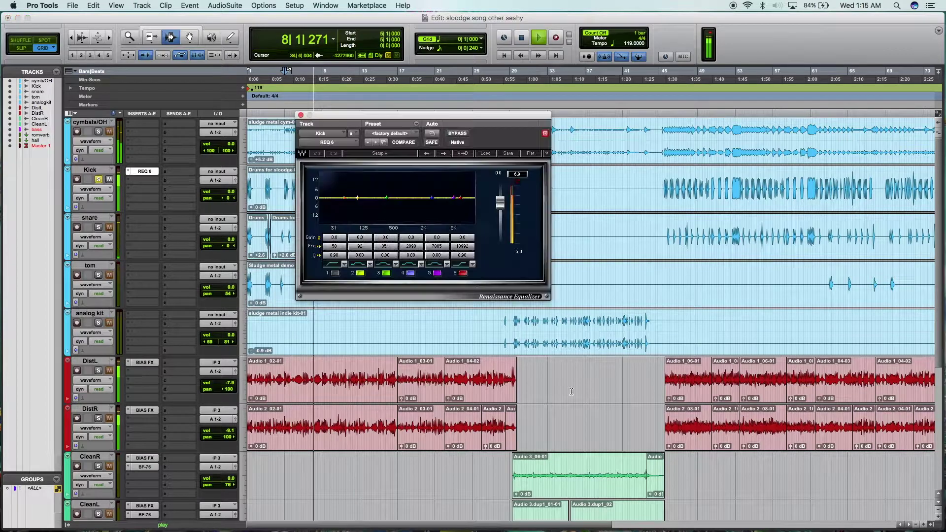
# Roll off the Kick's lowest frequencies with REQ 6 band 1, using a gain of -2.3 and a Q of 1.41.
pyautogui.press('space')
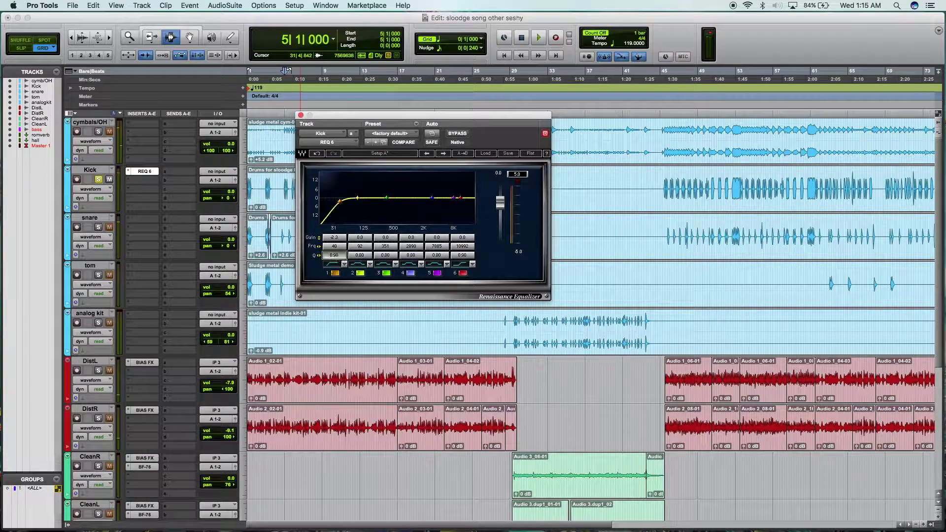
pyautogui.moveTo(334, 255); pyautogui.dragTo(339, 256)
pyautogui.press('space')
# Cut the Kick by 13.1 dB at 6213 Hz with band 4 at Q 3.56, and by 4.8 dB at 2014 Hz with band 5.
pyautogui.moveTo(432, 198); pyautogui.dragTo(444, 172)
pyautogui.press('space')
pyautogui.moveTo(411, 255); pyautogui.dragTo(425, 255)
pyautogui.press('space')
pyautogui.moveTo(444, 173); pyautogui.dragTo(424, 207)
pyautogui.press('space')
# Boost band 3 of the Kick EQ by 5 dB at 1224 Hz with a Q of 0.89, auditioning from bar 47.
pyautogui.click(681, 193)
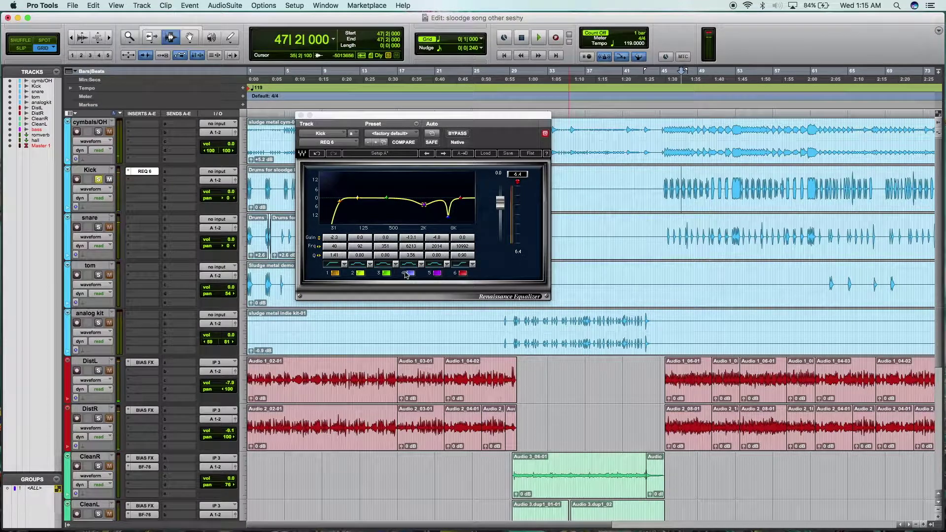
pyautogui.click(389, 255)
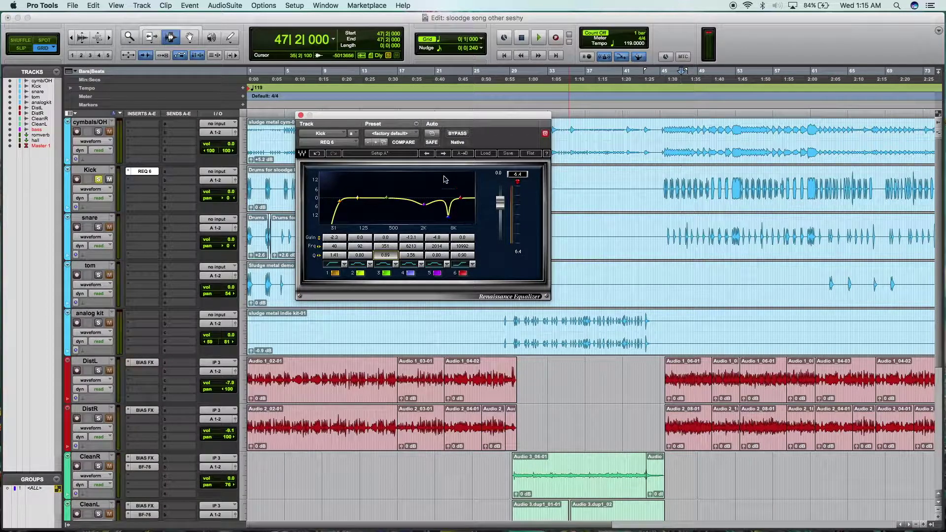
pyautogui.press('space')
pyautogui.moveTo(387, 201); pyautogui.dragTo(413, 190)
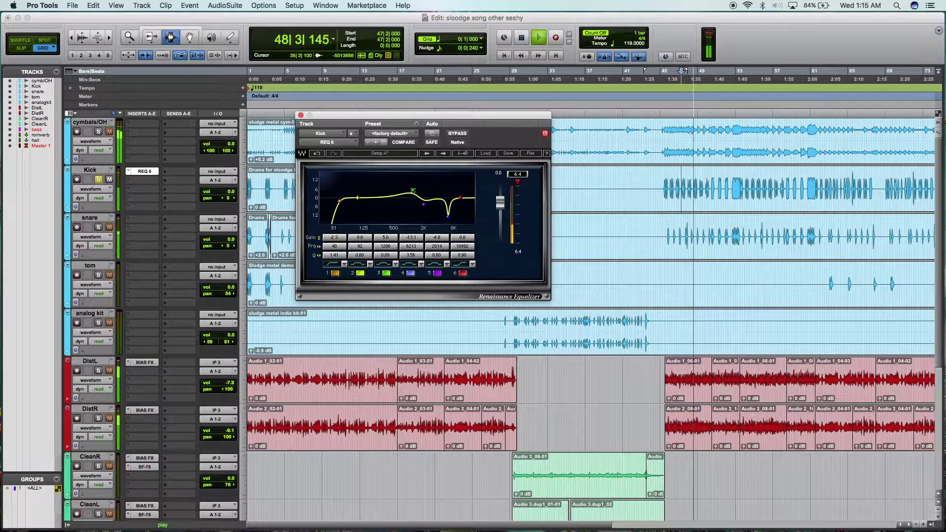
pyautogui.press('space')
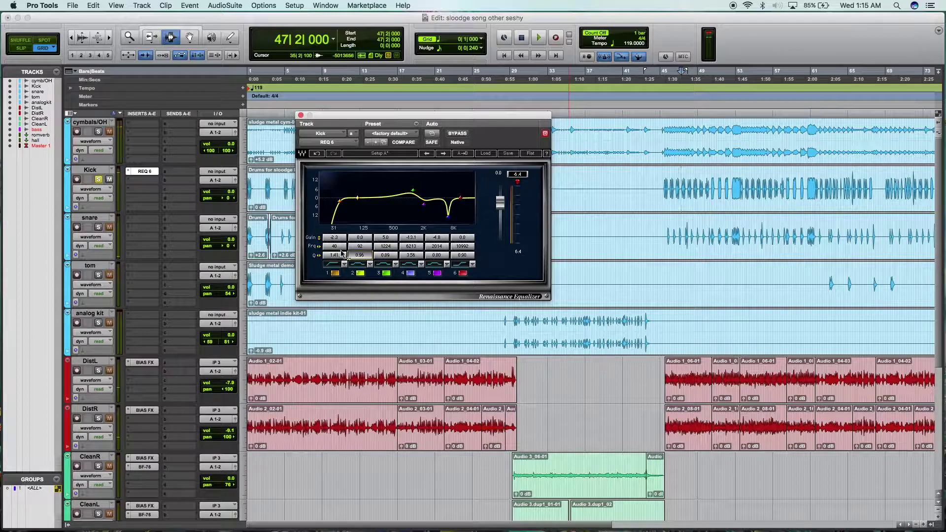
# Boost band 2 of the Kick EQ by 7.2 dB at 105 Hz with a narrow Q of 4.17.
pyautogui.click(336, 254)
pyautogui.press('Tab')
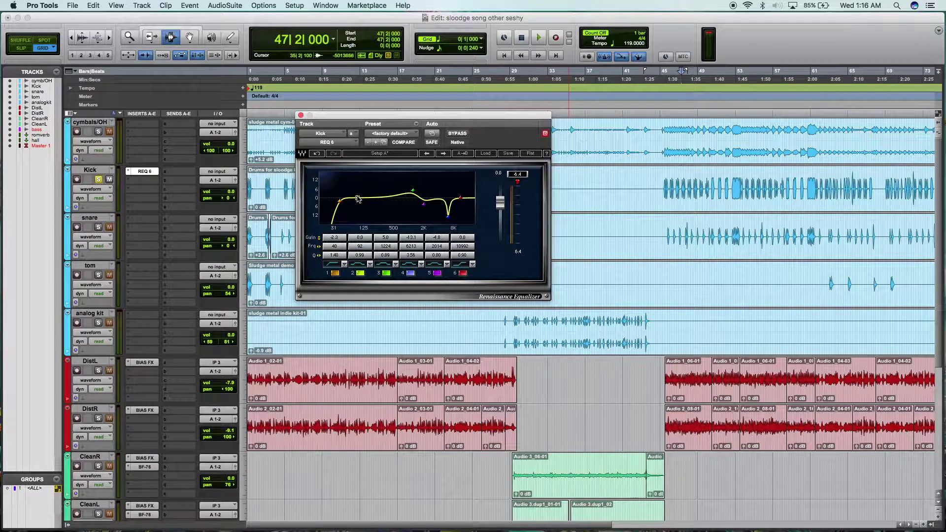
pyautogui.press('space')
pyautogui.press('space')
pyautogui.click(362, 254)
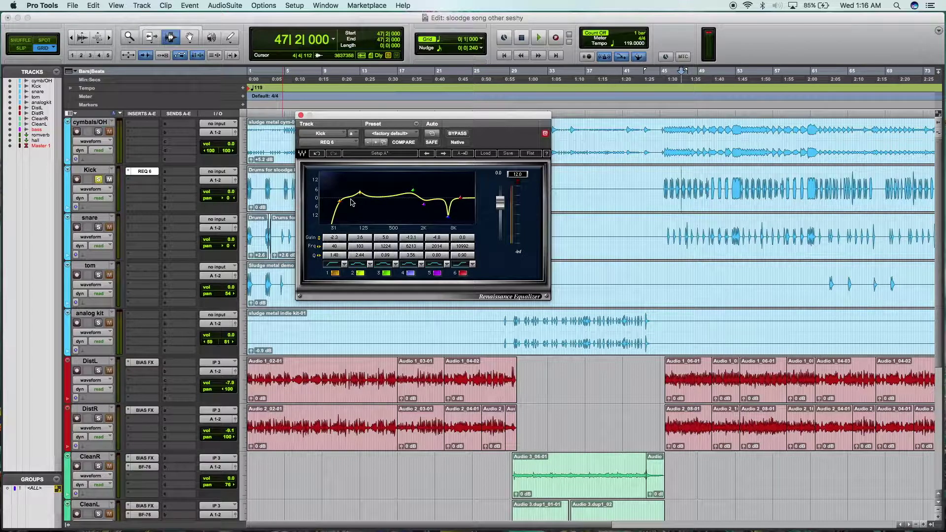
pyautogui.press('space')
pyautogui.moveTo(361, 255); pyautogui.dragTo(372, 255)
pyautogui.moveTo(360, 193)
pyautogui.mouseDown()
pyautogui.moveTo(407, 172)
pyautogui.moveTo(360, 172)
pyautogui.moveTo(360, 188)
pyautogui.mouseUp()
pyautogui.press('space')
# Lower the Kick EQ's output to -4.3 dB and audition the track from bar 45.
pyautogui.click(671, 189)
pyautogui.press('space')
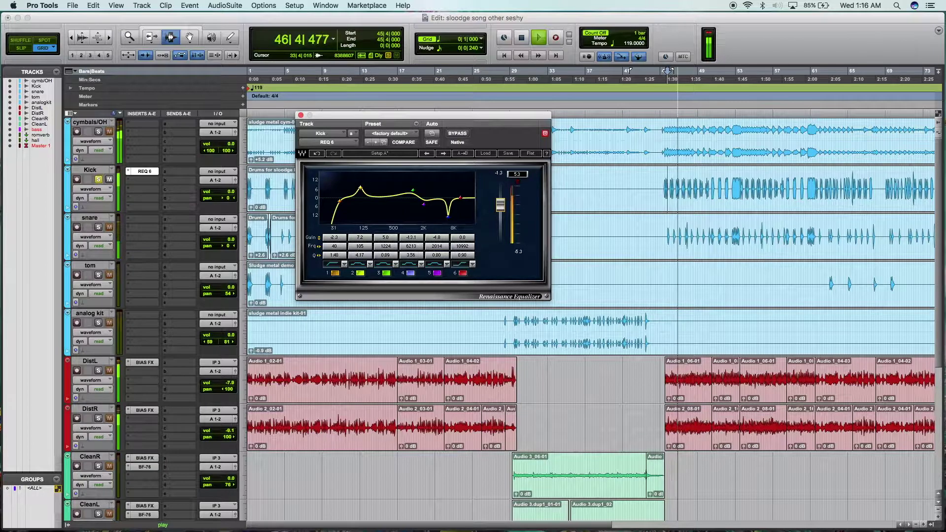
pyautogui.press('space')
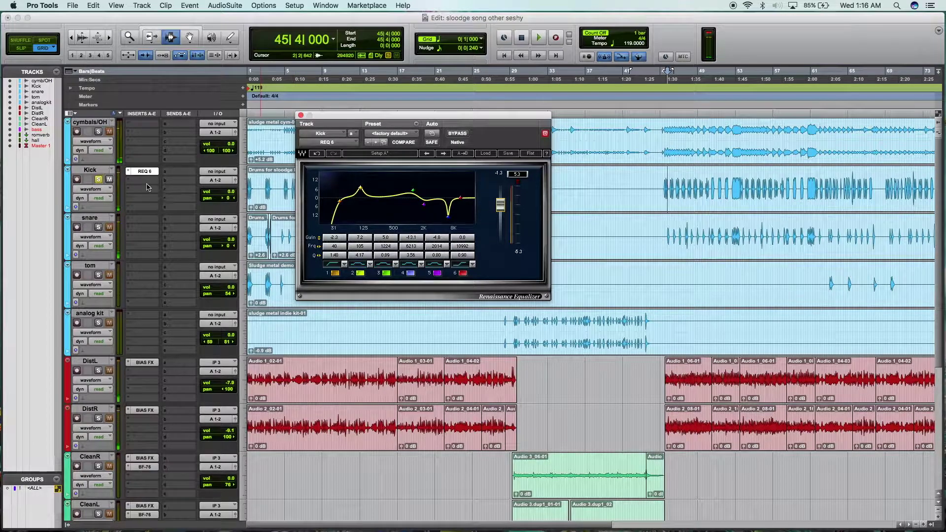
# Insert the mono C1 comp in the Kick track's second insert slot and set its ratio to 2.42:1.
pyautogui.click(148, 188)
pyautogui.moveTo(175, 200)
pyautogui.moveTo(229, 211)
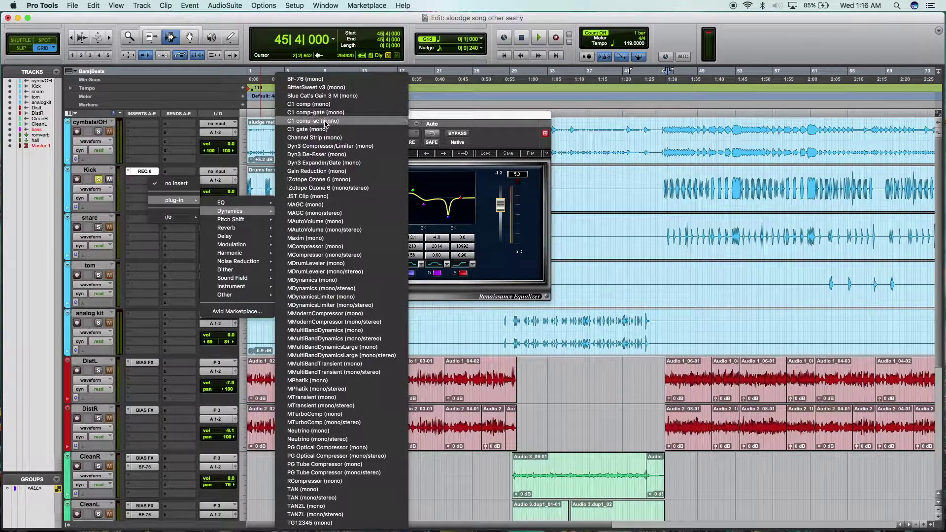
pyautogui.click(329, 105)
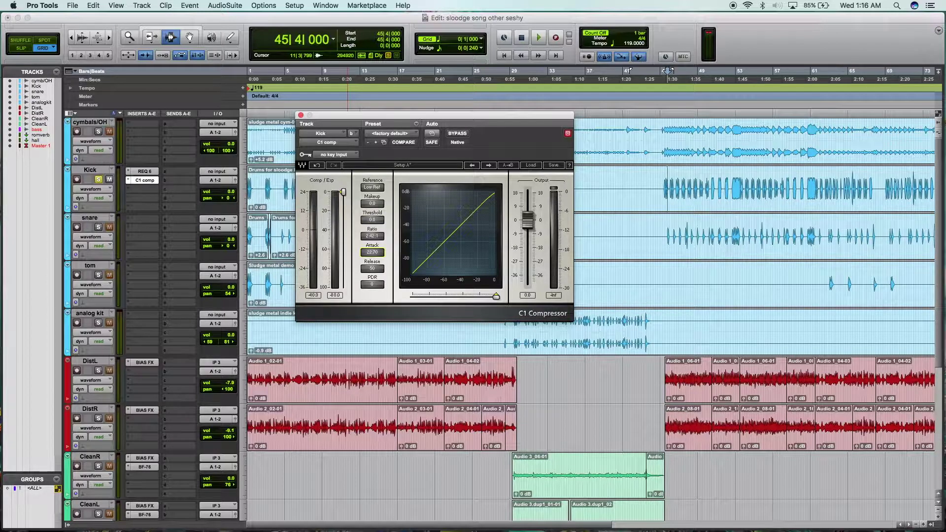
# Set the Kick compressor's attack to 22.44 and its threshold to about -20 dB while the track plays.
pyautogui.press('space')
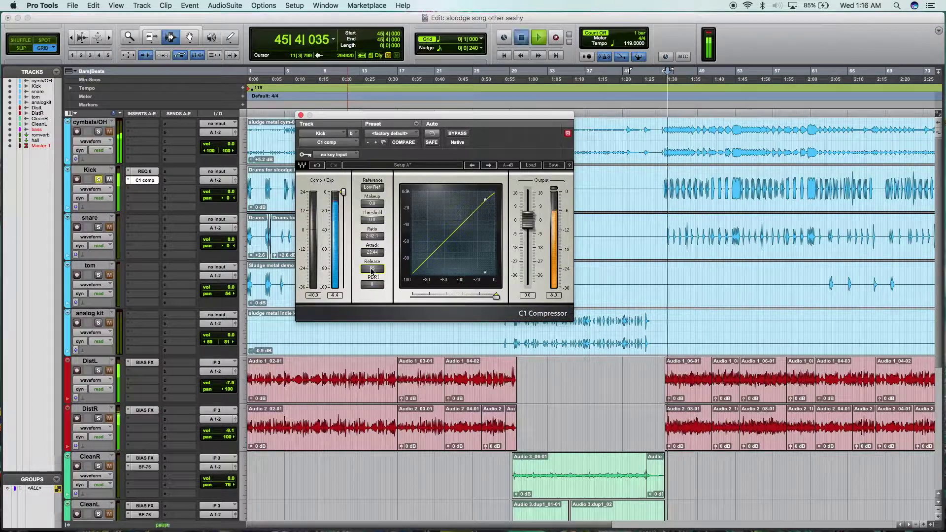
pyautogui.moveTo(343, 191); pyautogui.dragTo(343, 208)
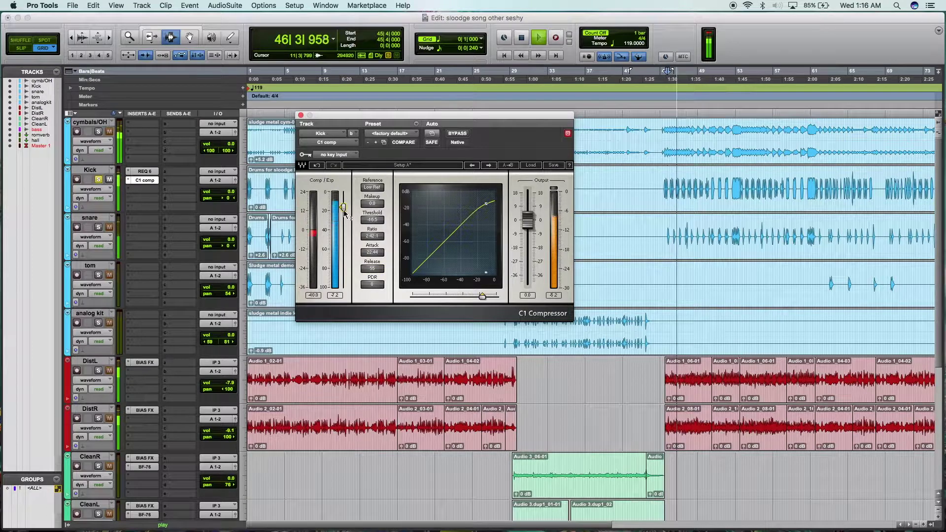
pyautogui.click(315, 296)
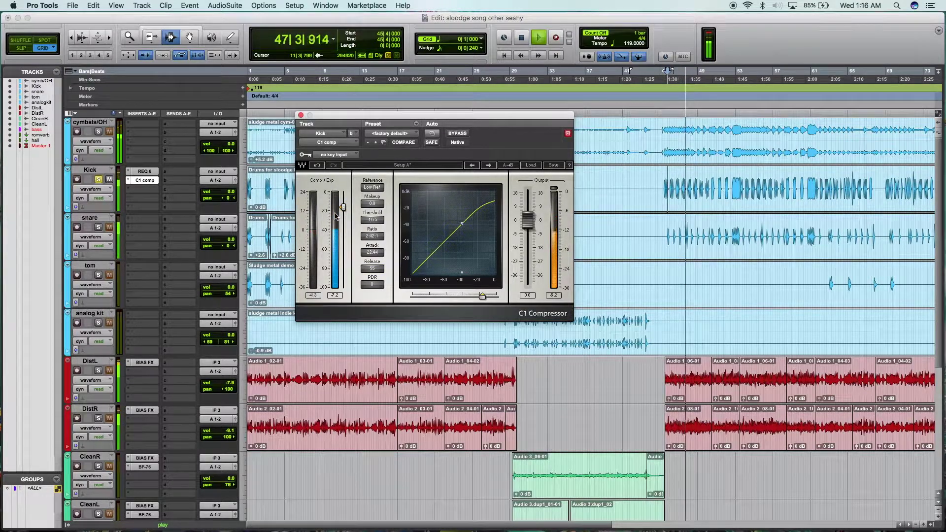
pyautogui.moveTo(343, 207); pyautogui.dragTo(343, 213)
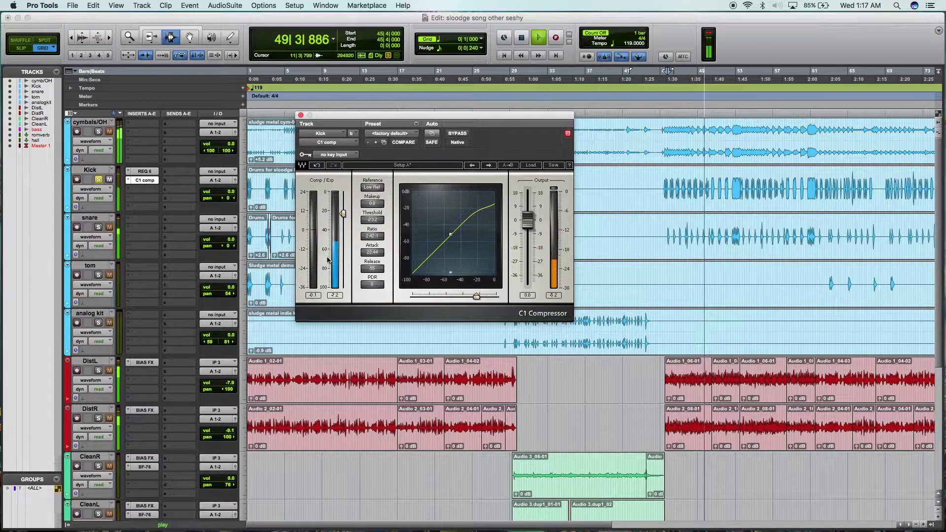
pyautogui.moveTo(343, 212); pyautogui.dragTo(343, 211)
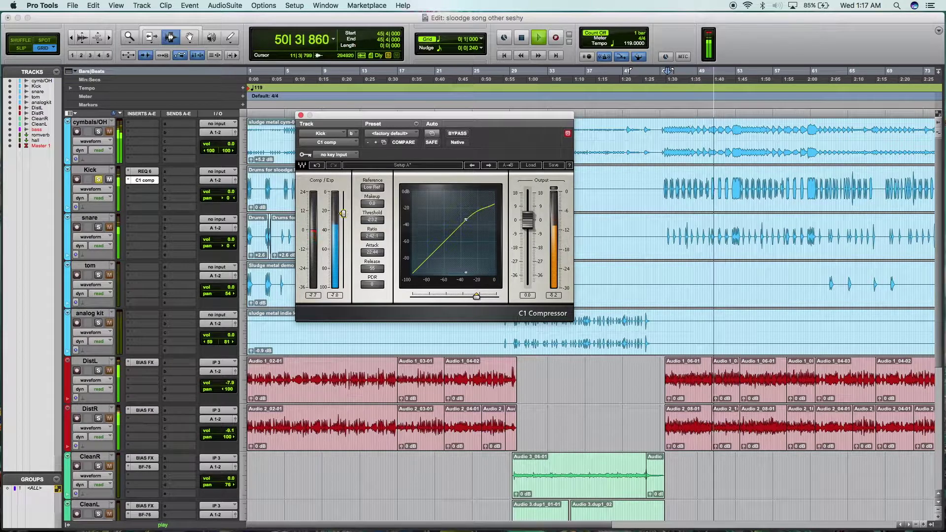
pyautogui.click(314, 296)
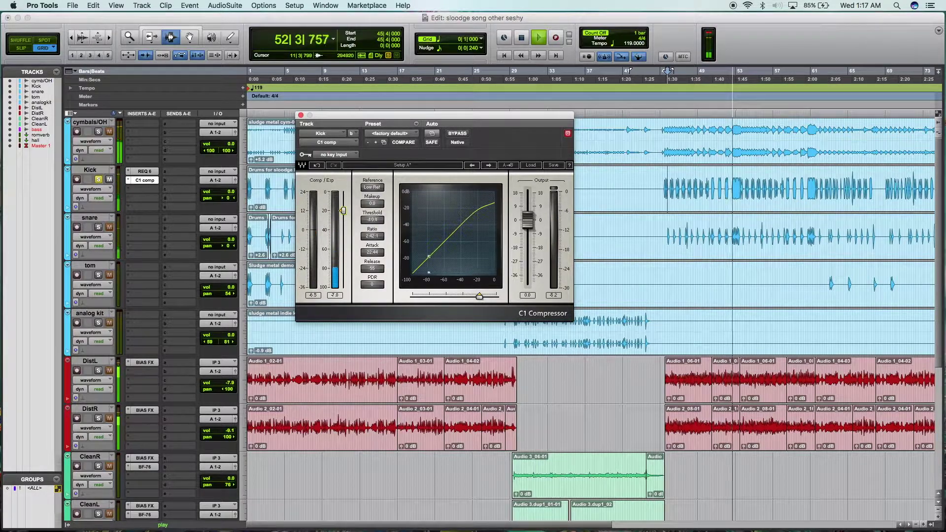
# Raise the Kick compressor's makeup gain to about 3 dB, check the output level in playback, and close the plug-in.
pyautogui.moveTo(375, 220); pyautogui.dragTo(375, 190)
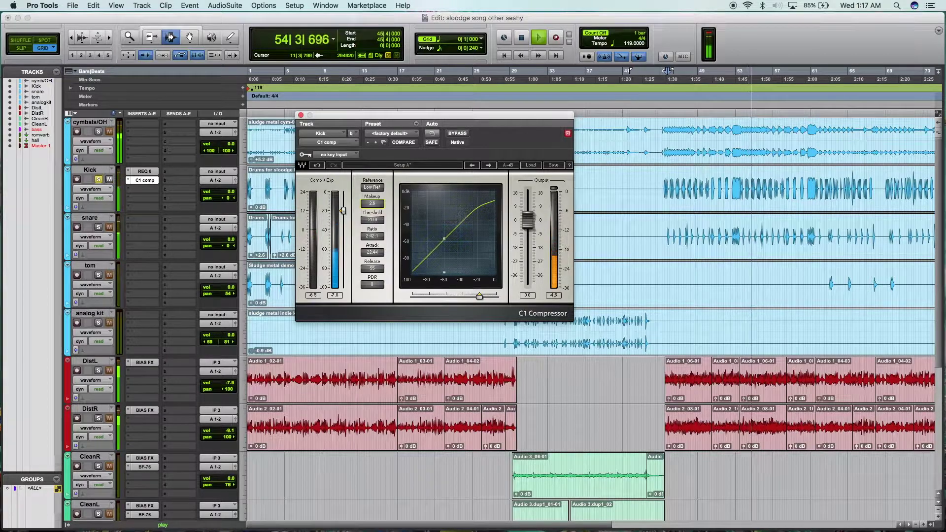
pyautogui.press('space')
pyautogui.press('space')
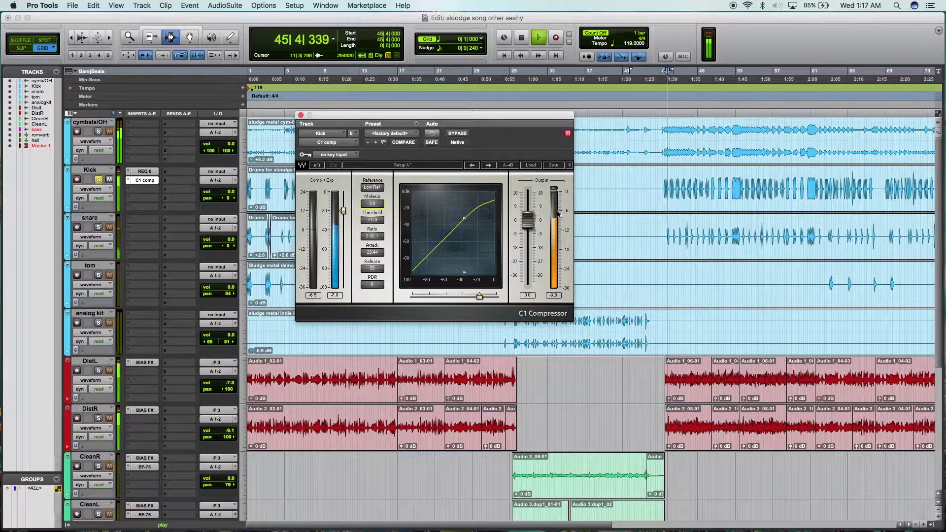
pyautogui.press('space')
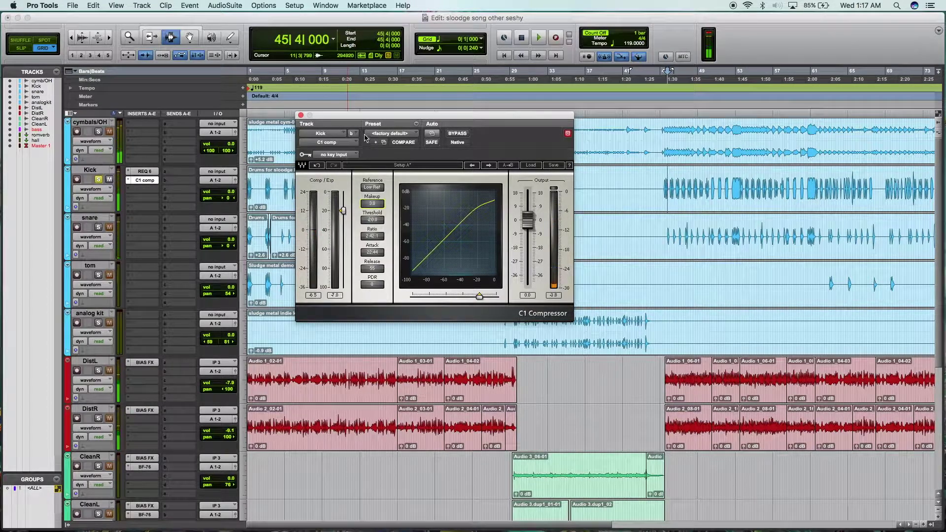
pyautogui.click(301, 115)
# Solo the snare track instead of the Kick and play it from around bar 11.
pyautogui.click(349, 242)
pyautogui.click(98, 181)
pyautogui.click(98, 228)
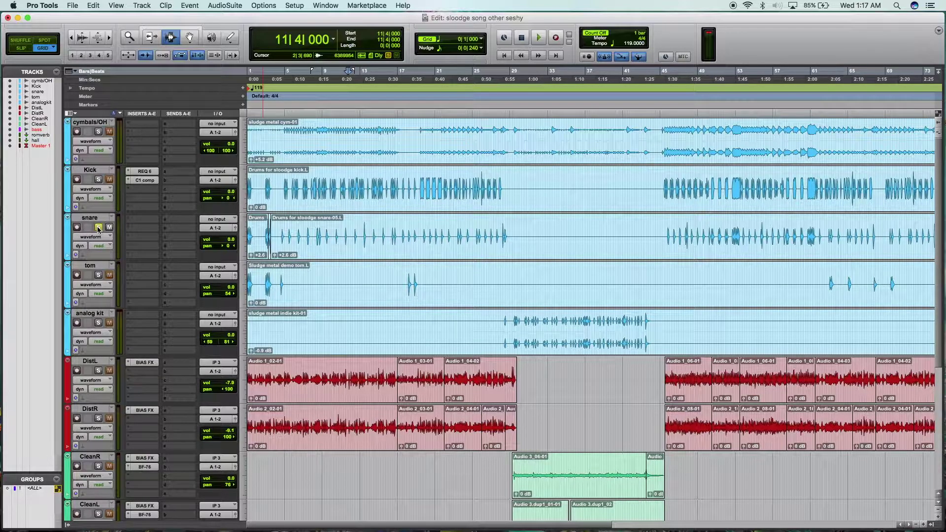
pyautogui.press('space')
# Insert the mono EQ3 7-Band equalizer in the snare track's first insert slot.
pyautogui.click(142, 219)
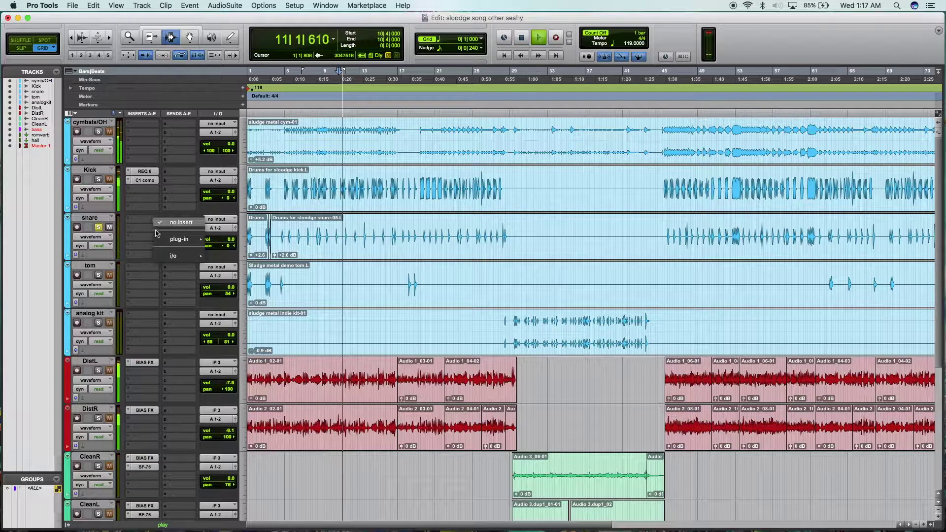
pyautogui.moveTo(179, 238)
pyautogui.moveTo(242, 242)
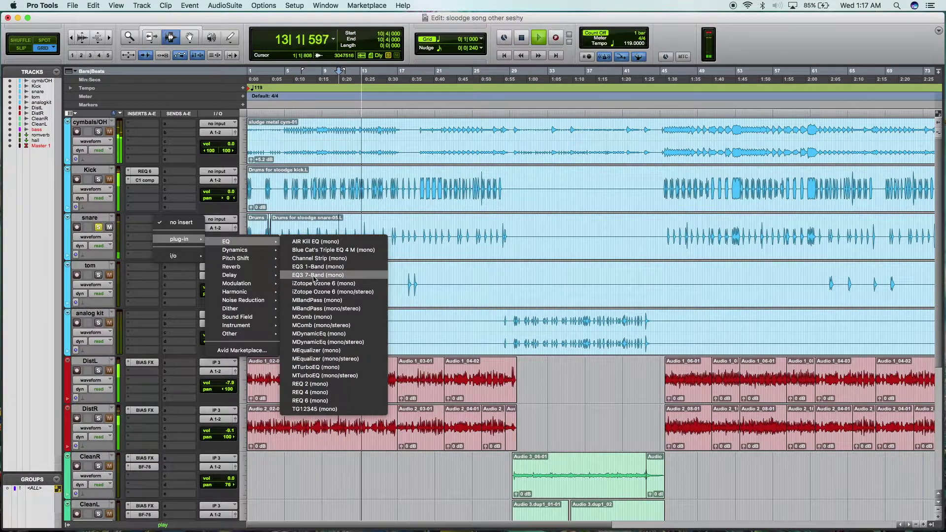
pyautogui.click(344, 233)
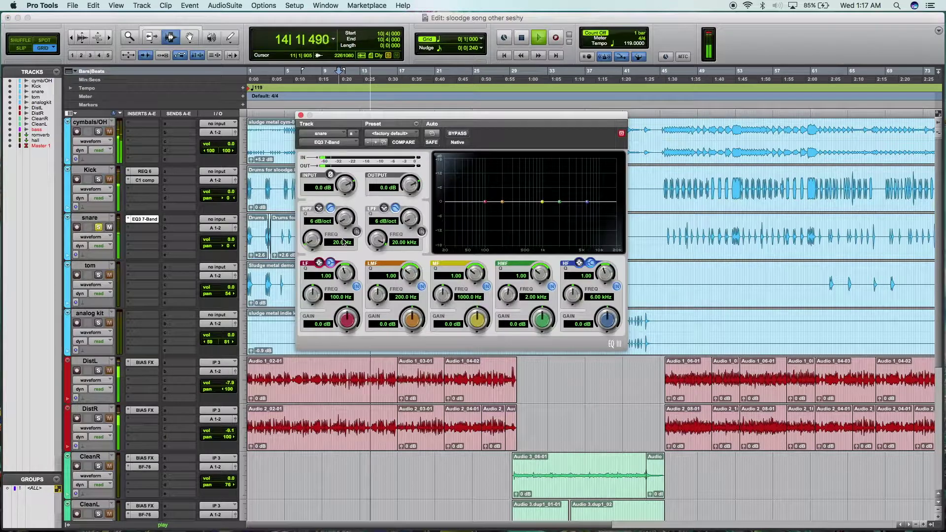
# Set the snare EQ's high-pass filter to 24 dB/oct at 64.5 Hz.
pyautogui.moveTo(346, 214); pyautogui.dragTo(348, 190)
pyautogui.moveTo(313, 240)
pyautogui.mouseDown()
pyautogui.moveTo(330, 221)
pyautogui.moveTo(328, 232)
pyautogui.mouseUp()
# Boost the snare by 2.6 dB at 177.5 Hz with an LMF Q of 4.07, and by 1.1 dB at 4.25 kHz with MF.
pyautogui.moveTo(505, 200); pyautogui.dragTo(578, 200)
pyautogui.press('space')
pyautogui.press('space')
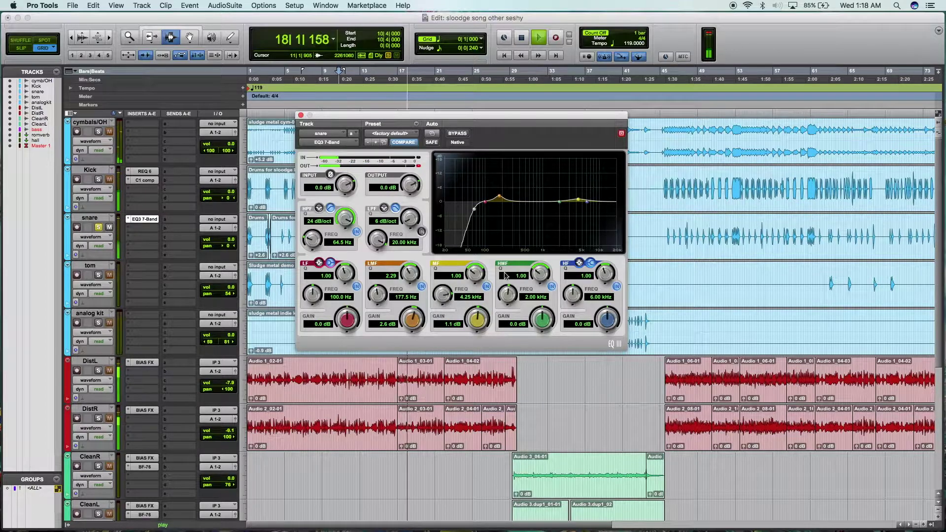
pyautogui.moveTo(412, 274); pyautogui.dragTo(412, 262)
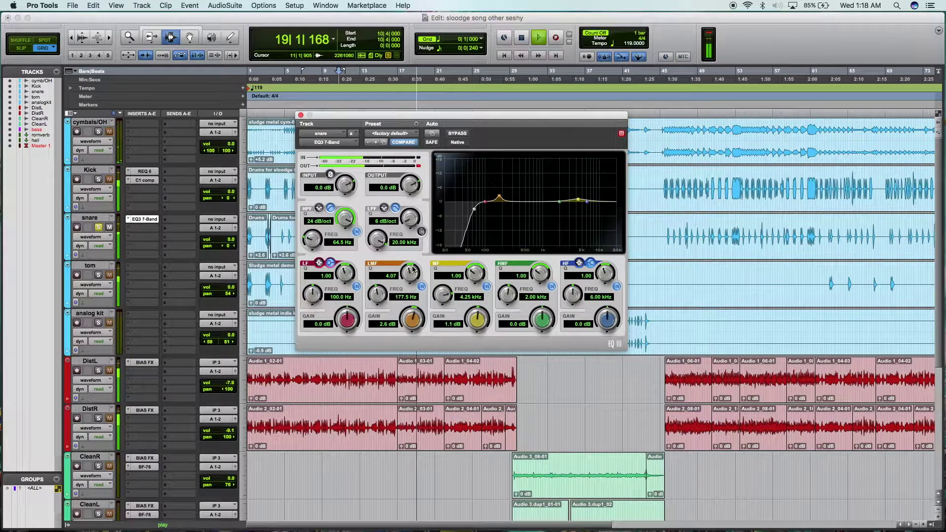
# Set the snare EQ's MF Q to 1.41 and HMF Q to 1.76, then cut HMF by 0.9 dB at 370.1 Hz.
pyautogui.moveTo(475, 274); pyautogui.dragTo(477, 267)
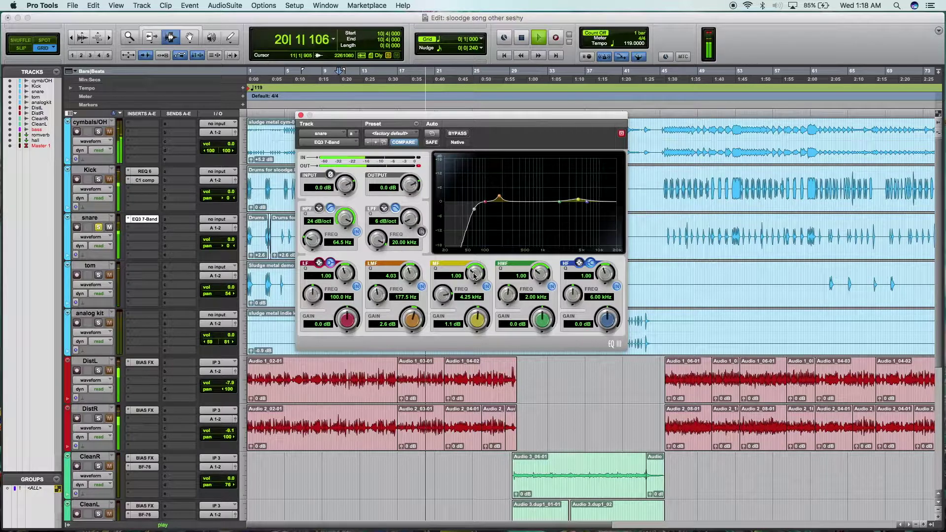
pyautogui.moveTo(545, 275); pyautogui.dragTo(548, 268)
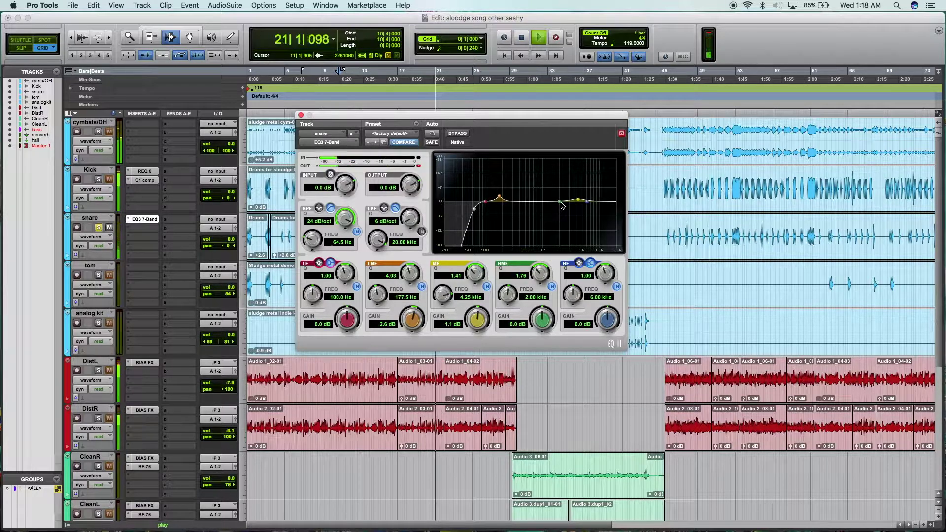
pyautogui.moveTo(560, 202); pyautogui.dragTo(516, 208)
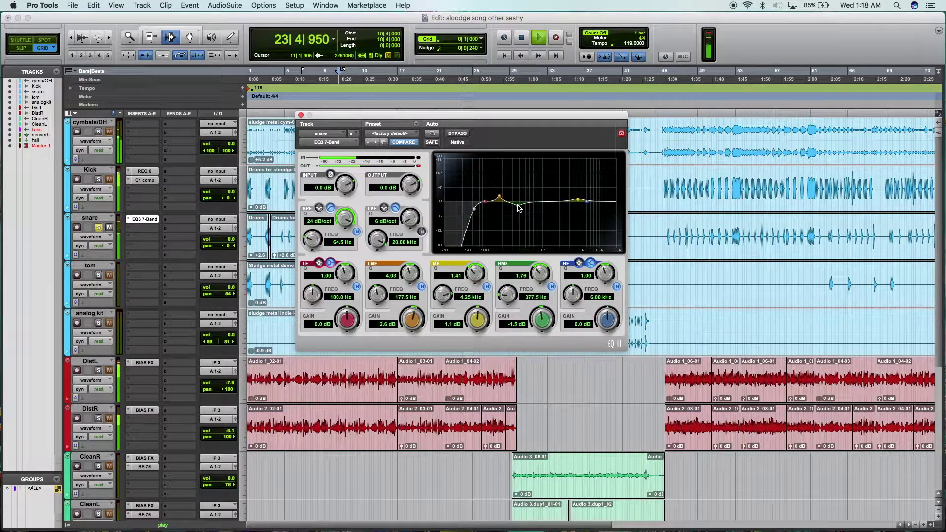
pyautogui.press('space')
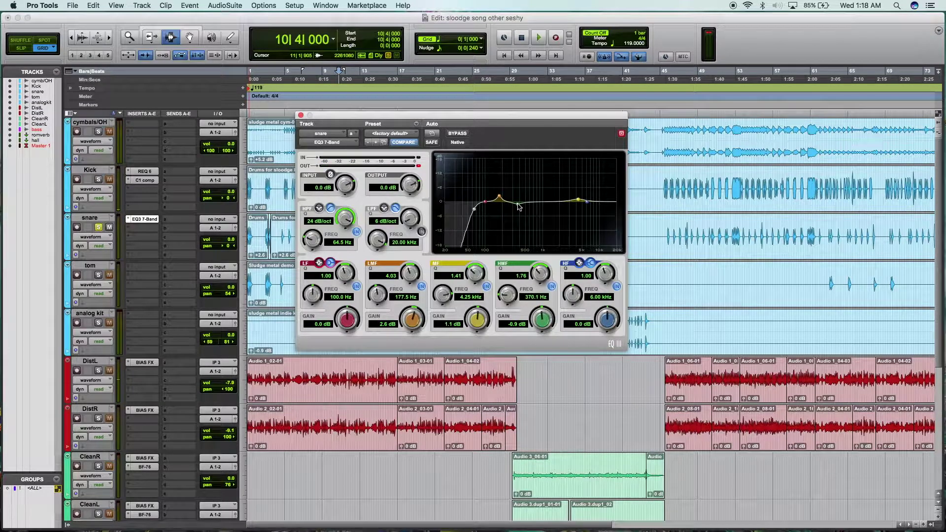
# Close the snare EQ and insert the mono Dyn3 Compressor/Limiter in the snare track's second insert slot.
pyautogui.click(301, 115)
pyautogui.click(151, 232)
pyautogui.moveTo(182, 248)
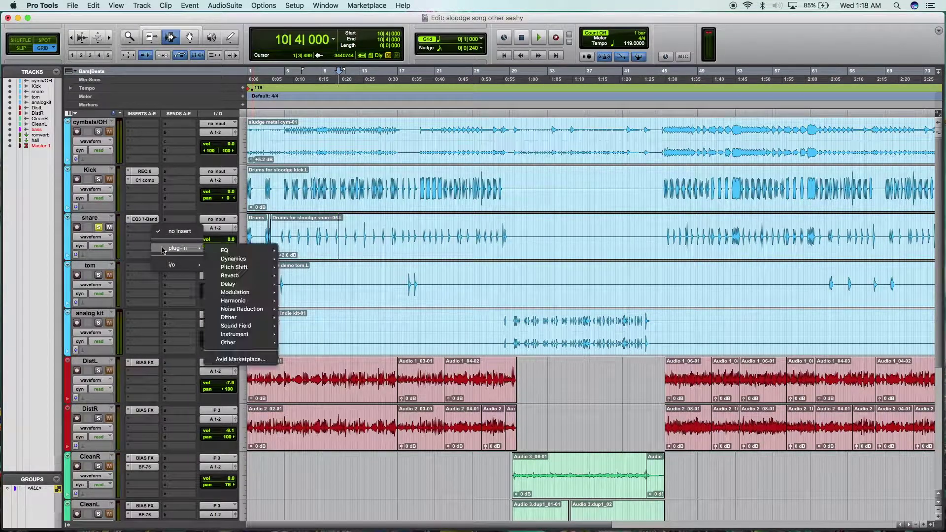
pyautogui.moveTo(221, 259)
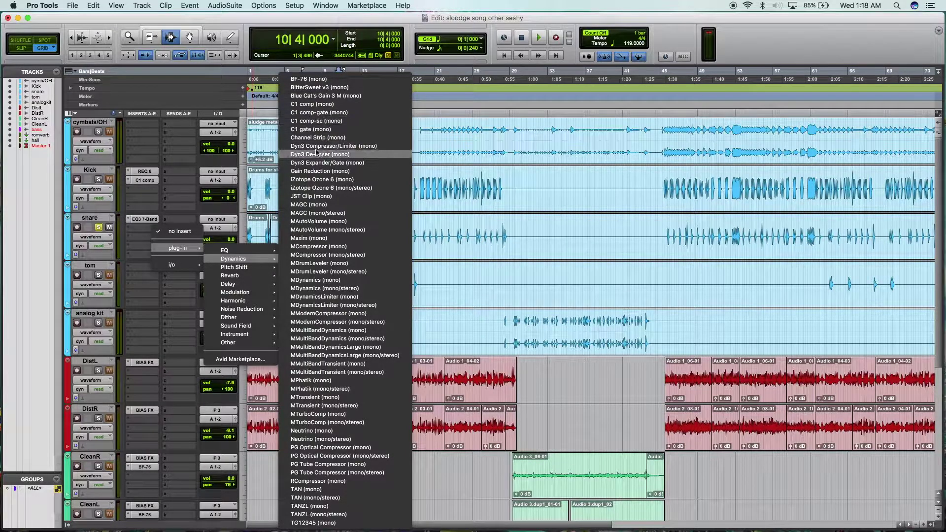
pyautogui.click(318, 147)
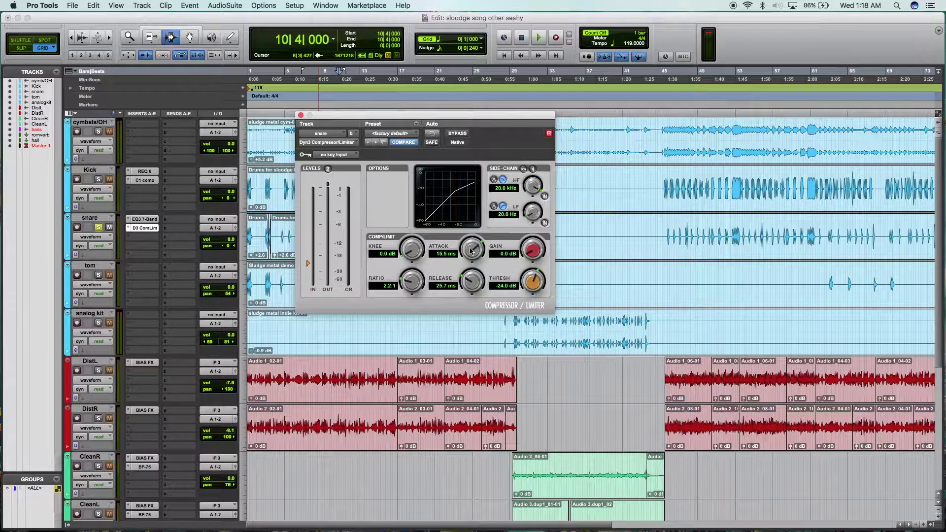
# Play from bar 48 and set the snare compressor's threshold to -18.5 dB and gain to 1.6 dB.
pyautogui.click(688, 234)
pyautogui.press('space')
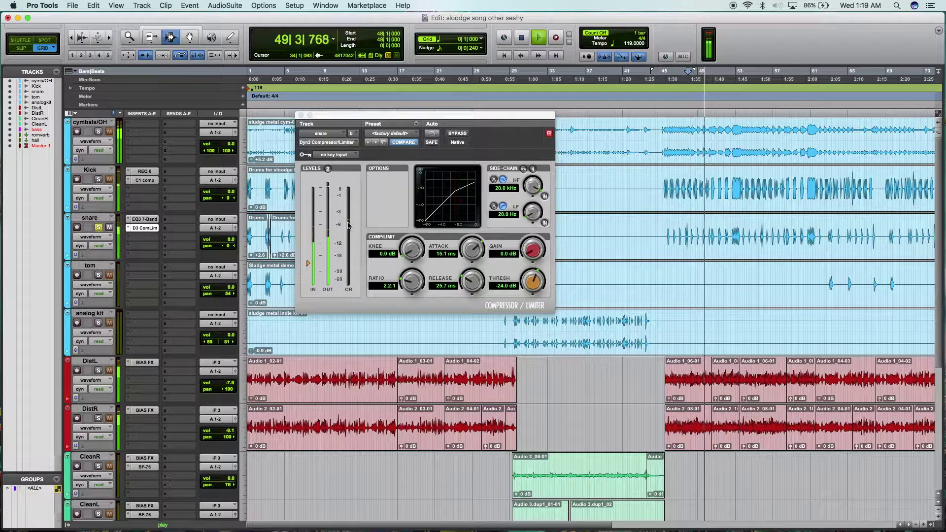
pyautogui.moveTo(535, 284); pyautogui.dragTo(538, 277)
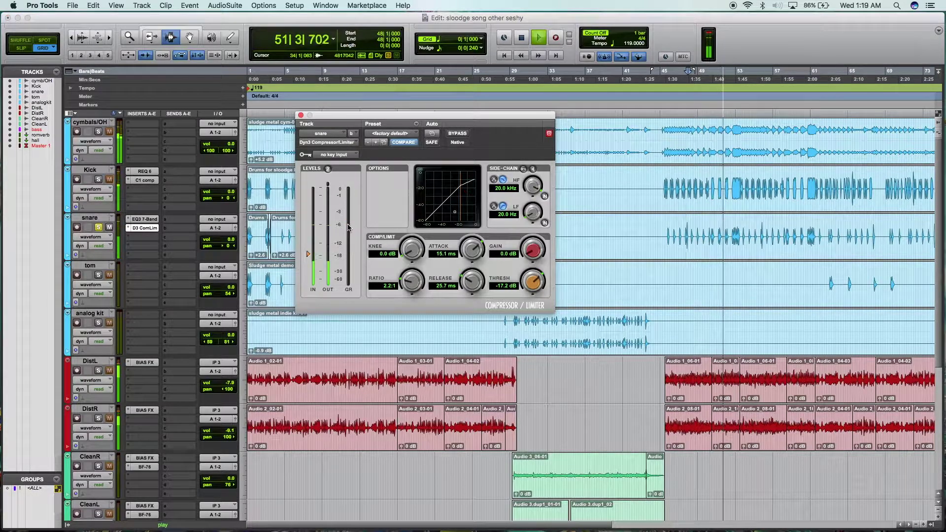
pyautogui.moveTo(532, 284); pyautogui.dragTo(532, 290)
pyautogui.moveTo(535, 252); pyautogui.dragTo(539, 243)
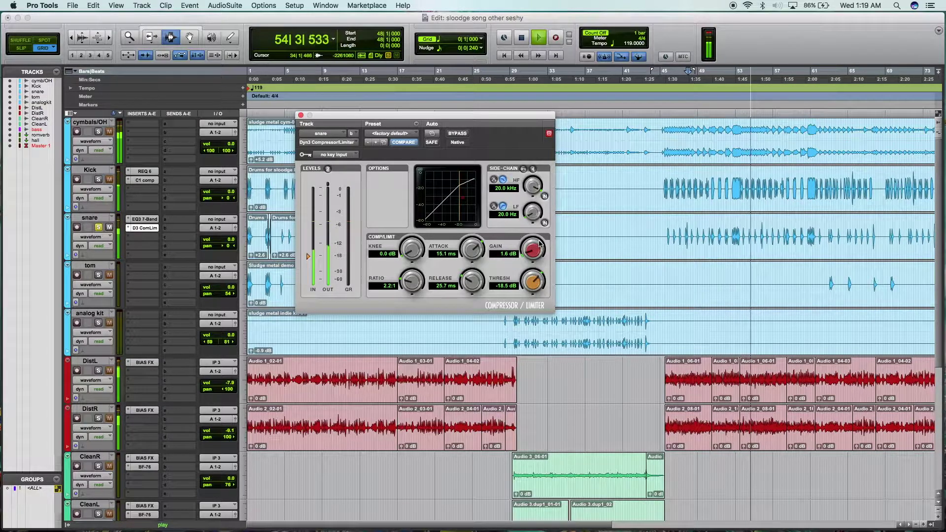
pyautogui.press('space')
# Insert the mono BF-76 peak limiter in the snare track's third insert slot.
pyautogui.click(143, 236)
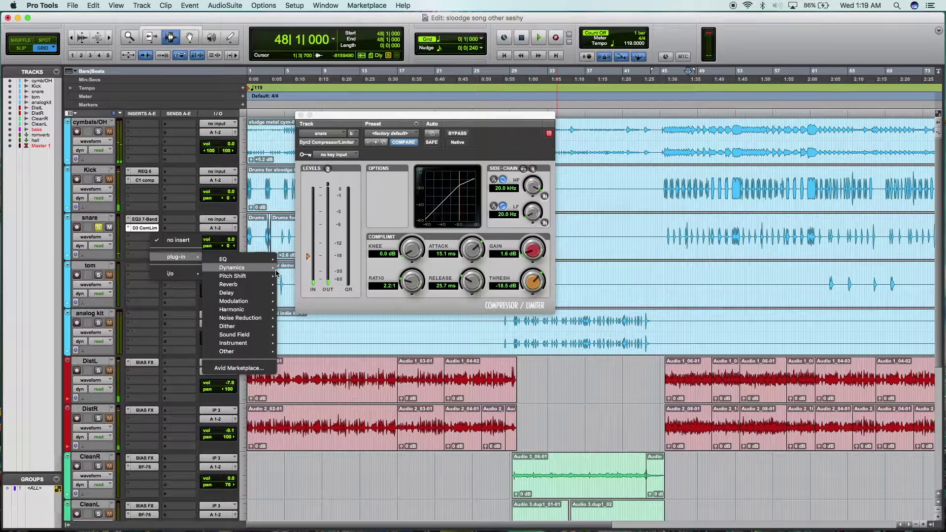
pyautogui.moveTo(276, 273)
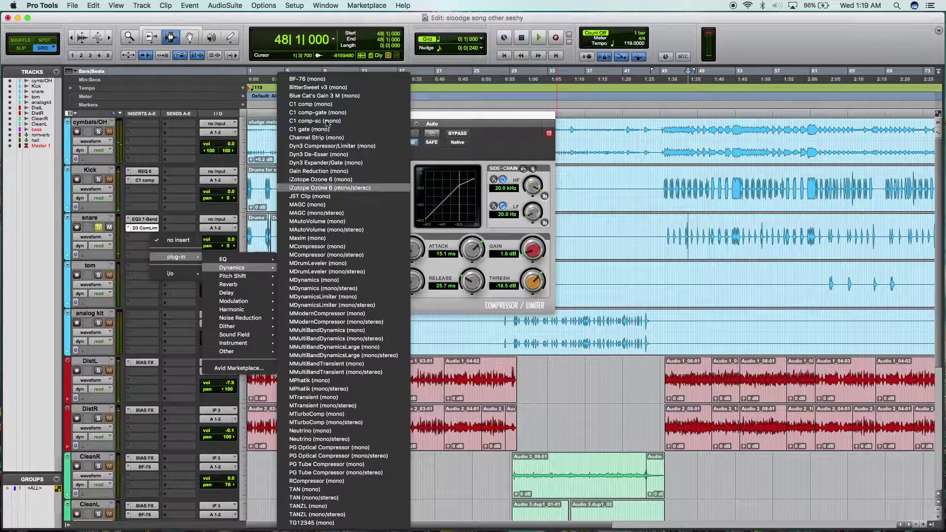
pyautogui.click(326, 79)
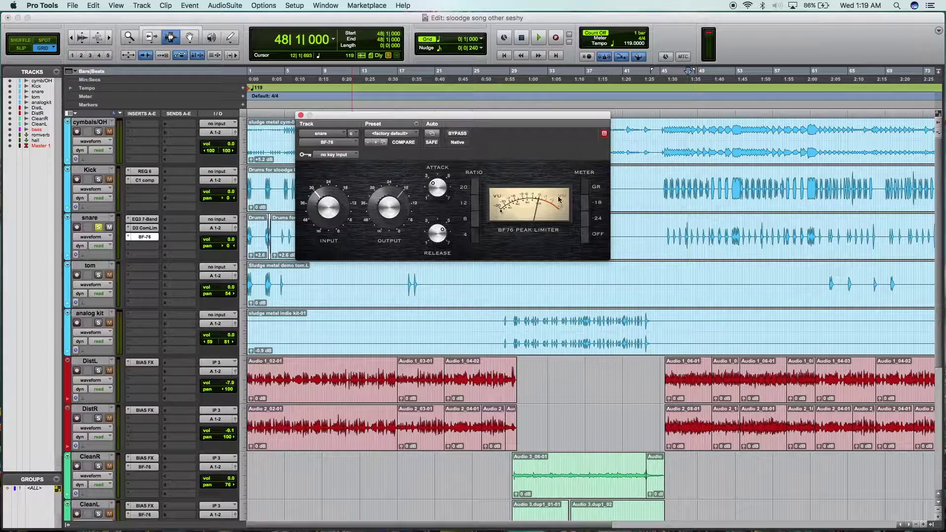
# Raise the snare BF-76's input level during playback, unsolo the snare and close the plug-in.
pyautogui.press('space')
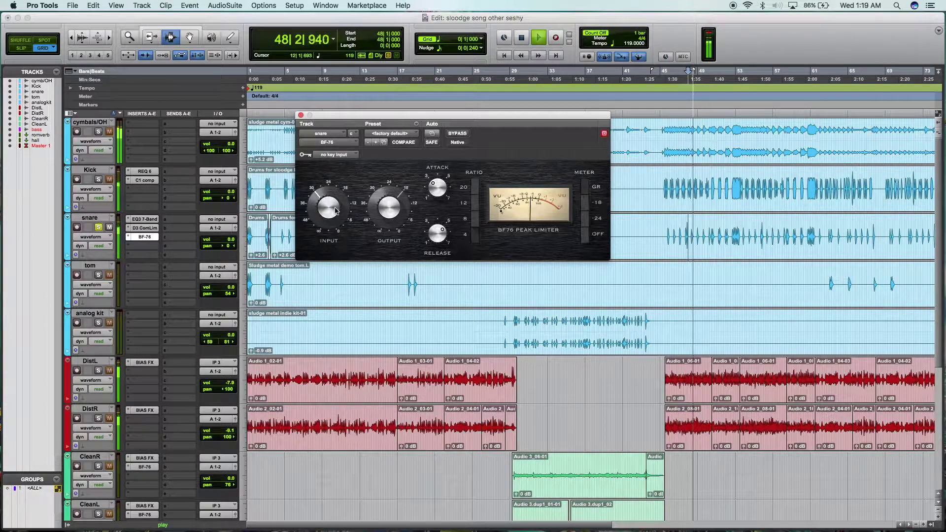
pyautogui.moveTo(337, 206); pyautogui.dragTo(339, 203)
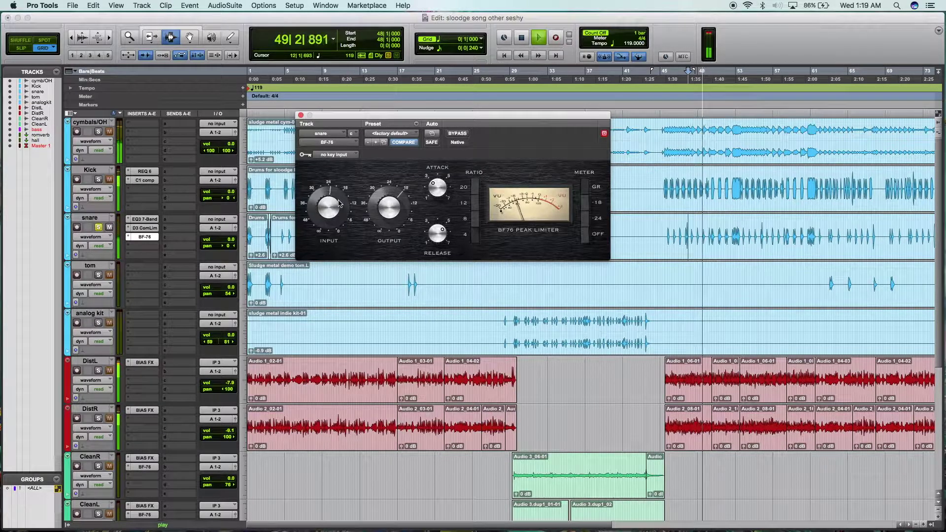
pyautogui.press('space')
pyautogui.click(98, 228)
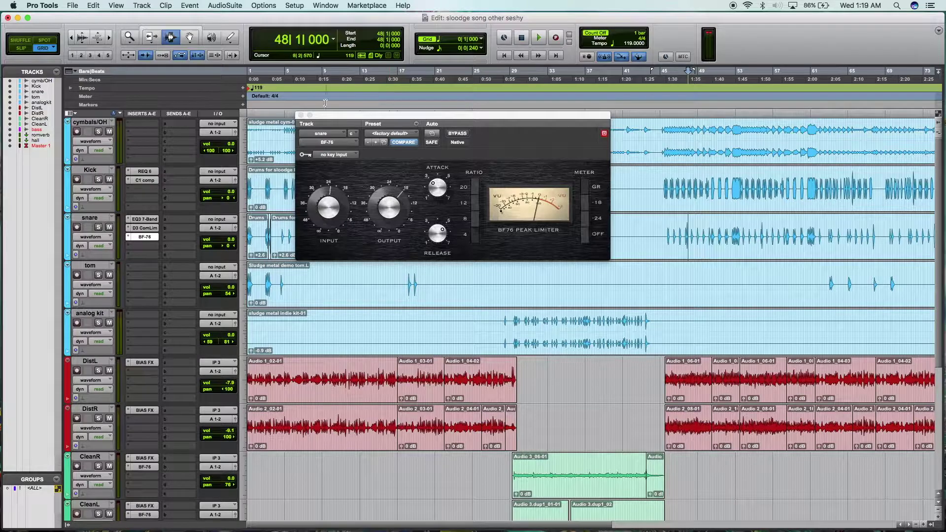
pyautogui.click(301, 116)
pyautogui.click(150, 265)
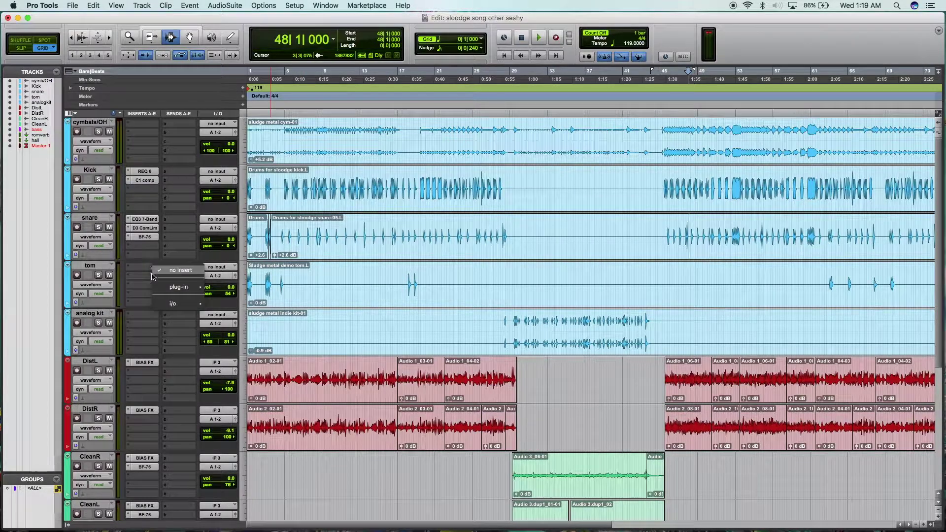
pyautogui.moveTo(168, 287)
pyautogui.moveTo(230, 302)
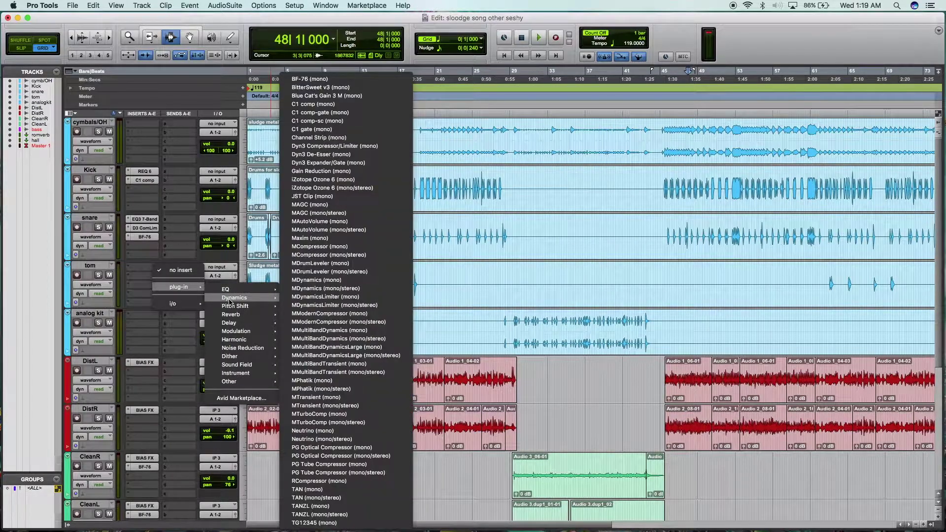
pyautogui.click(480, 223)
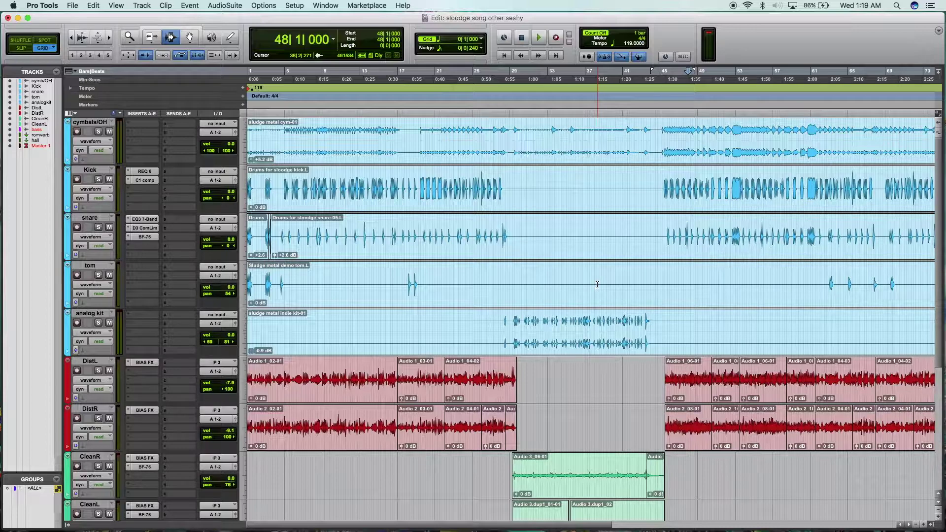
# Solo the tom track and play it from bar 3.
pyautogui.hscroll(4, 597, 285)
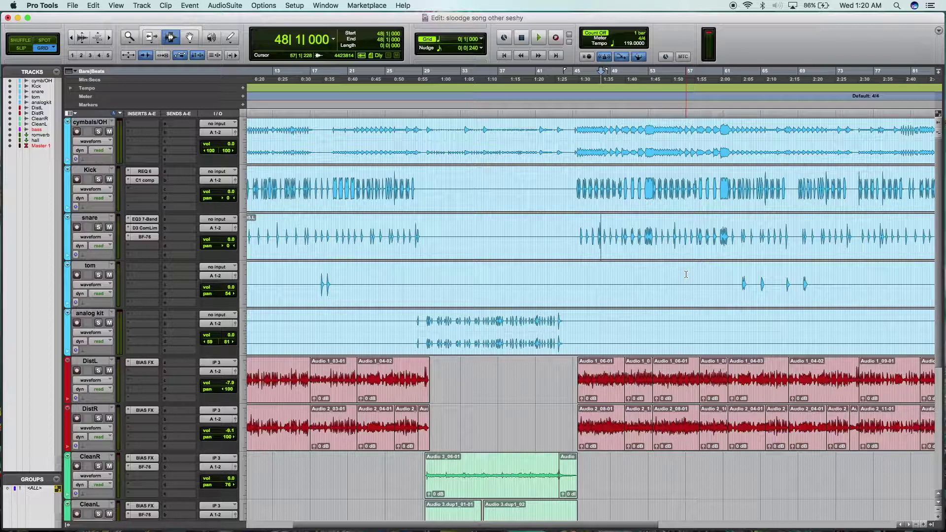
pyautogui.hscroll(-4, 686, 274)
pyautogui.click(267, 290)
pyautogui.press('space')
pyautogui.click(98, 275)
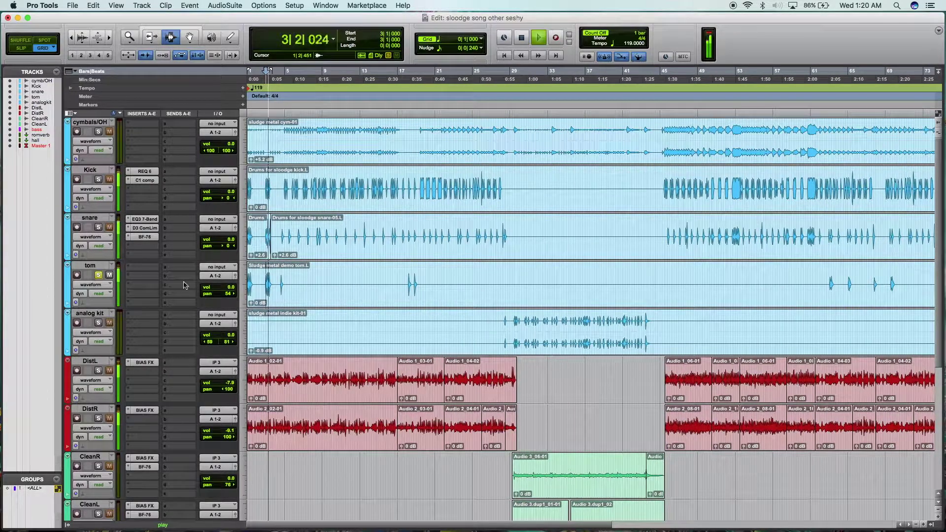
pyautogui.press('space')
# Insert the mono EQ3 7-Band equalizer in the tom track's first insert slot.
pyautogui.click(142, 267)
pyautogui.moveTo(171, 287)
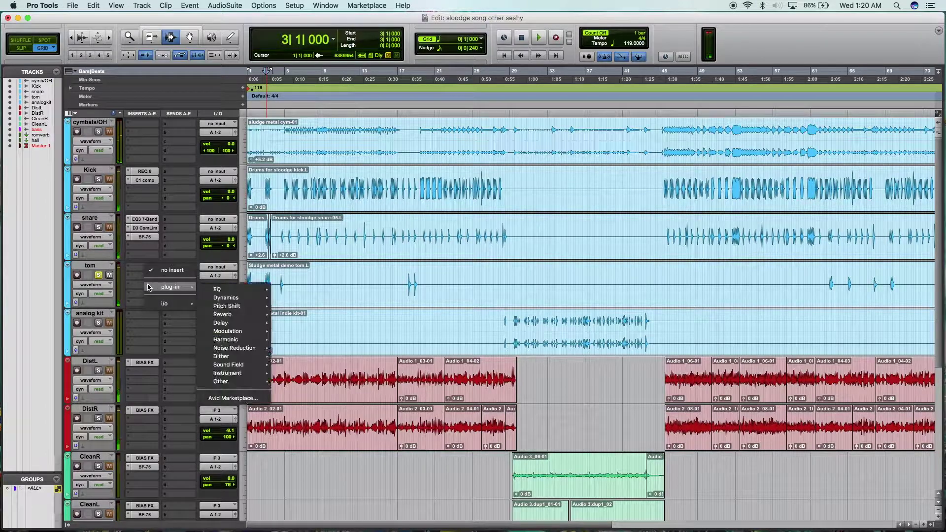
pyautogui.moveTo(219, 291)
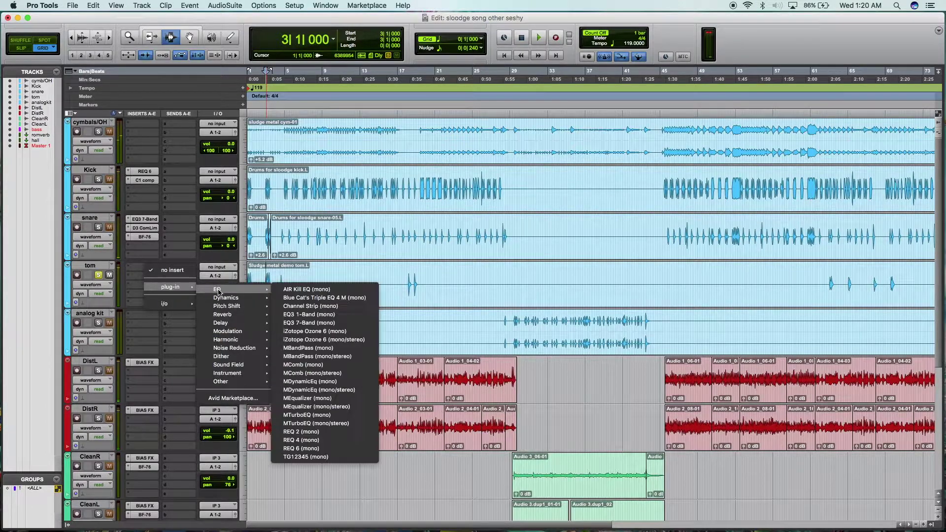
pyautogui.click(304, 324)
# Load the tomeq preset in the tom EQ while playing from bar 3.
pyautogui.press('space')
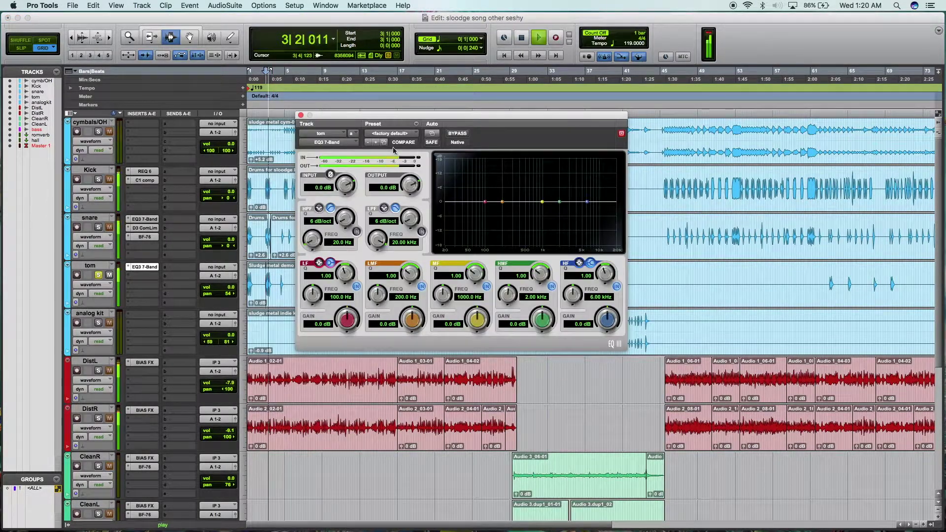
pyautogui.click(398, 135)
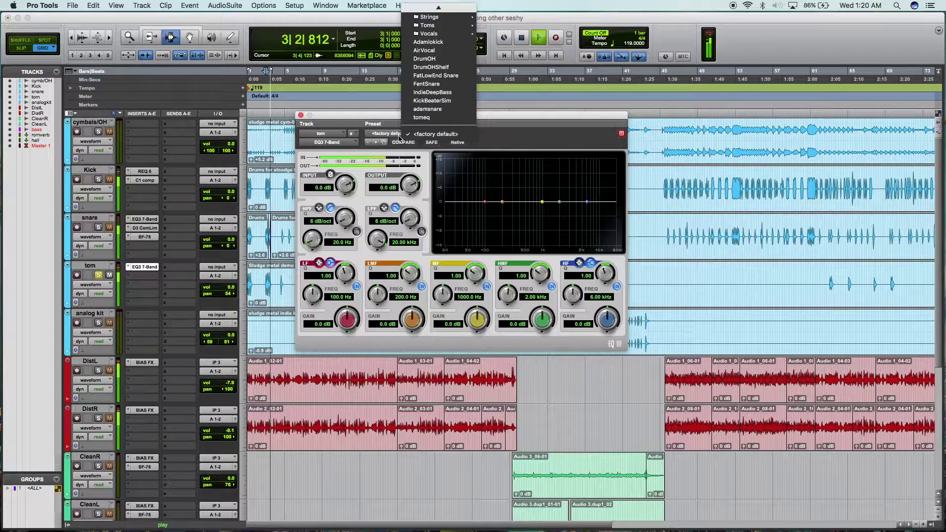
pyautogui.click(434, 117)
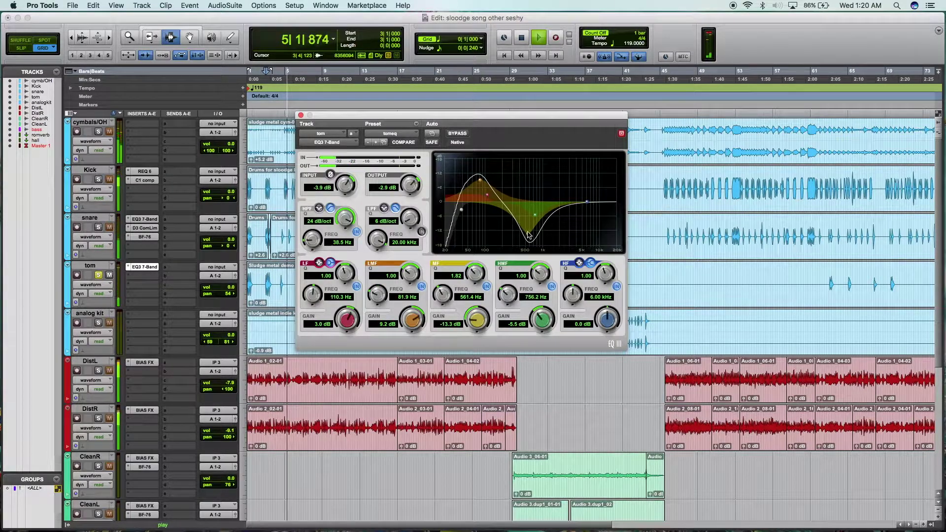
pyautogui.press('space')
# Set the tom EQ's LMF to 5.0 dB at 94.1 Hz, MF to -0.3 dB at 671.3 Hz and HMF to 2.6 dB at 684.7 Hz.
pyautogui.press('space')
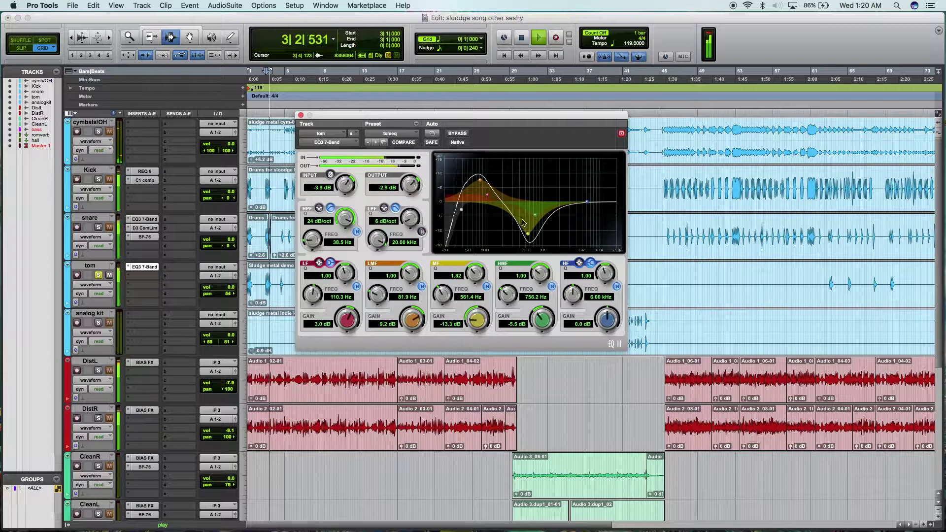
pyautogui.moveTo(530, 236); pyautogui.dragTo(533, 206)
pyautogui.moveTo(482, 184); pyautogui.dragTo(483, 191)
pyautogui.moveTo(536, 217); pyautogui.dragTo(533, 198)
pyautogui.press('space')
pyautogui.press('space')
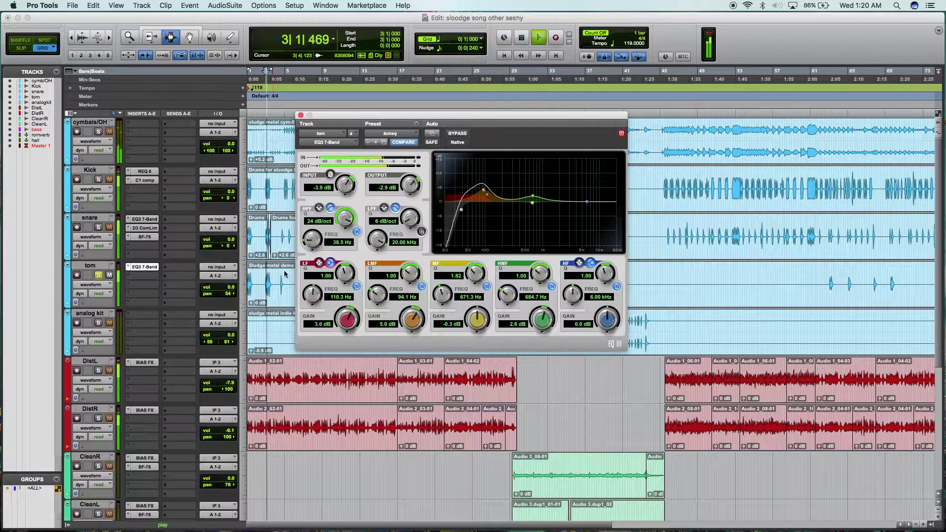
pyautogui.press('space')
# Insert the mono REQ 6 equalizer in the tom track's second insert slot.
pyautogui.click(146, 276)
pyautogui.moveTo(175, 296)
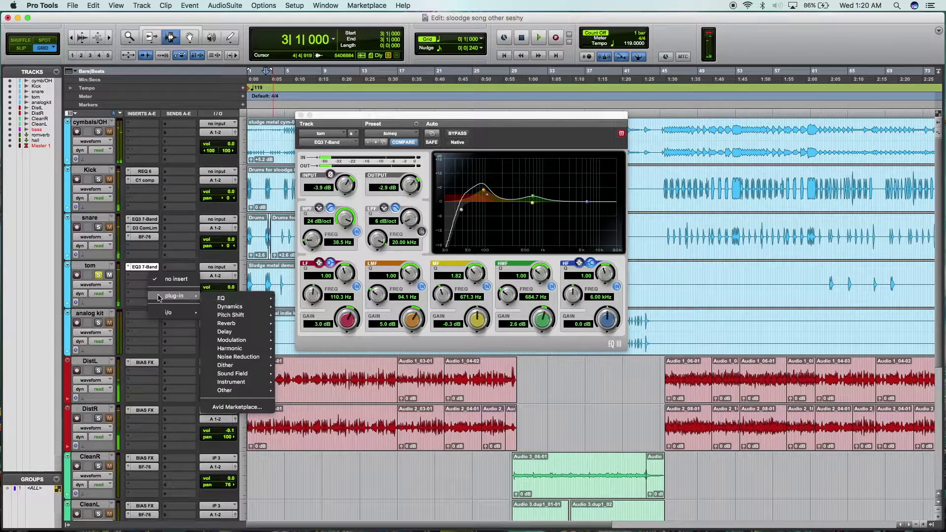
pyautogui.moveTo(231, 298)
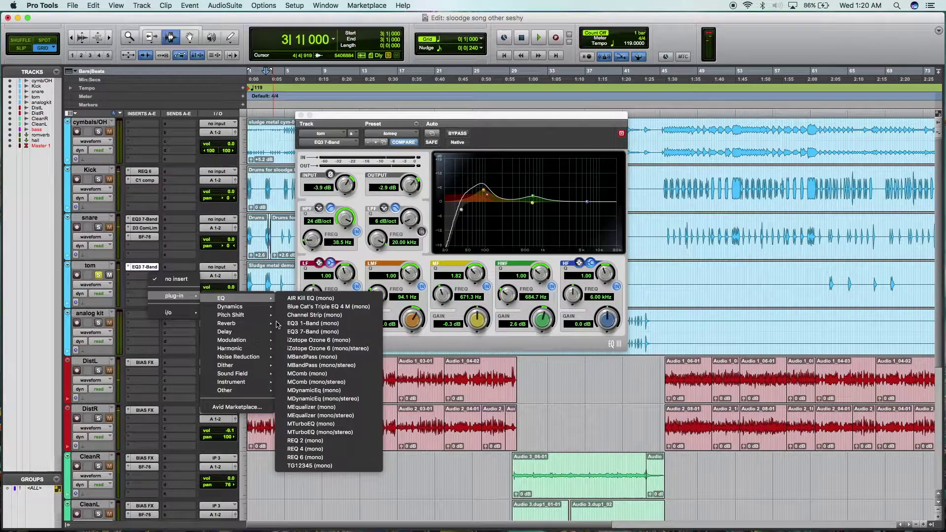
pyautogui.click(302, 458)
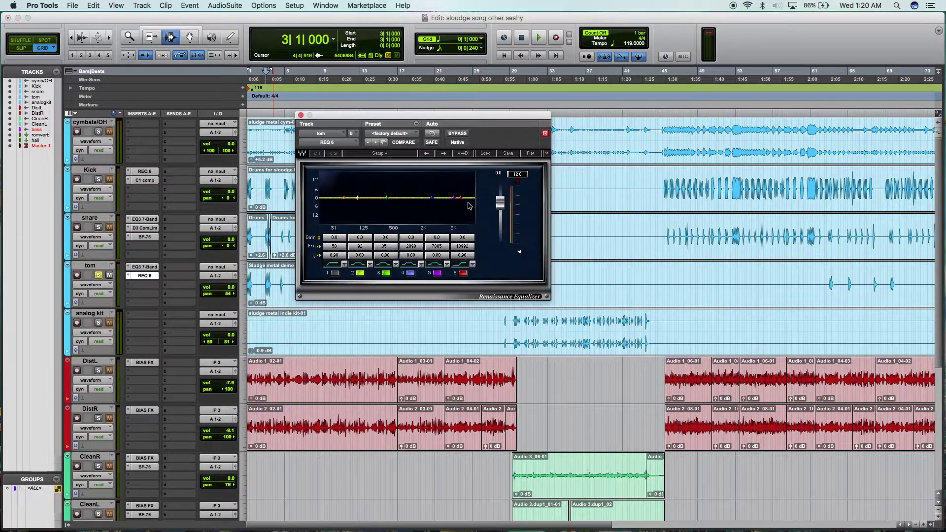
# Set the tom REQ 6's band 1 to -6.2 dB at 56 Hz, band 2 to 1.6 dB at 116 Hz and band 3 to 3.5 dB.
pyautogui.press('space')
pyautogui.moveTo(359, 256); pyautogui.dragTo(383, 258)
pyautogui.moveTo(386, 197); pyautogui.dragTo(344, 209)
pyautogui.press('space')
pyautogui.press('space')
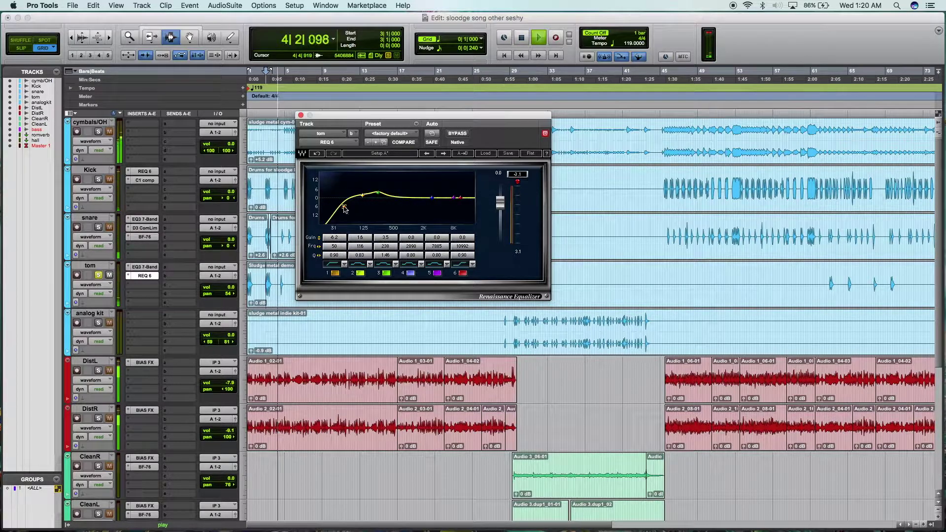
# Set the tom REQ 6's band 1 Q to 1.41, reset its clip indicator and replay the tom from bar 3.
pyautogui.moveTo(333, 255); pyautogui.dragTo(340, 256)
pyautogui.click(517, 184)
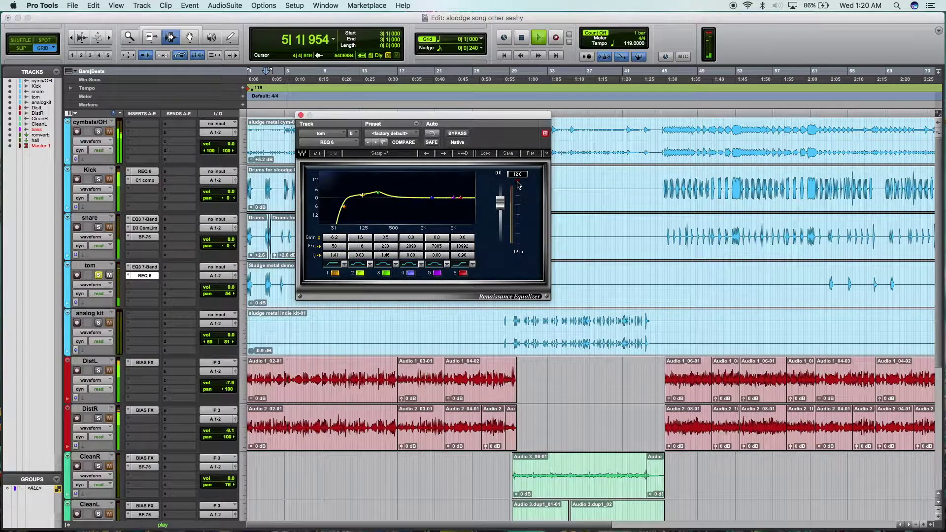
pyautogui.press('space')
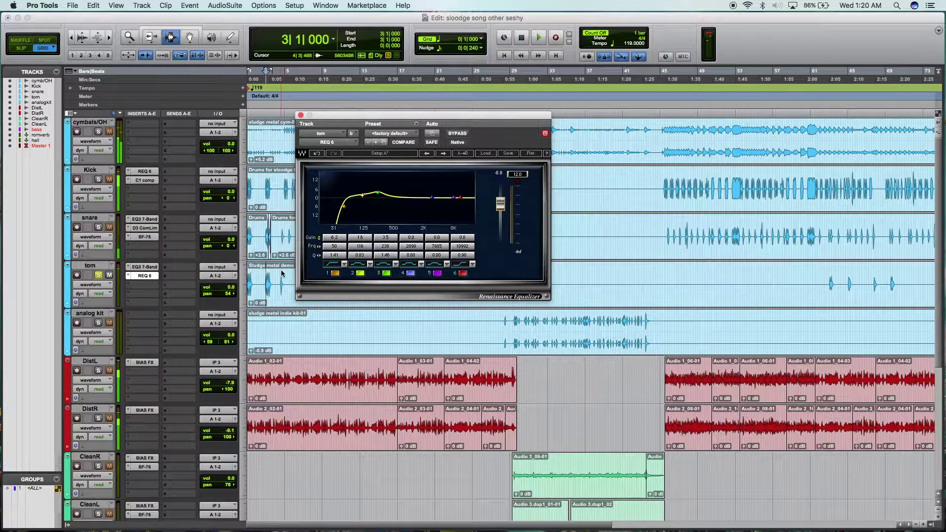
pyautogui.press('space')
pyautogui.press('space')
# Insert the mono Dyn3 Compressor/Limiter in the tom track's third insert slot and load its Toms Tight preset.
pyautogui.click(144, 291)
pyautogui.moveTo(172, 304)
pyautogui.moveTo(227, 316)
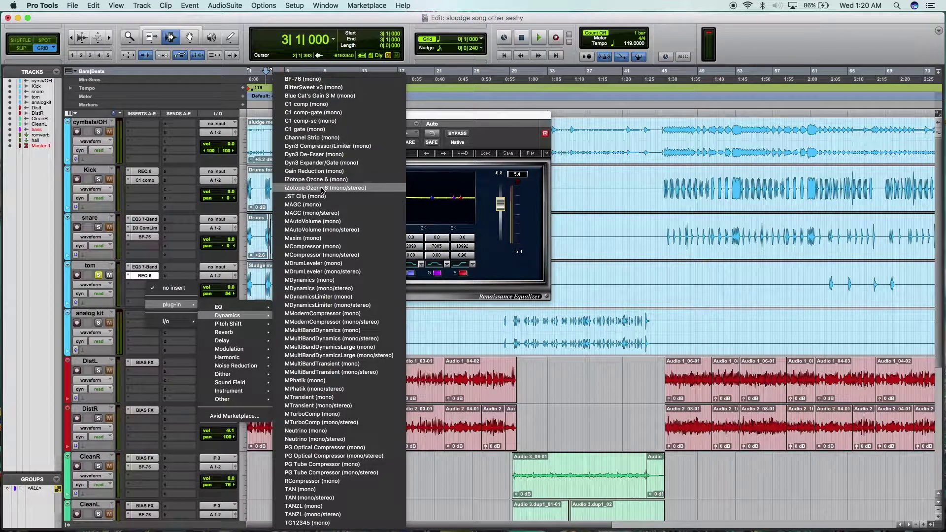
pyautogui.click(329, 147)
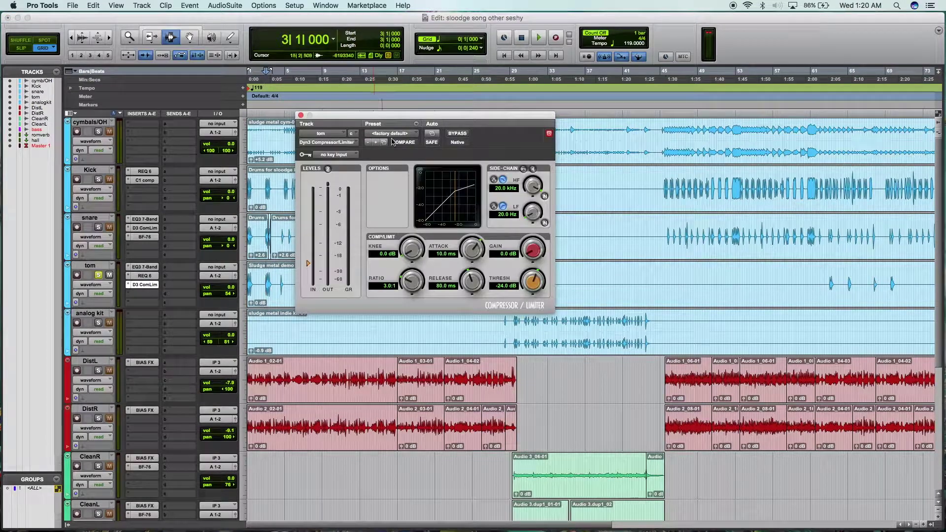
pyautogui.click(391, 134)
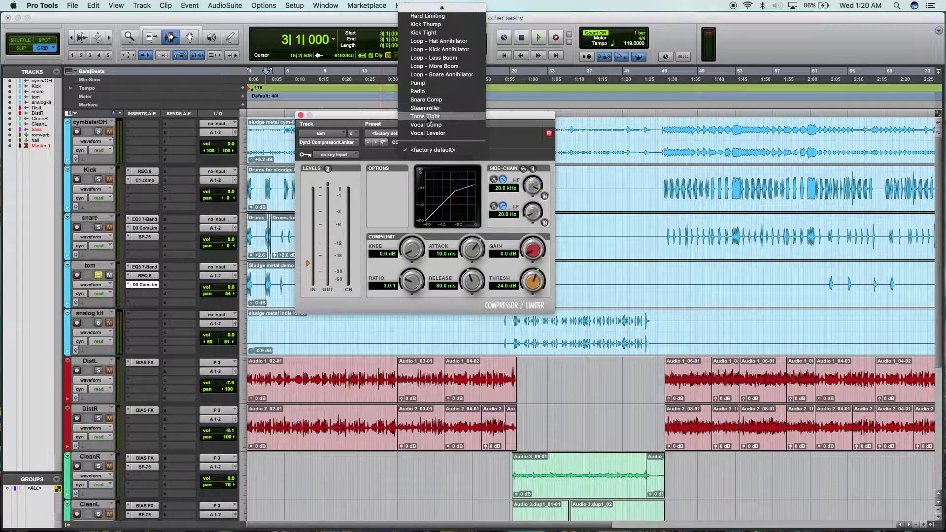
pyautogui.click(427, 119)
# Set the tom compressor's threshold to -16.8 dB during playback, replay the tom from bar 3 and close the plug-in window.
pyautogui.press('space')
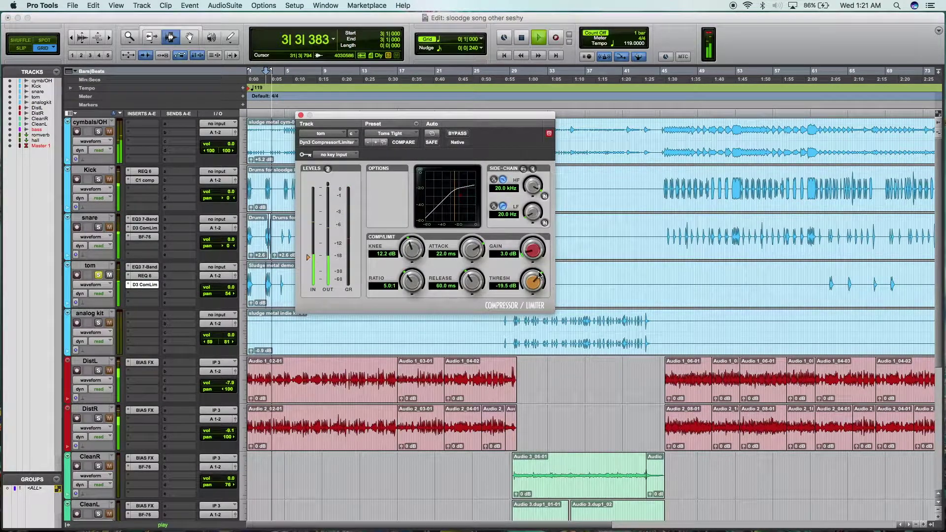
pyautogui.moveTo(539, 277); pyautogui.dragTo(536, 249)
pyautogui.press('space')
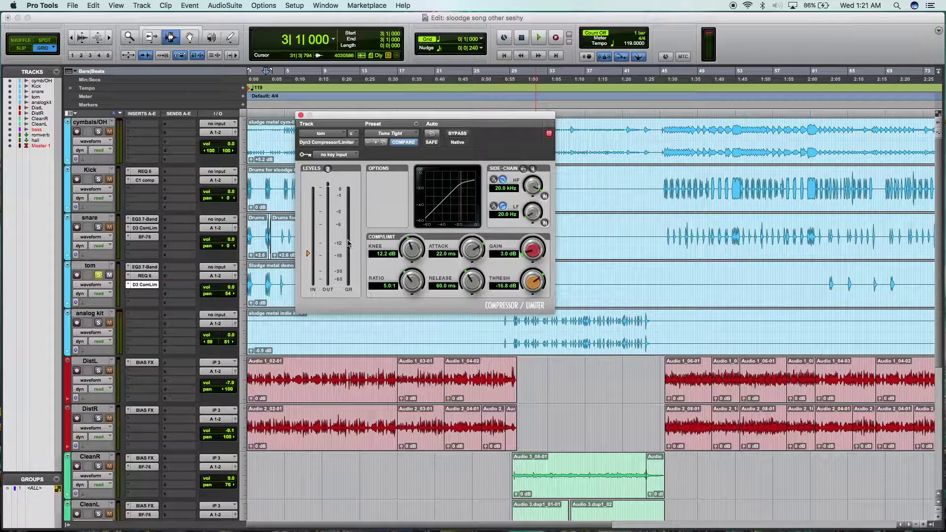
pyautogui.press('space')
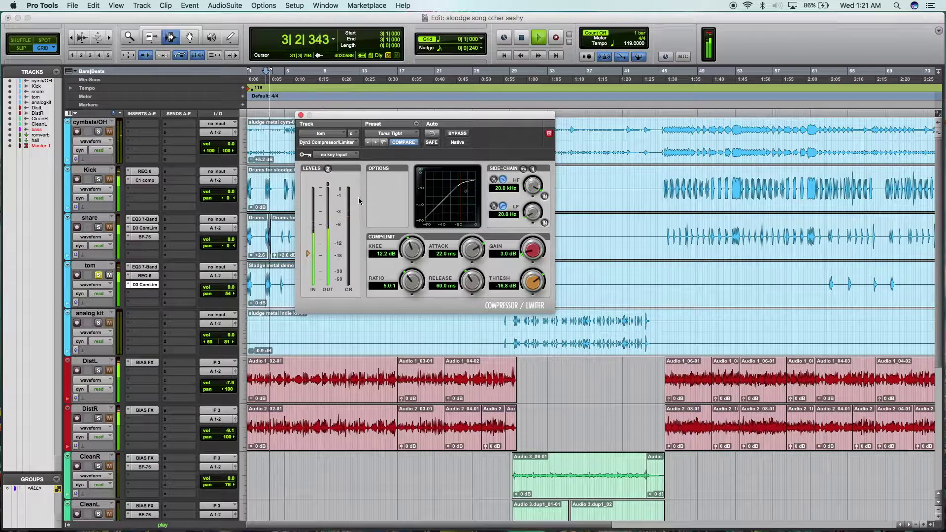
pyautogui.press('space')
pyautogui.click(301, 115)
# Create a stereo aux input track and move it between the analog kit and DistL tracks.
pyautogui.click(142, 6)
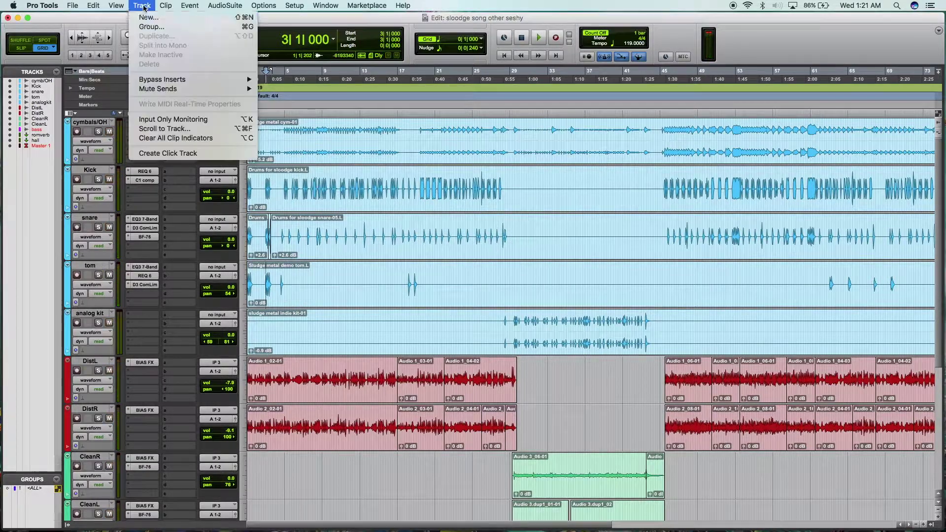
pyautogui.click(147, 15)
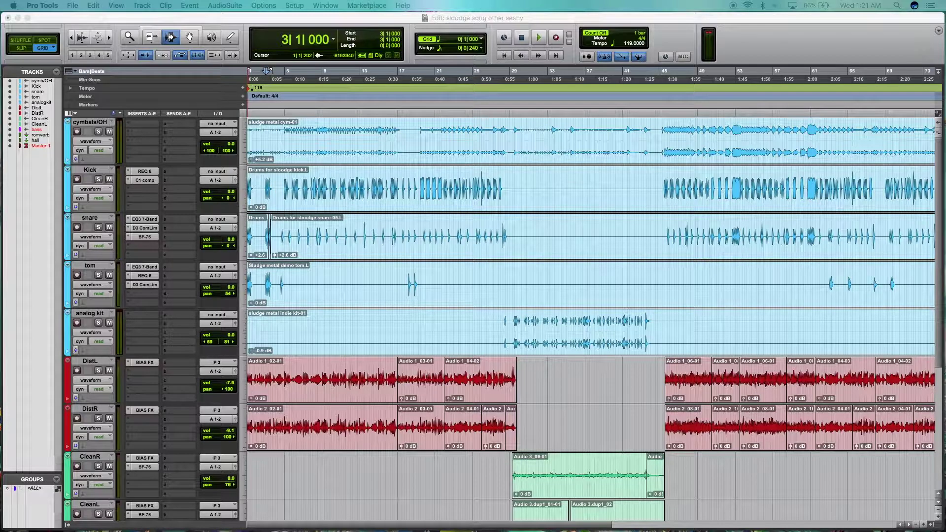
pyautogui.press('Return')
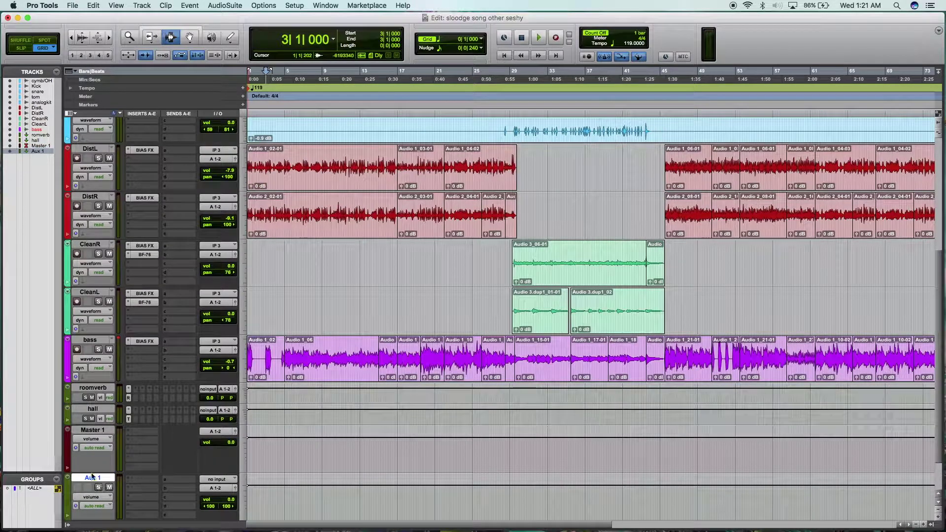
pyautogui.moveTo(93, 479); pyautogui.dragTo(95, 148)
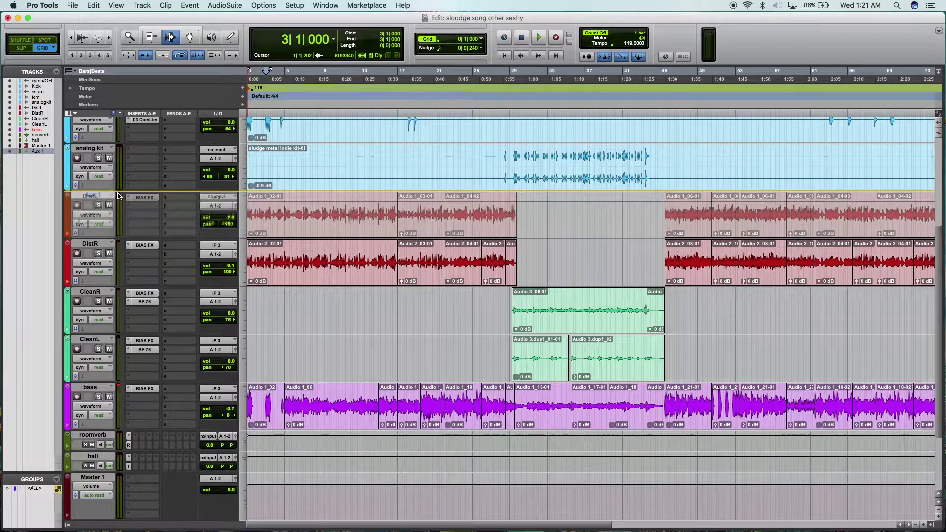
# Rename the new aux track drumbus, color it light blue like the drum tracks and set its height to small.
pyautogui.doubleClick(93, 197)
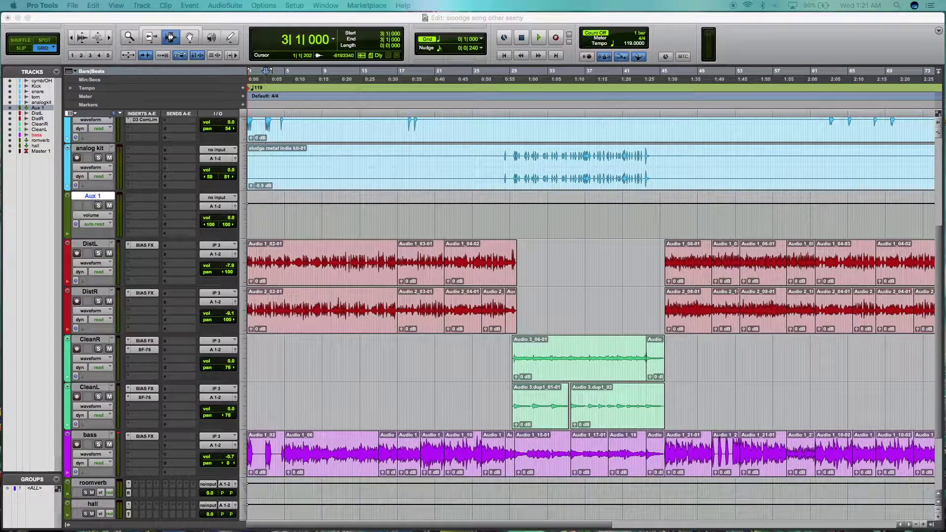
pyautogui.write('drumbus')
pyautogui.press('Return')
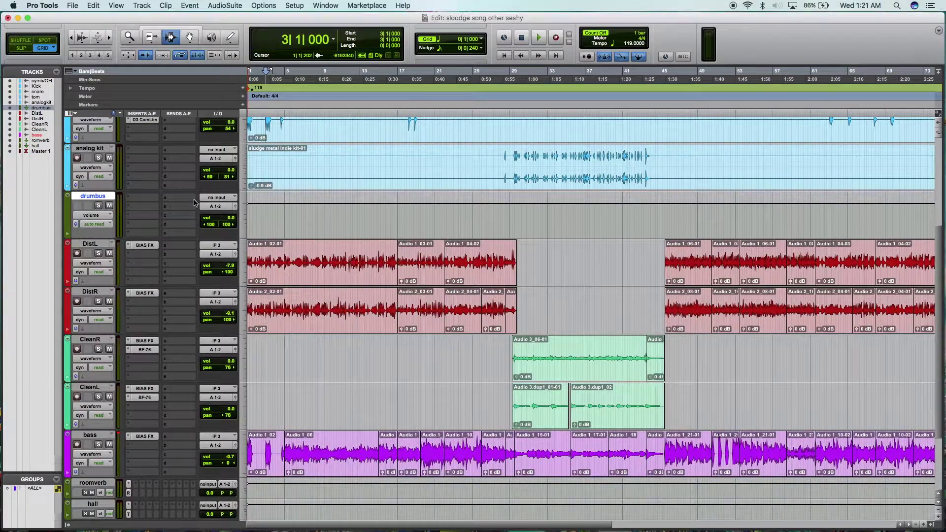
pyautogui.doubleClick(67, 215)
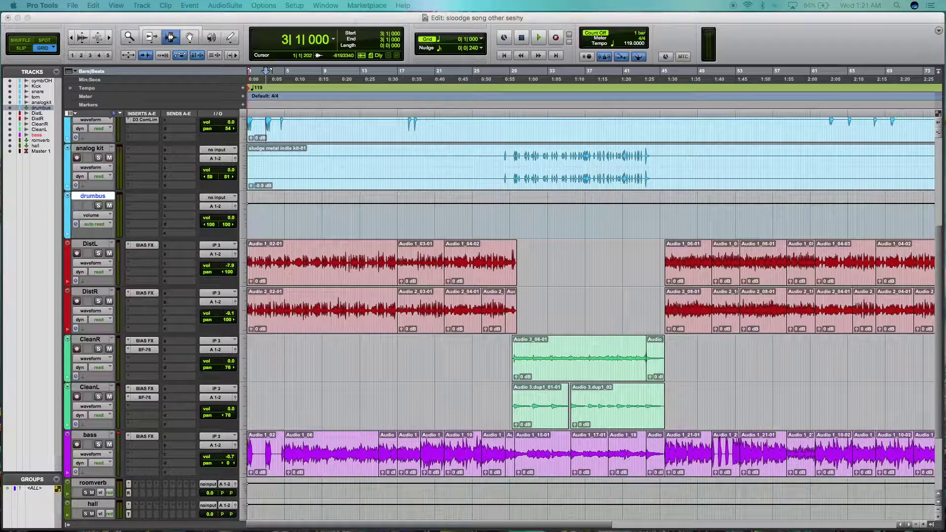
pyautogui.click(241, 221)
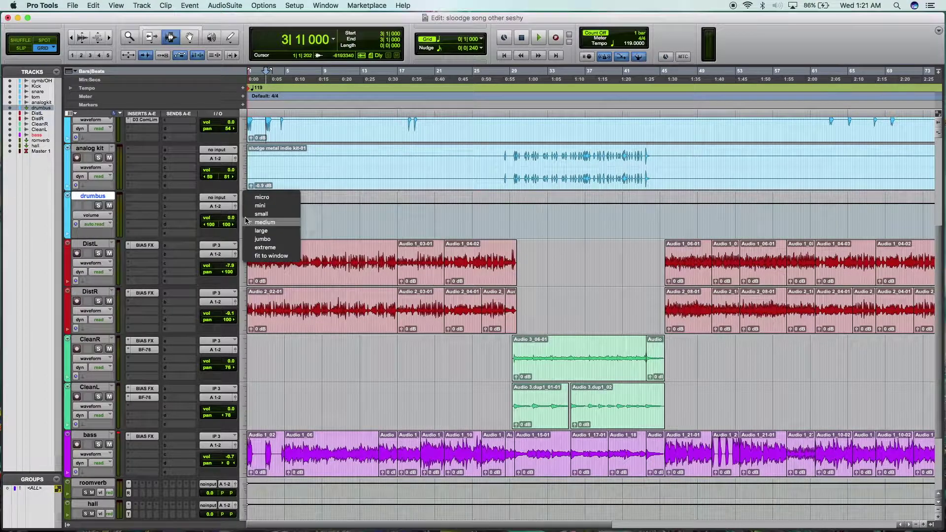
pyautogui.click(252, 212)
# Assign Bus 5-6 (Stereo) to the snare track's first send.
pyautogui.scroll(3, 226, 149)
pyautogui.click(186, 127)
pyautogui.moveTo(210, 152)
pyautogui.moveTo(275, 154)
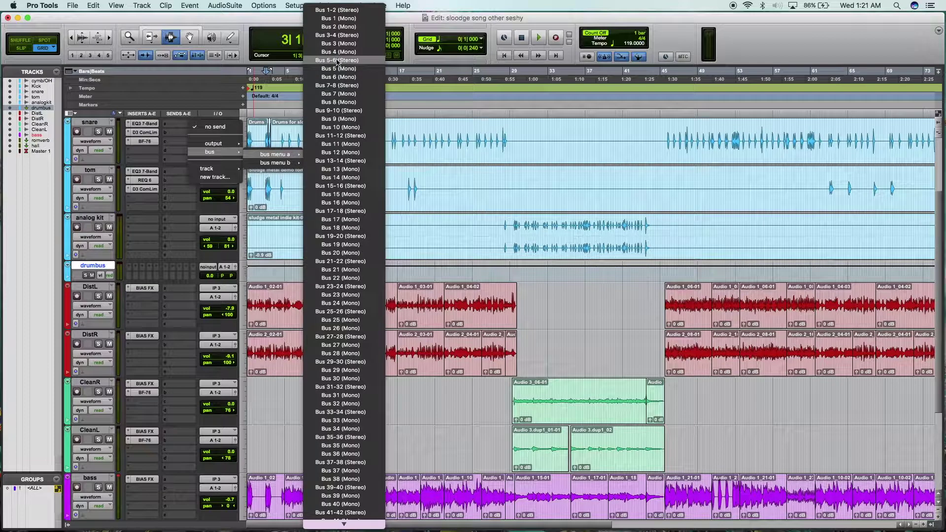
pyautogui.click(337, 60)
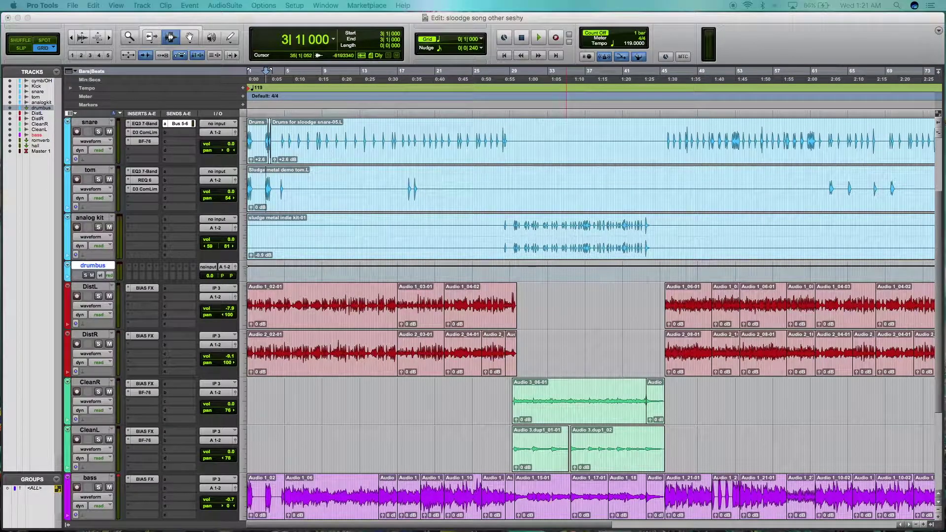
# Copy the snare's Bus 5-6 send to the Kick, cymbals/OH and tom tracks, and inspect the tom's send settings.
pyautogui.scroll(2, 182, 180)
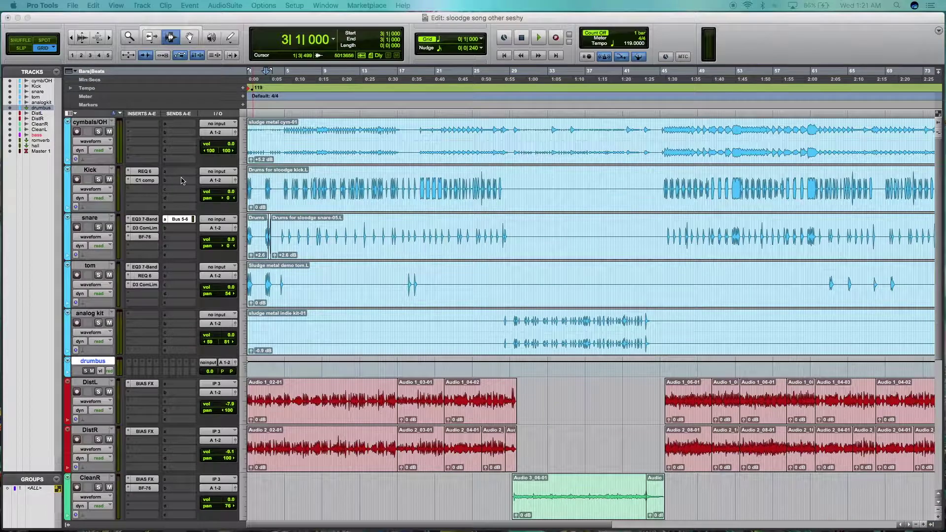
pyautogui.click(182, 180)
pyautogui.moveTo(180, 172); pyautogui.dragTo(183, 127)
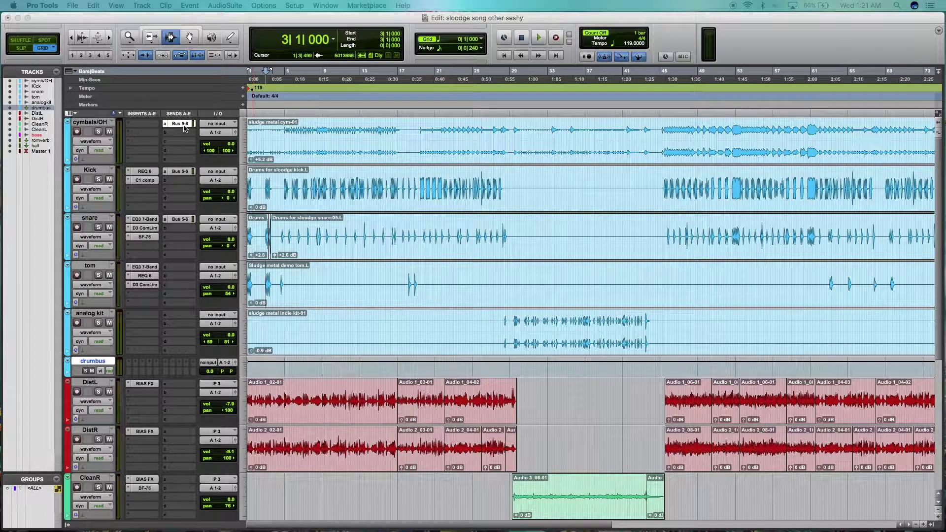
pyautogui.moveTo(180, 219); pyautogui.dragTo(182, 272)
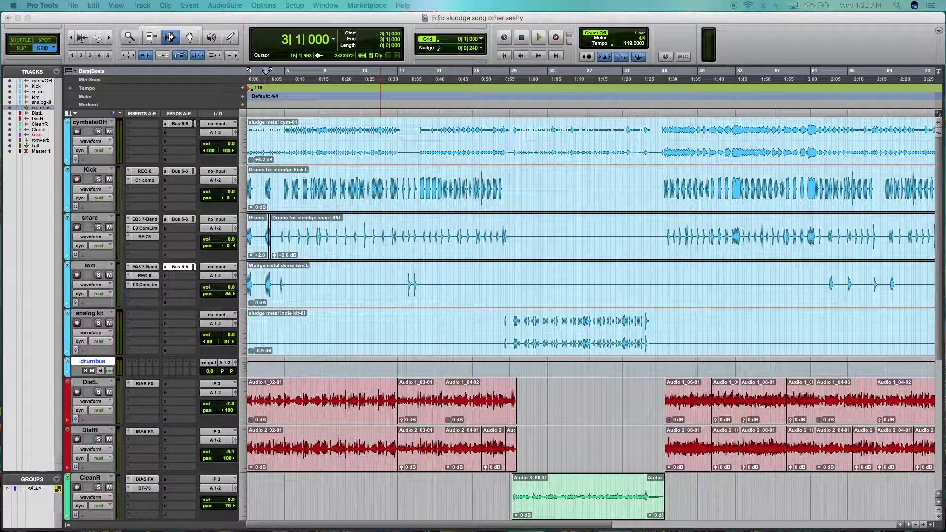
pyautogui.click(180, 267)
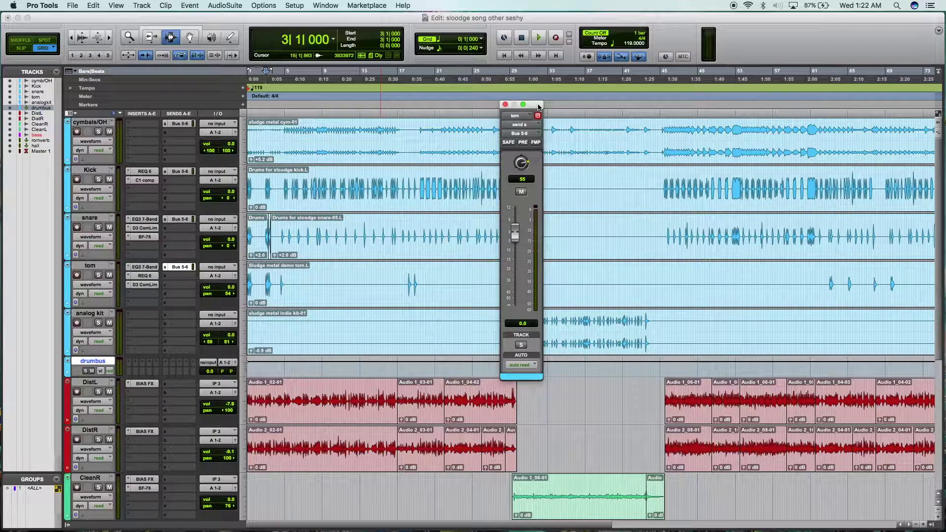
pyautogui.click(504, 105)
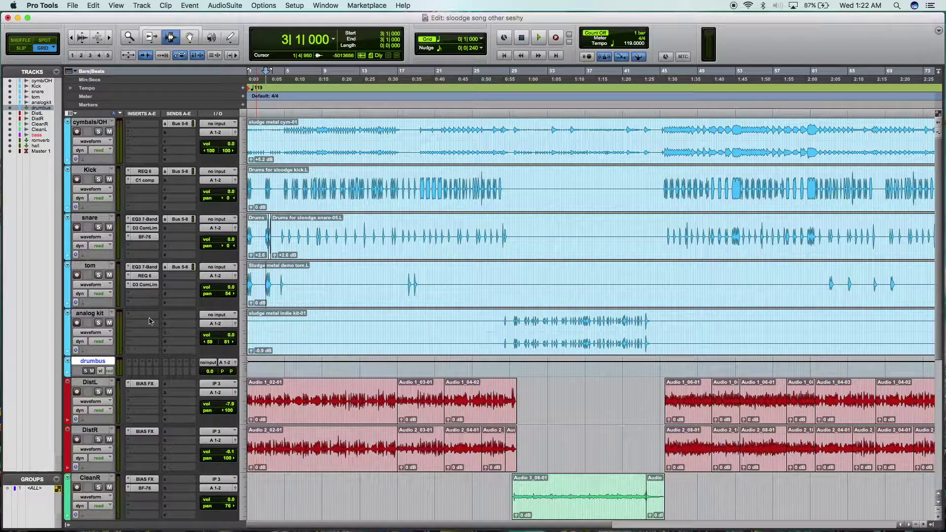
# Set the drumbus track's input to Bus 5-6 (Stereo) and play the mix briefly from bar 3.
pyautogui.click(209, 362)
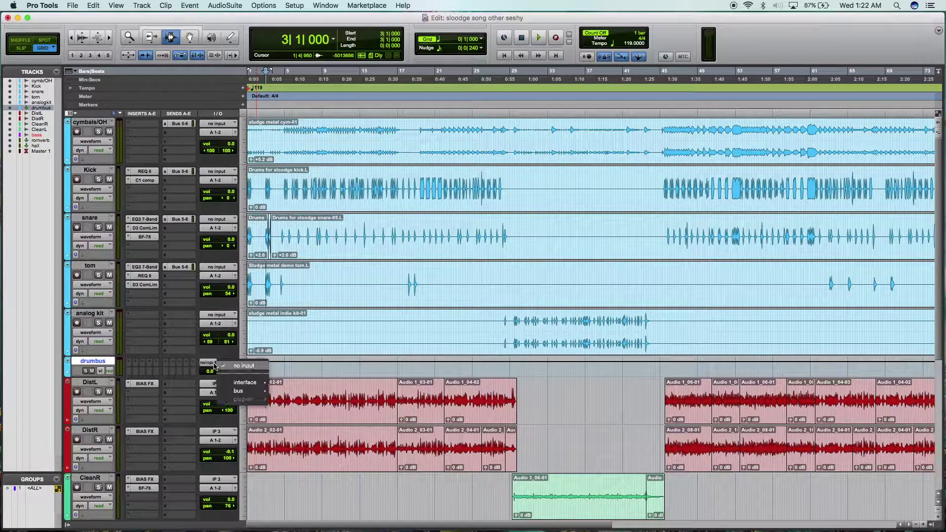
pyautogui.moveTo(238, 391)
pyautogui.moveTo(295, 393)
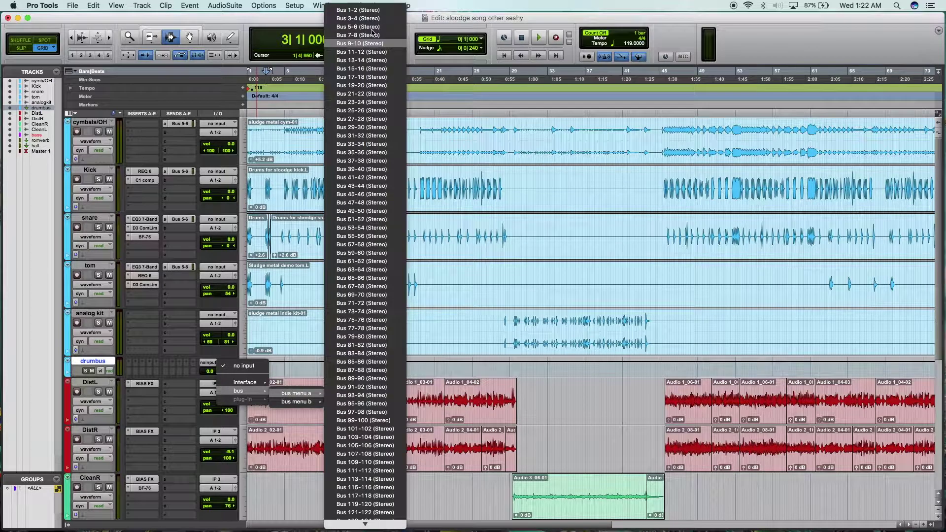
pyautogui.click(374, 26)
pyautogui.press('space')
pyautogui.press('space')
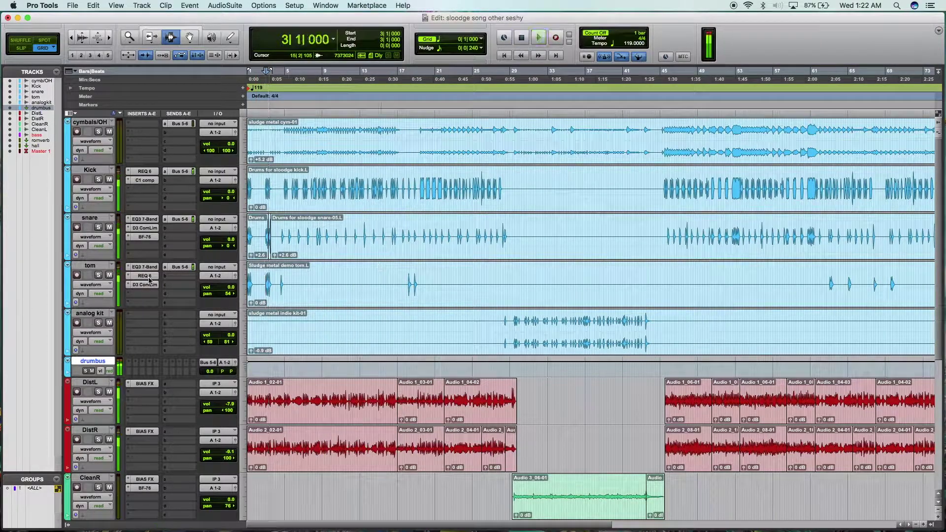
# Solo the cymbals/OH, Kick, snare, tom, analog kit and drumbus tracks and play them from bar 3.
pyautogui.click(98, 275)
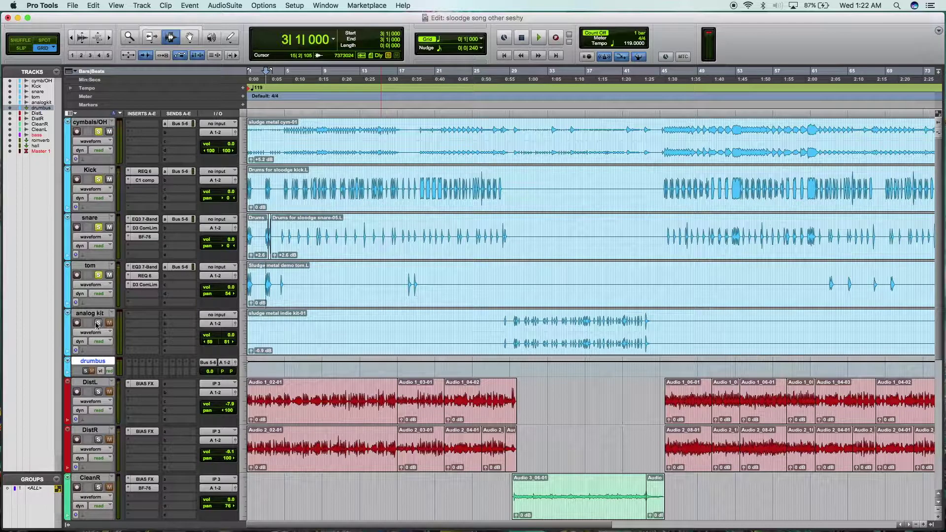
pyautogui.click(85, 371)
pyautogui.press('space')
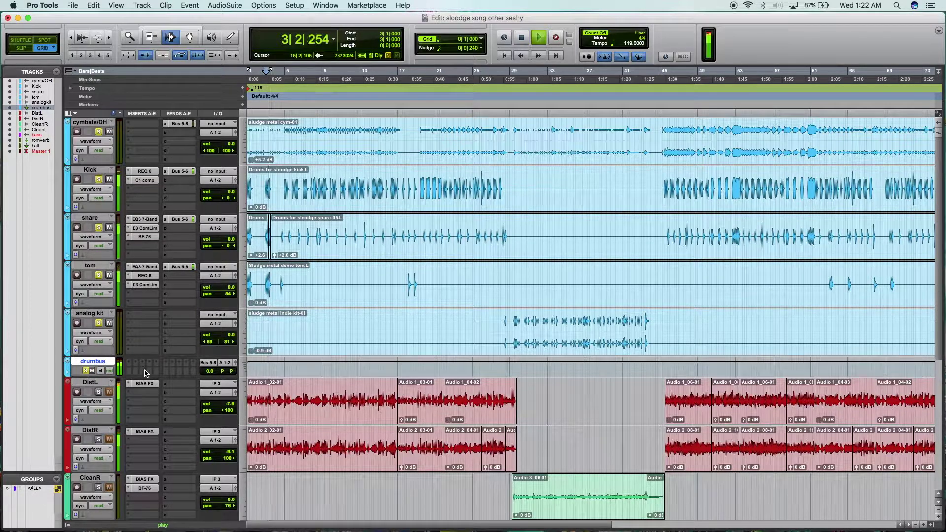
pyautogui.press('space')
# Insert the stereo Dyn3 Compressor/Limiter in the last insert slot of Master 1.
pyautogui.scroll(-5, 131, 373)
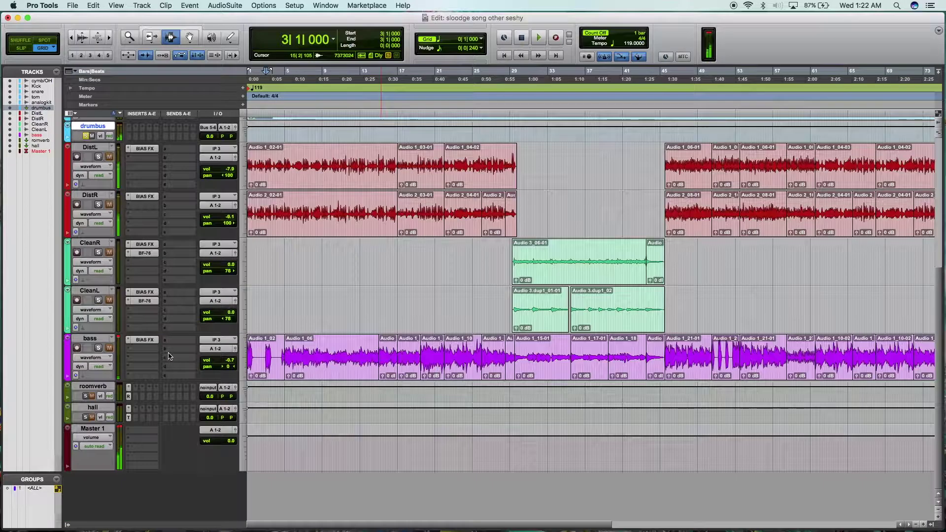
pyautogui.click(133, 465)
pyautogui.moveTo(187, 485)
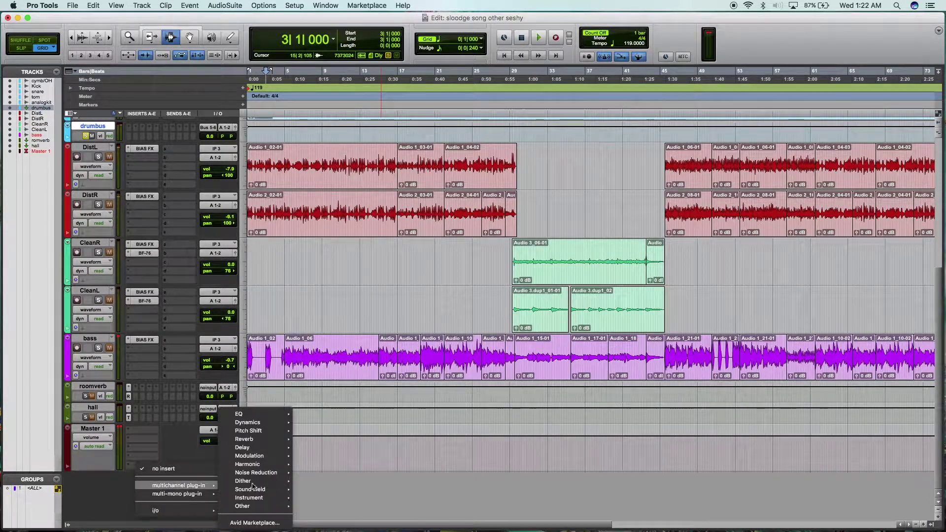
pyautogui.moveTo(266, 422)
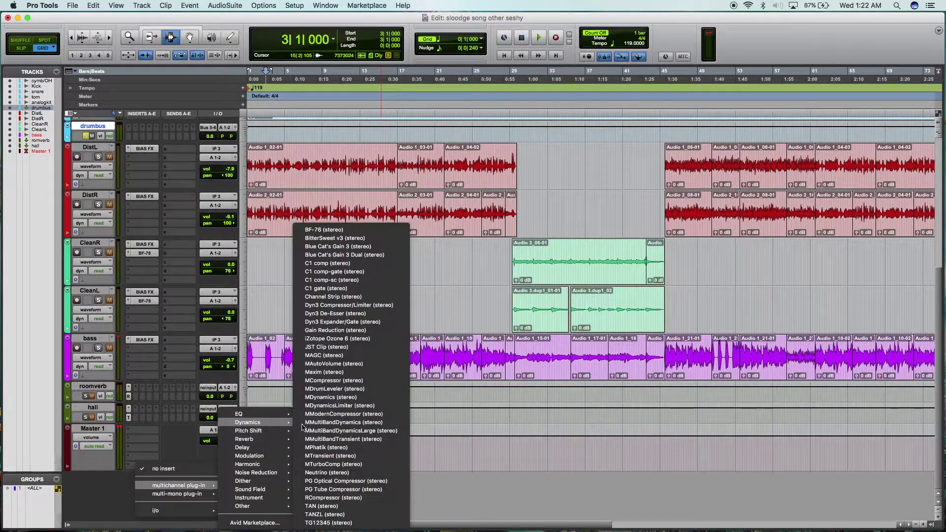
pyautogui.click(345, 305)
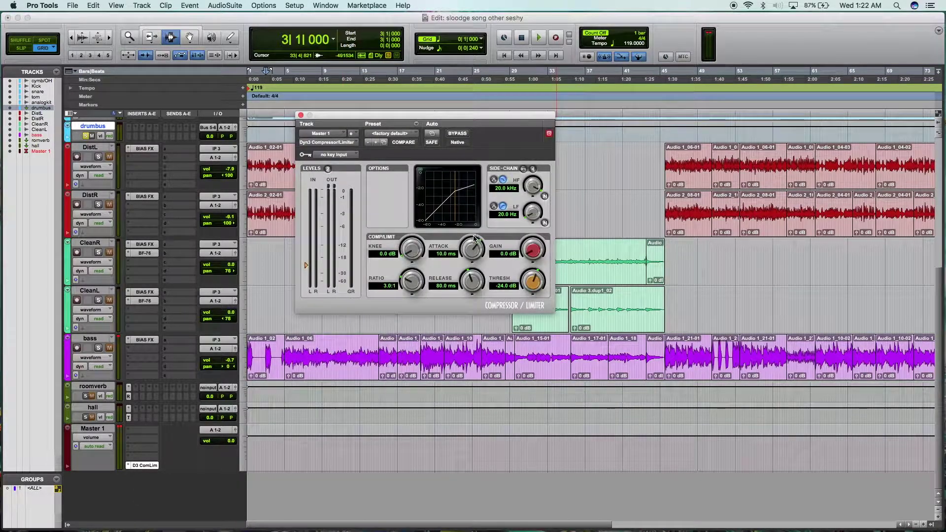
# Load the Clean Limit preset in the Master 1 compressor and reset its gain to 0.0 dB.
pyautogui.click(399, 133)
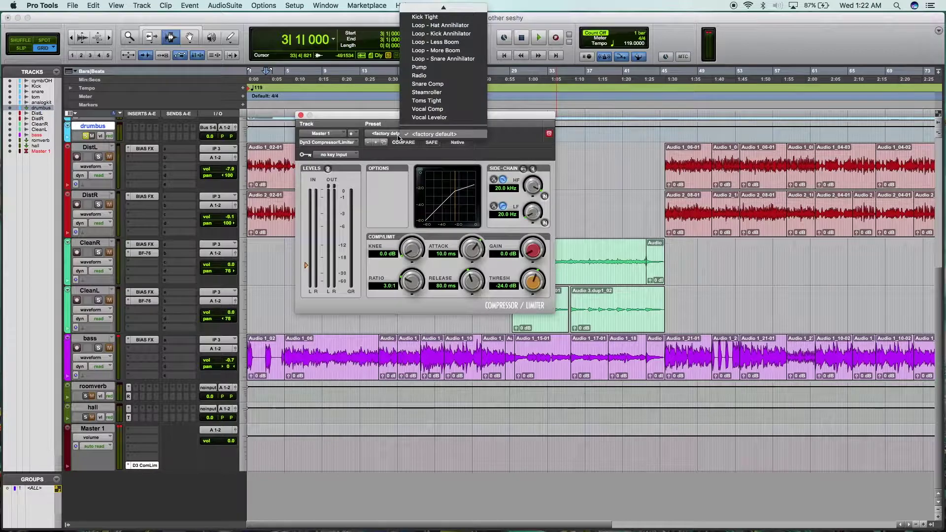
pyautogui.scroll(5, 455, 21)
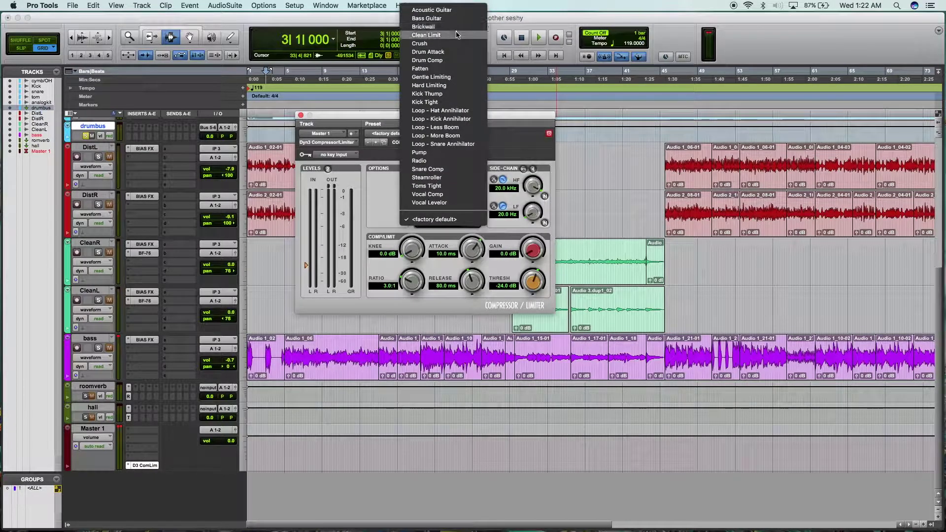
pyautogui.click(457, 35)
pyautogui.keyDown('alt'); pyautogui.click(528, 242); pyautogui.keyUp('alt')
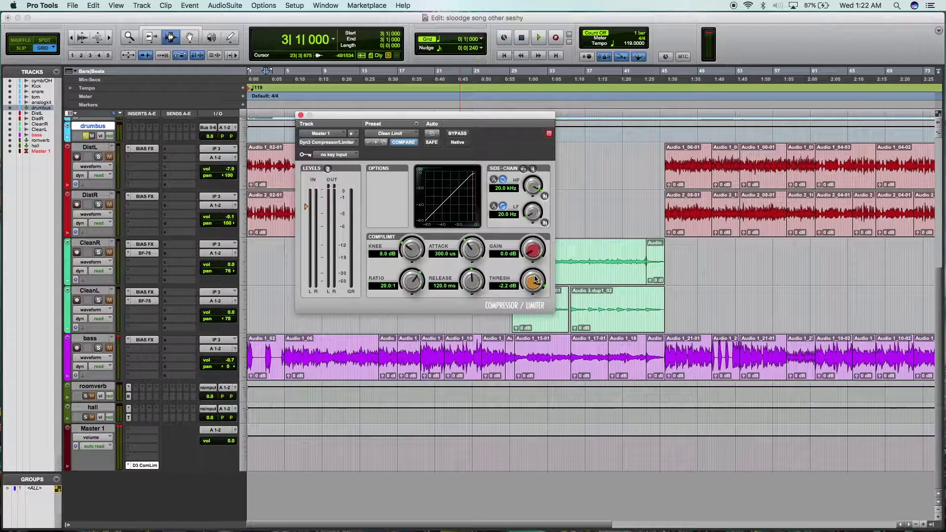
# Move the Master 1 compressor up one insert slot and insert the stereo Maxim limiter in the last slot.
pyautogui.moveTo(141, 464)
pyautogui.mouseDown()
pyautogui.moveTo(142, 449)
pyautogui.moveTo(142, 458)
pyautogui.mouseUp()
pyautogui.click(144, 465)
pyautogui.moveTo(176, 494)
pyautogui.moveTo(261, 422)
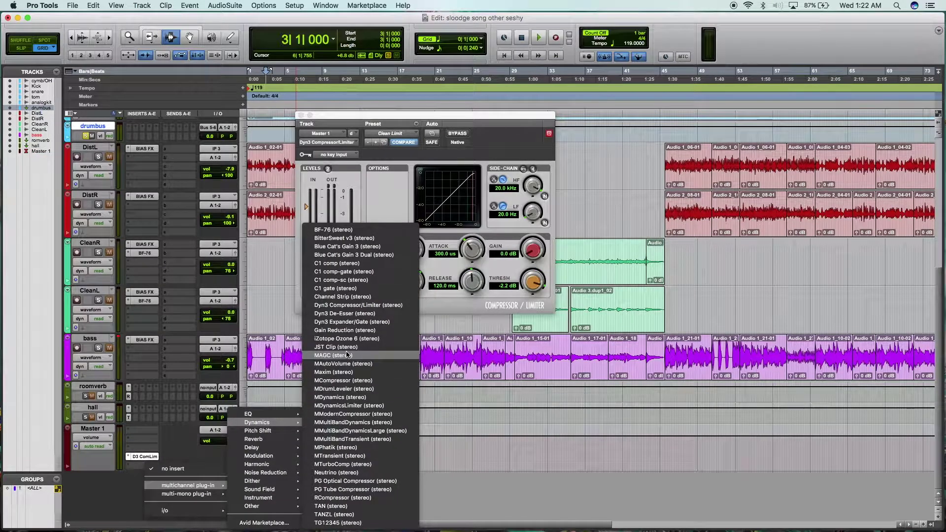
pyautogui.click(341, 373)
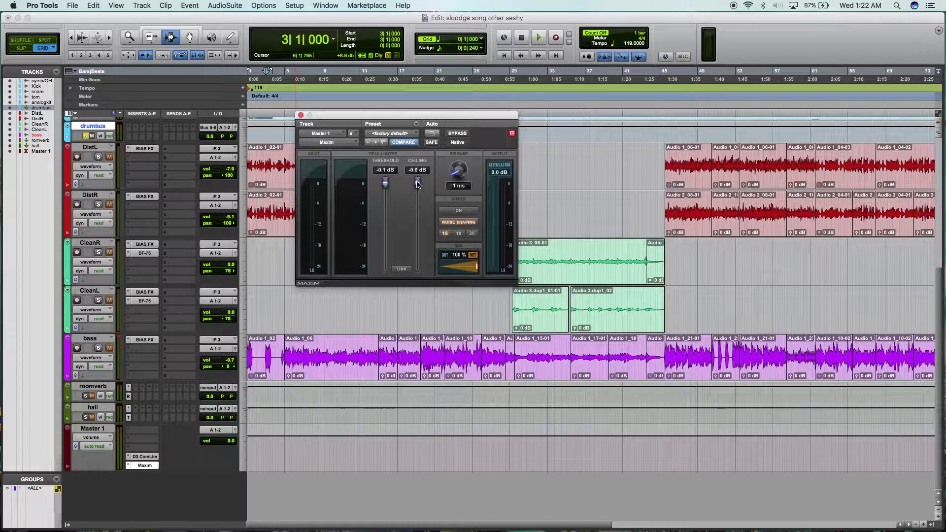
# Set the Maxim ceiling on Master 1 to -0.1 dB and recheck the Clean Limit compressor ahead of it.
pyautogui.click(301, 115)
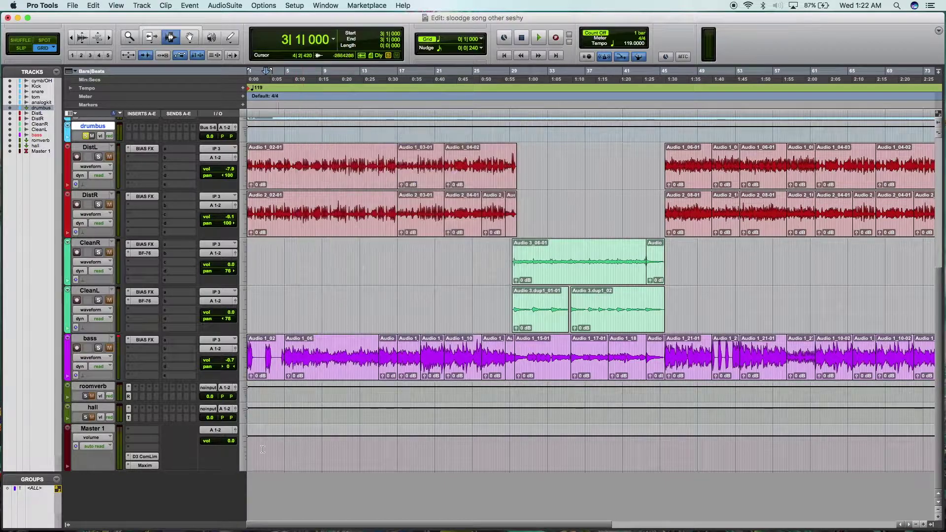
pyautogui.click(137, 457)
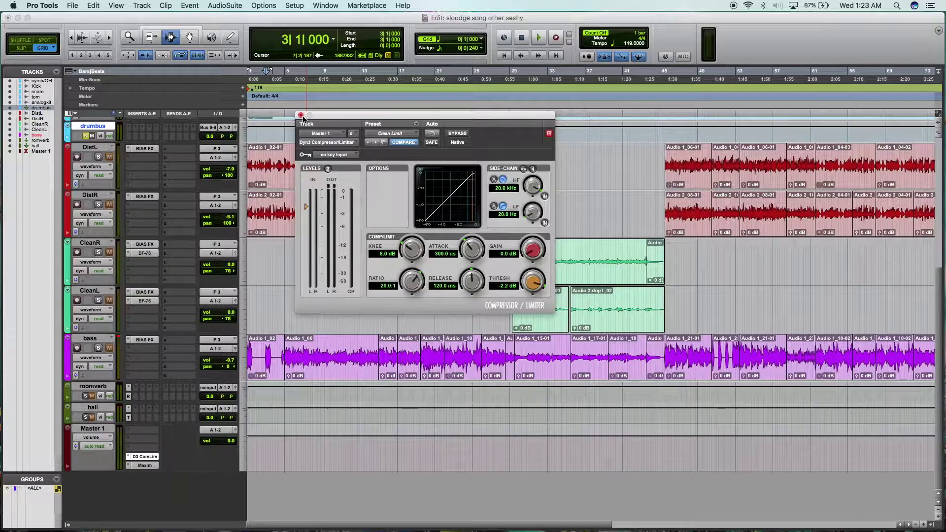
pyautogui.click(145, 465)
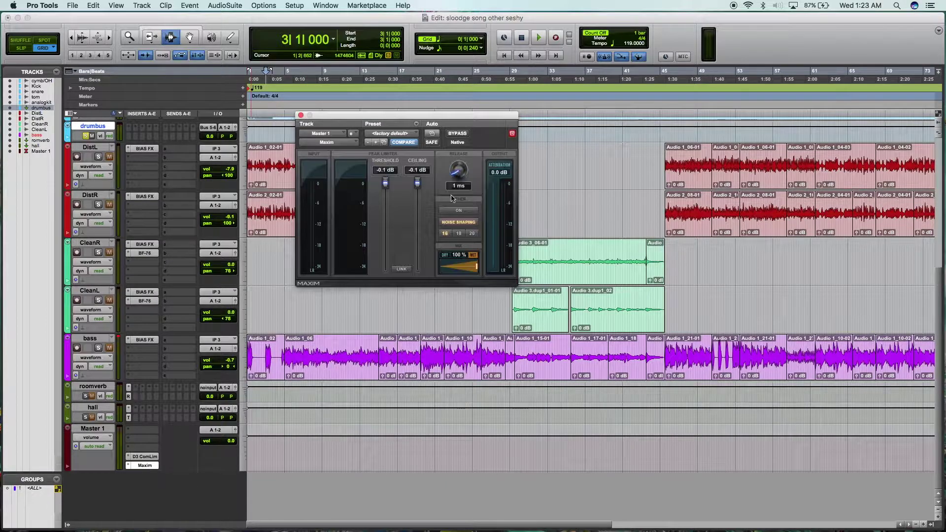
pyautogui.click(301, 115)
# Insert the stereo TAN compressor in the drumbus track's first insert slot and adjust its threshold, attack and release while playing from bar 3.
pyautogui.scroll(5, 324, 231)
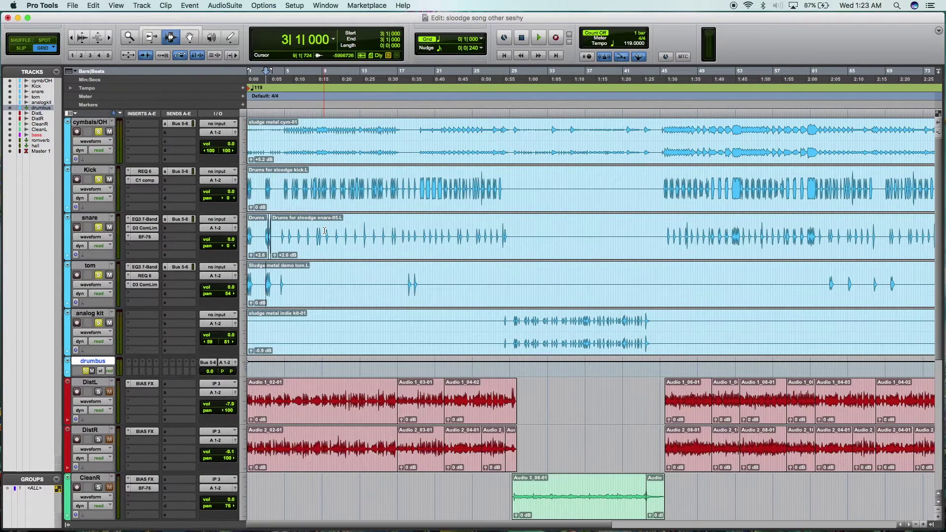
pyautogui.press('space')
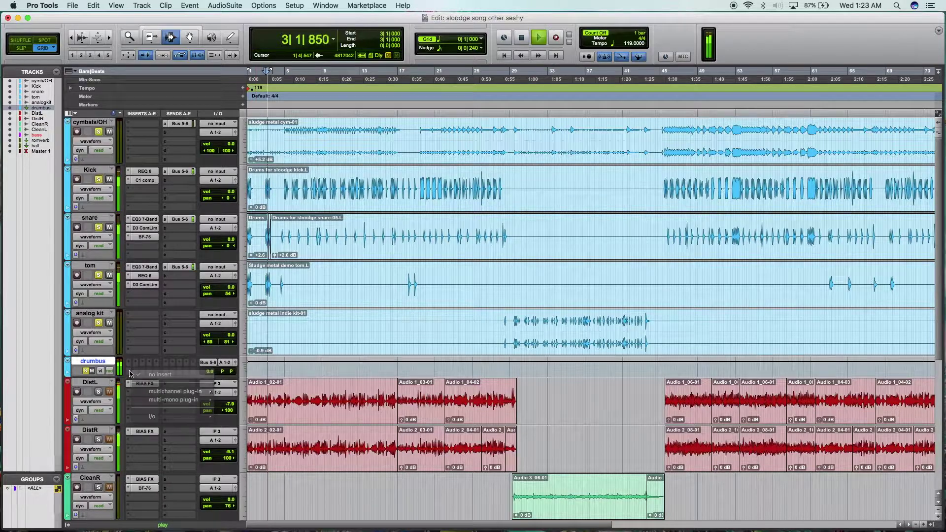
pyautogui.press('space')
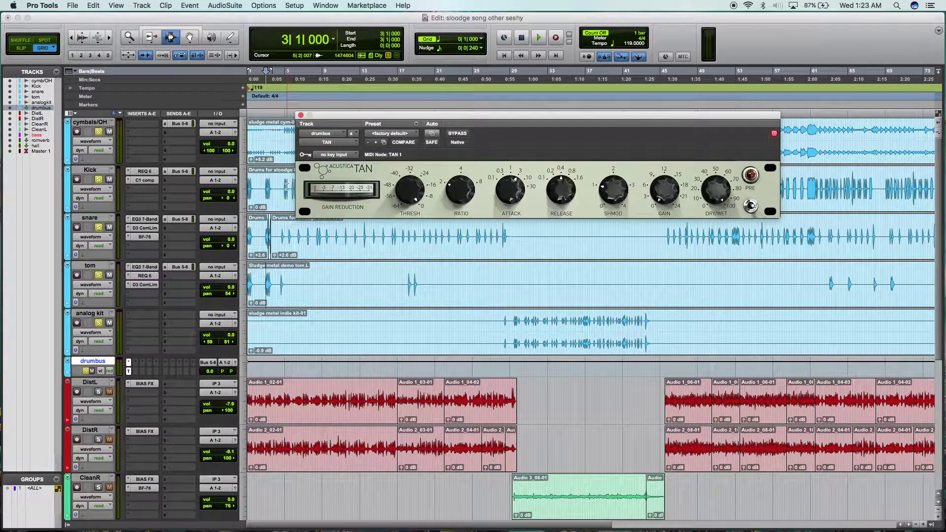
pyautogui.moveTo(401, 187); pyautogui.dragTo(399, 214)
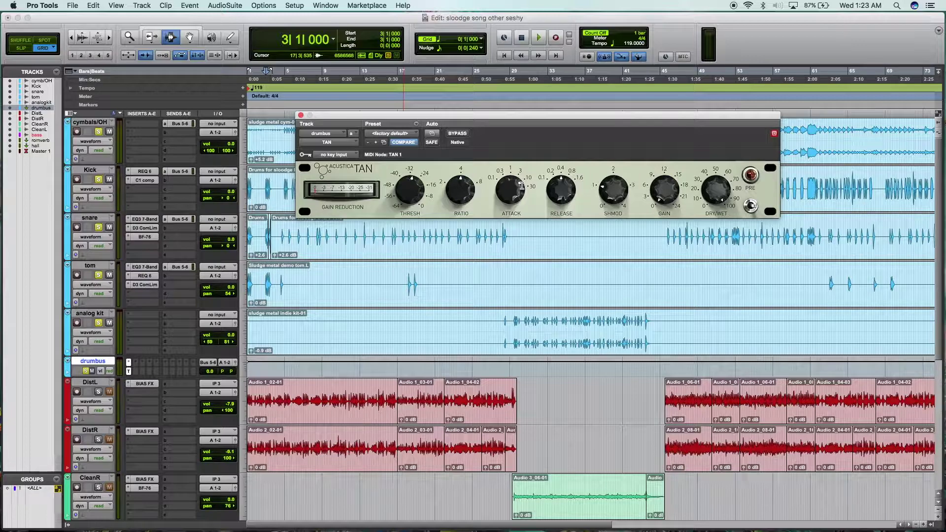
pyautogui.press('space')
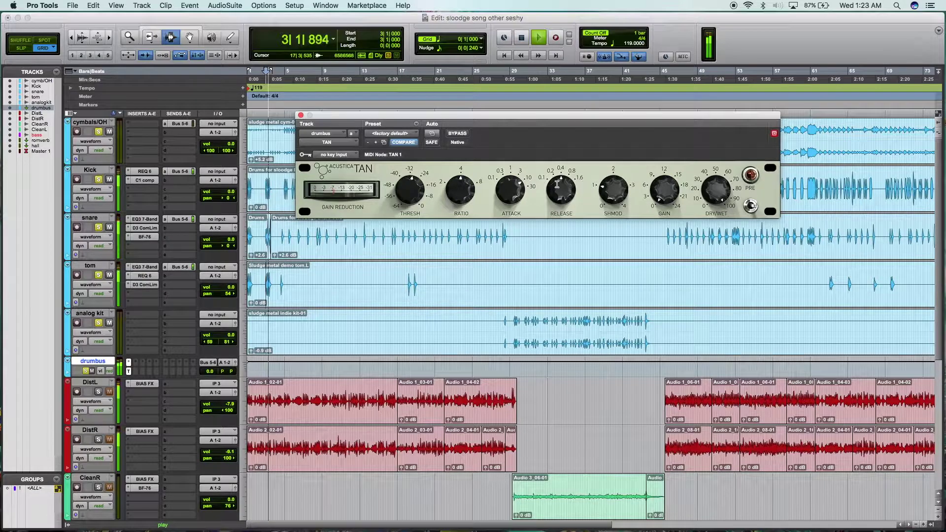
pyautogui.press('space')
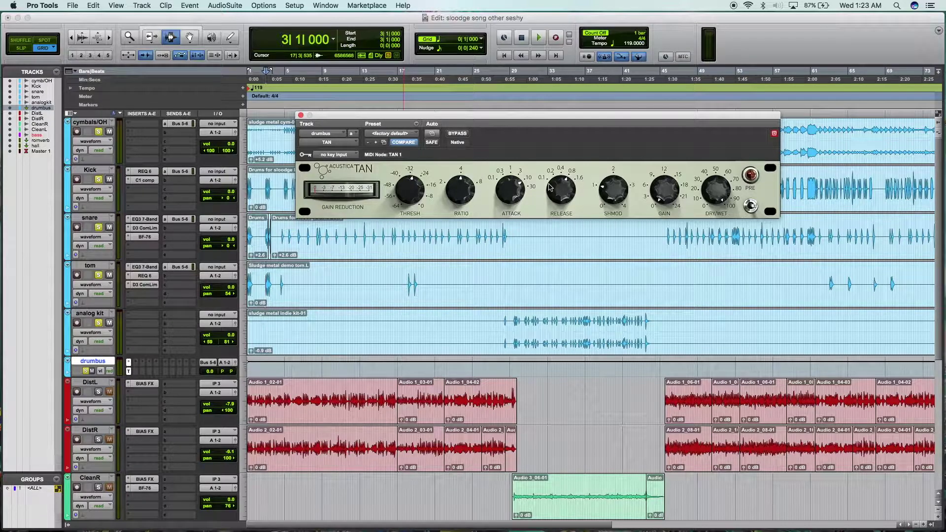
pyautogui.press('space')
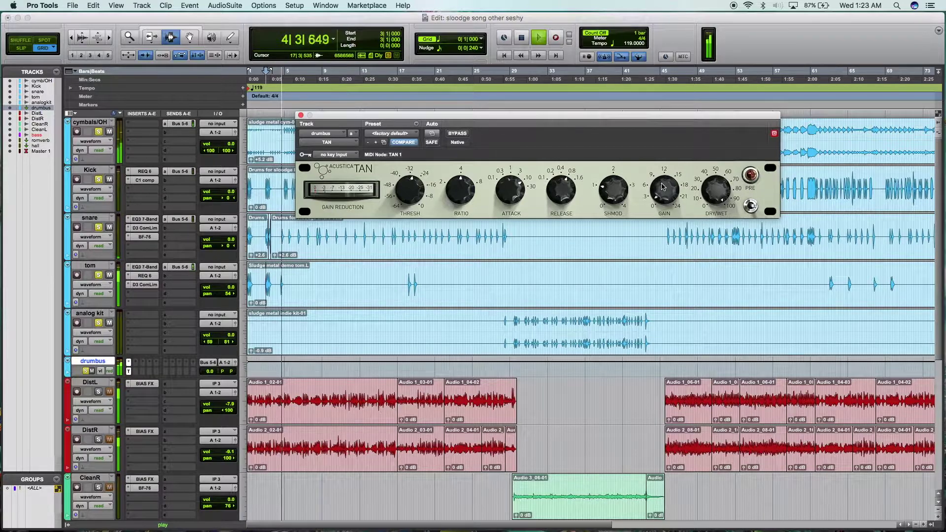
pyautogui.press('space')
# Insert the stereo JST Clip in the drumbus track's second insert slot and raise its clipping amount during playback.
pyautogui.click(165, 372)
pyautogui.click(157, 372)
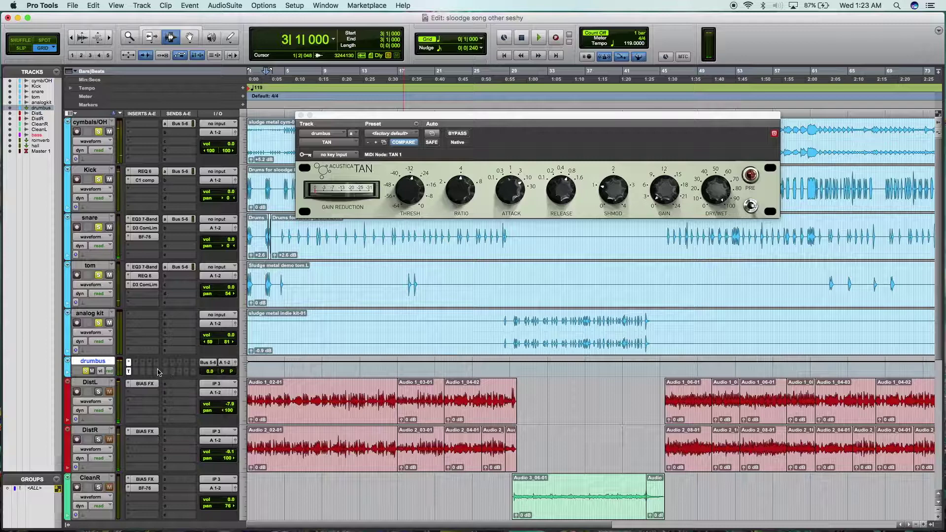
pyautogui.click(142, 371)
pyautogui.moveTo(179, 391)
pyautogui.moveTo(248, 402)
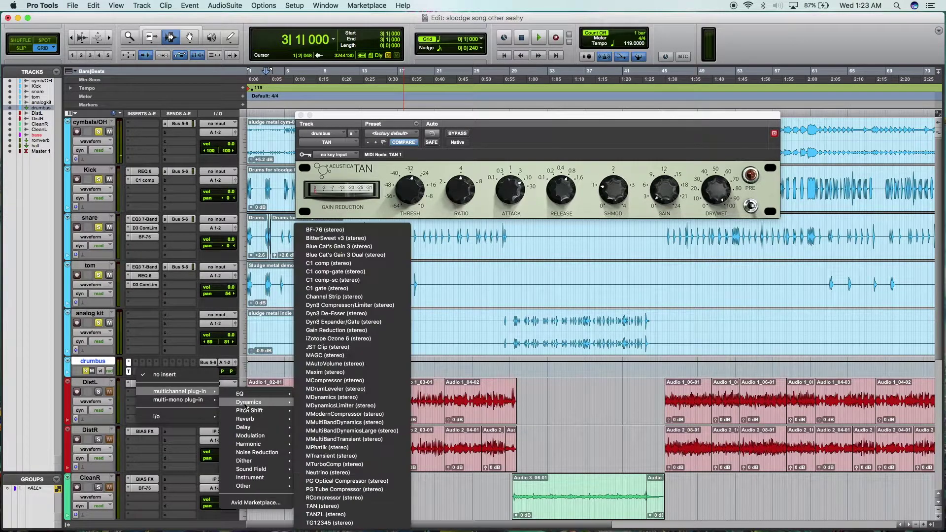
pyautogui.click(344, 347)
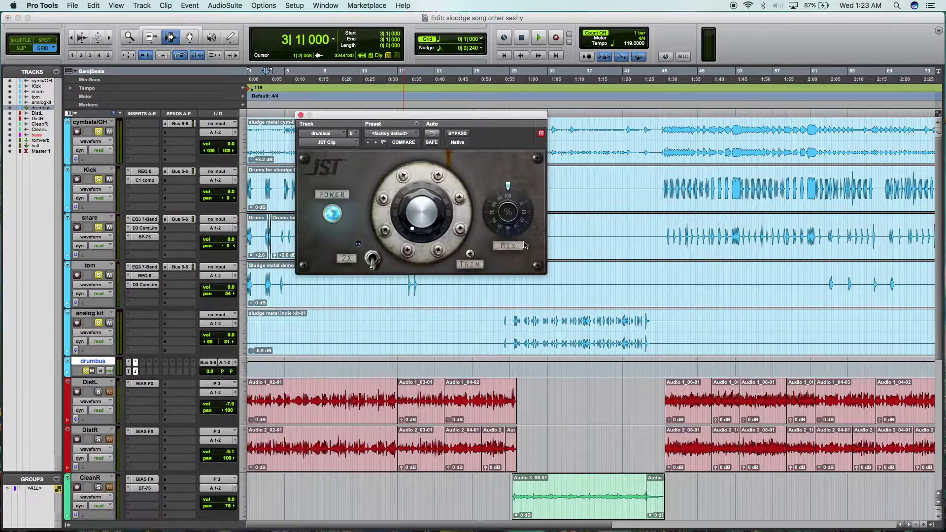
pyautogui.press('space')
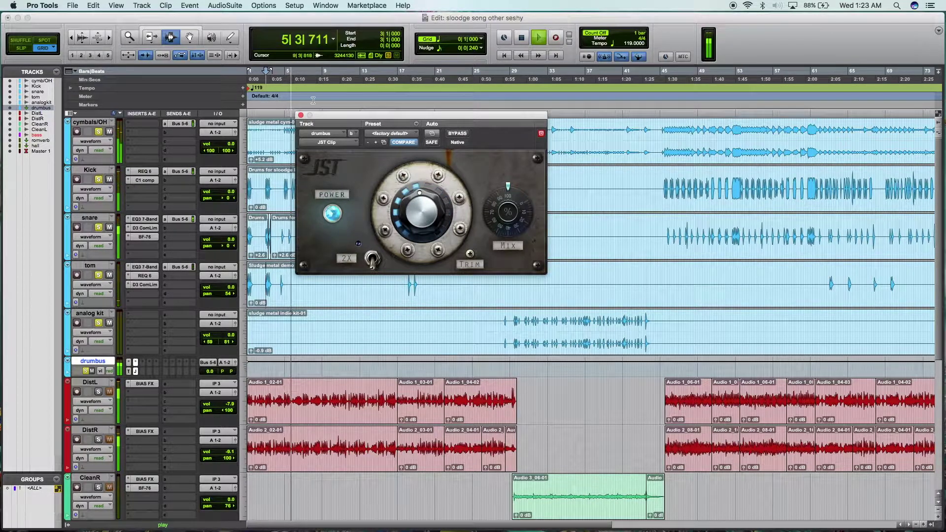
pyautogui.click(301, 115)
pyautogui.press('space')
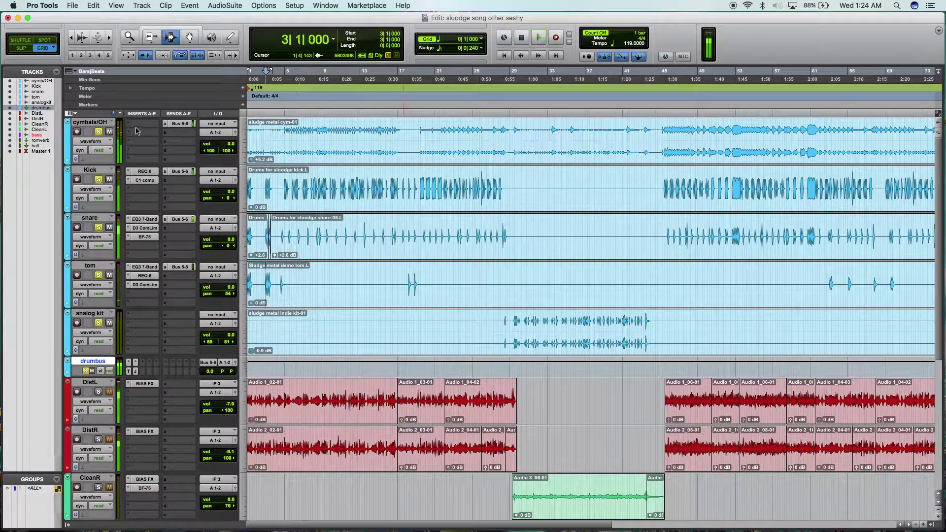
# Insert the stereo EQ3 7-Band on the cymbals/OH track and set a 24 dB/oct high-pass filter at about 106 Hz.
pyautogui.click(140, 120)
pyautogui.moveTo(185, 143)
pyautogui.moveTo(253, 146)
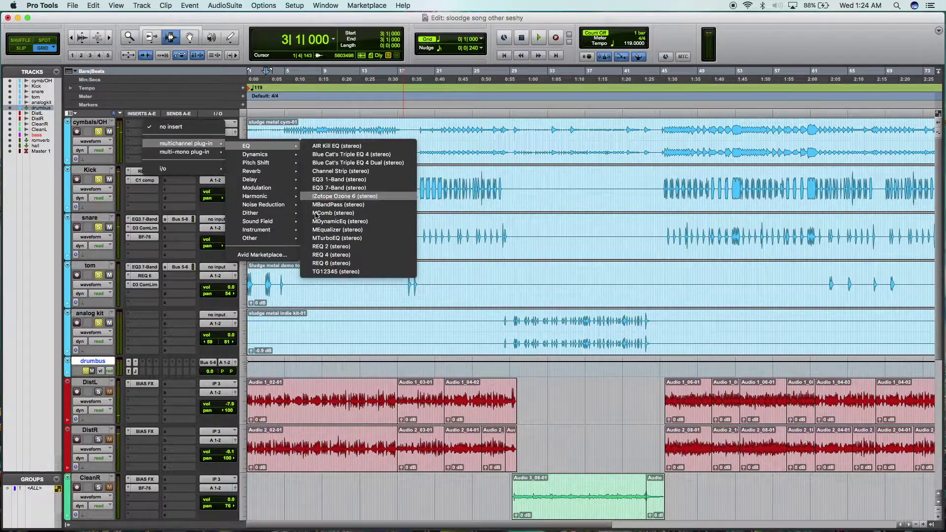
pyautogui.click(340, 187)
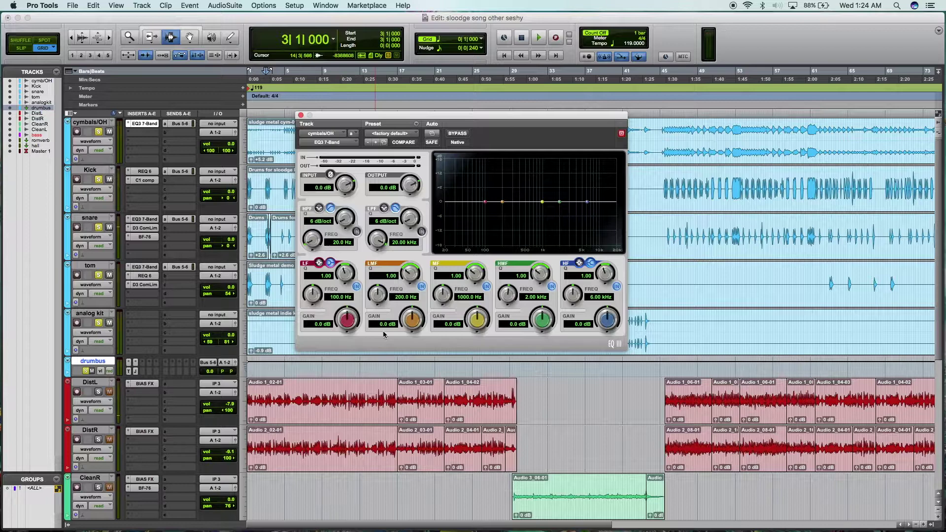
pyautogui.moveTo(388, 47); pyautogui.dragTo(390, 34)
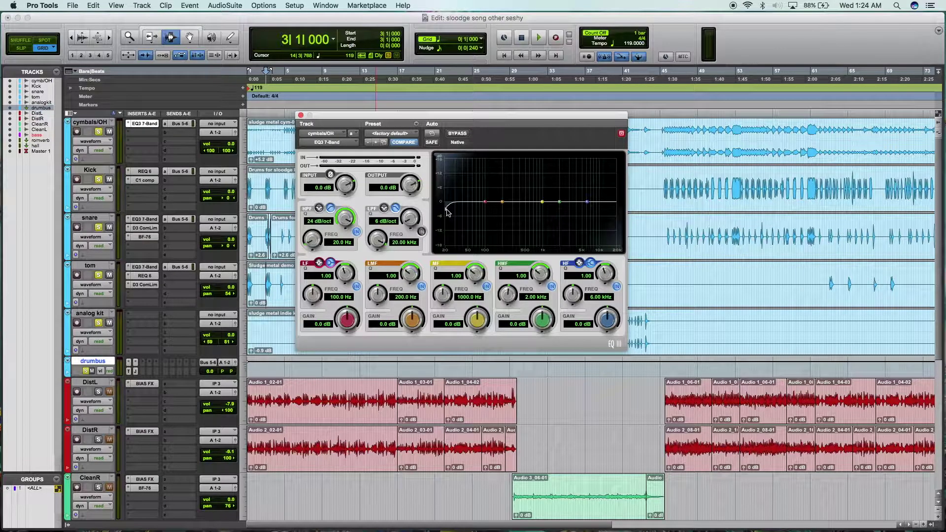
pyautogui.moveTo(457, 212); pyautogui.dragTo(493, 219)
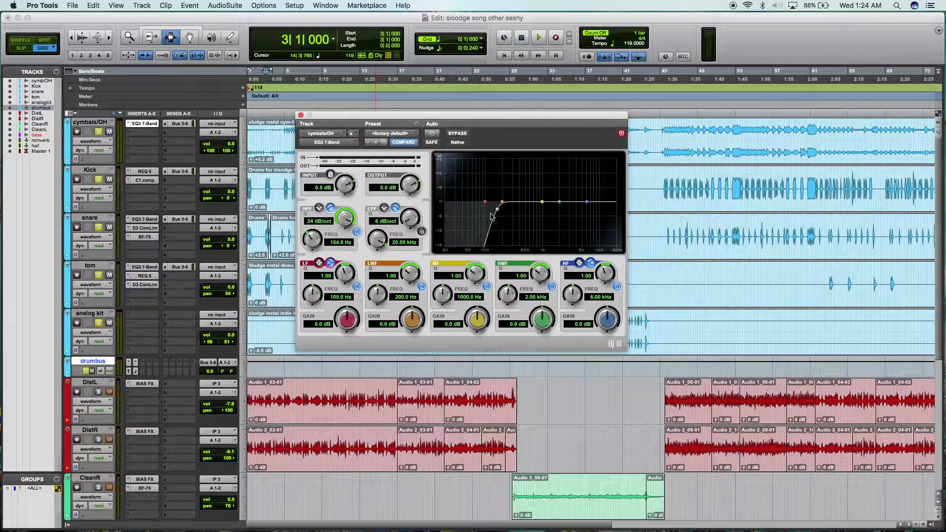
pyautogui.moveTo(496, 219); pyautogui.dragTo(486, 217)
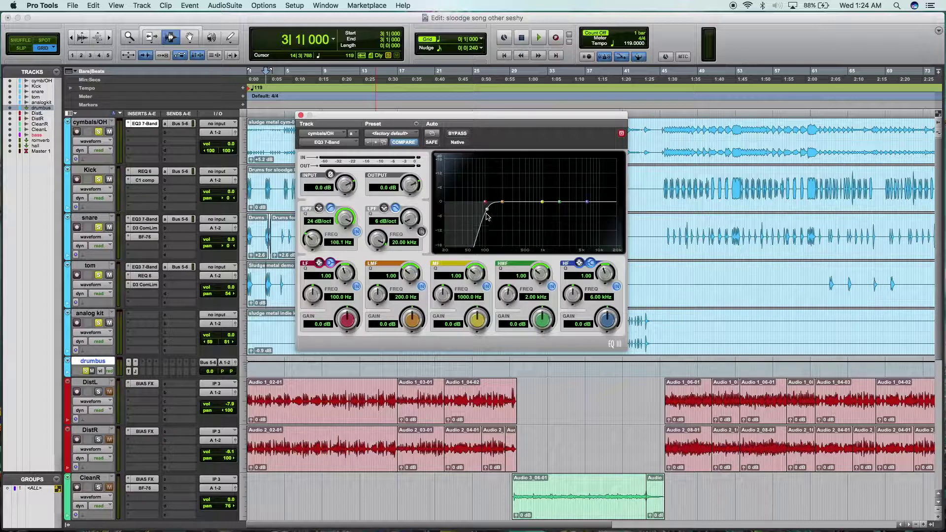
# Boost the cymbals/OH high-mids 3.2 dB at 13.99 kHz with Q 2.79 and cut the mids to -1.3 dB at 2.97 kHz during playback.
pyautogui.press('space')
pyautogui.moveTo(559, 202); pyautogui.dragTo(608, 197)
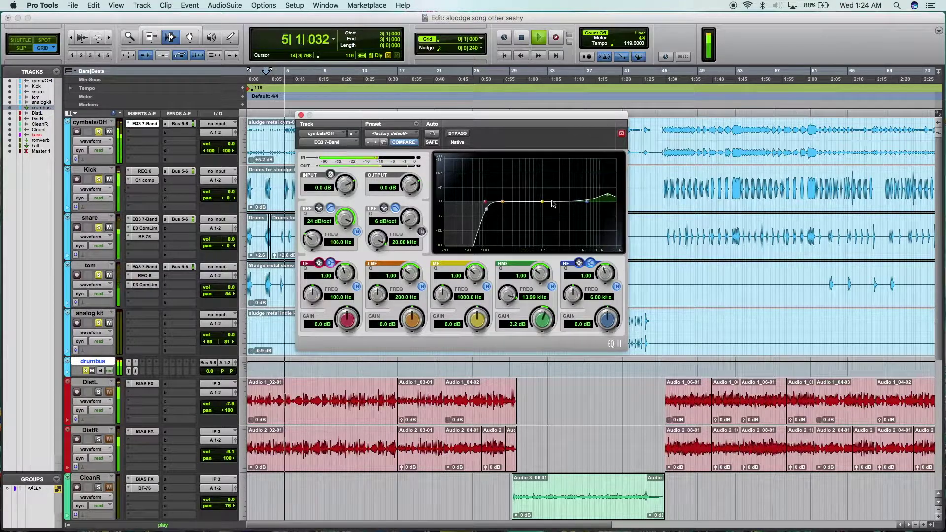
pyautogui.moveTo(542, 202); pyautogui.dragTo(569, 162)
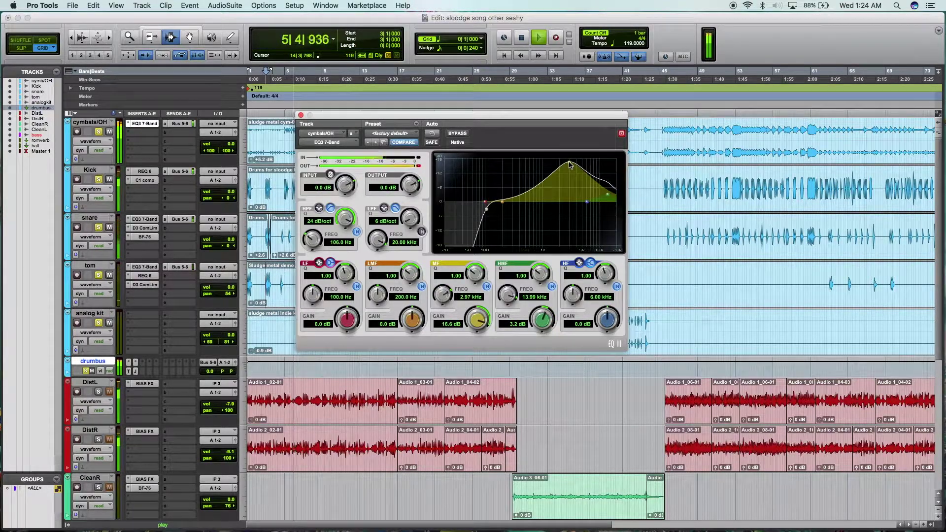
pyautogui.moveTo(540, 273); pyautogui.dragTo(547, 261)
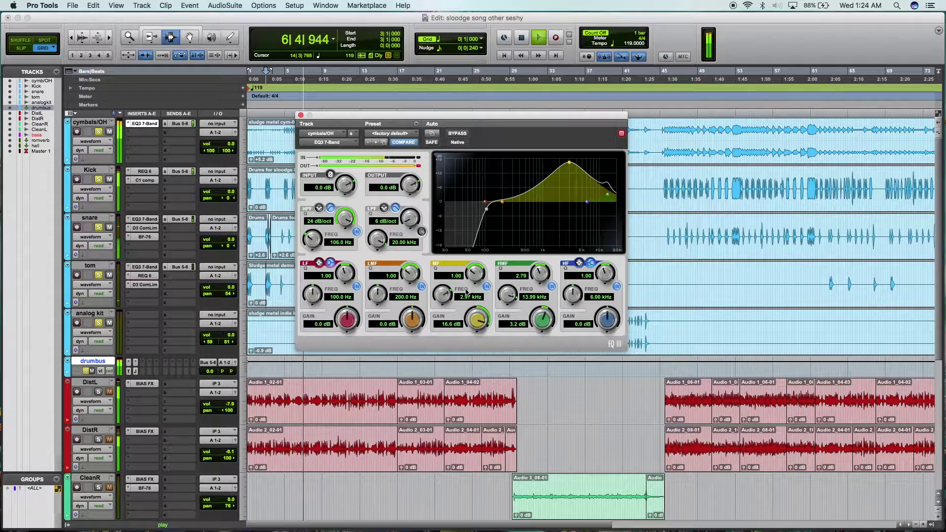
pyautogui.moveTo(477, 319); pyautogui.dragTo(470, 347)
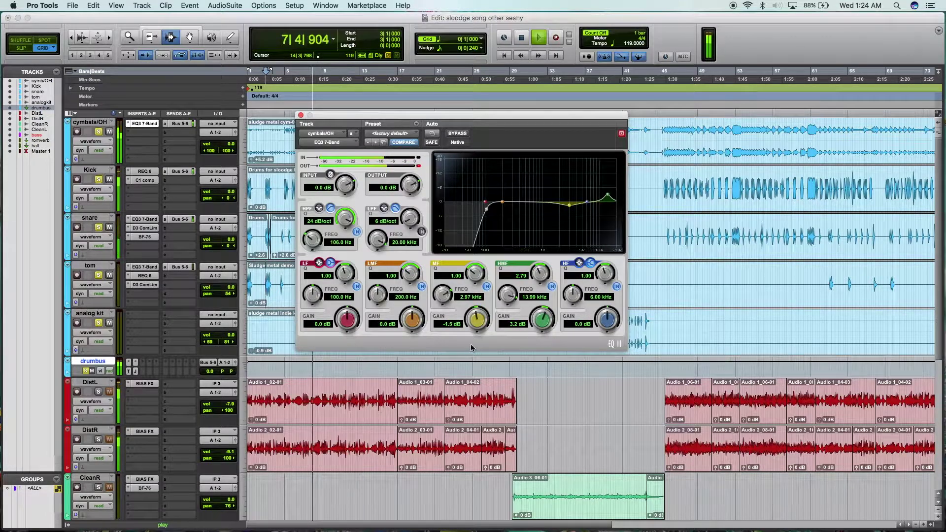
pyautogui.press('space')
# Insert the stereo BF-76 in the second insert slot of the cymbals/OH track and adjust its input while playing the drums.
pyautogui.click(169, 133)
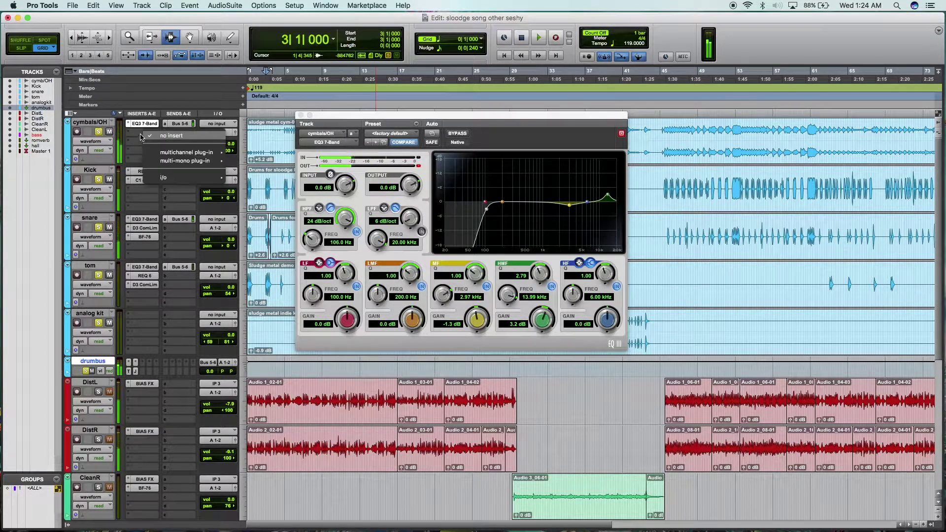
pyautogui.moveTo(186, 152)
pyautogui.moveTo(255, 163)
pyautogui.click(326, 166)
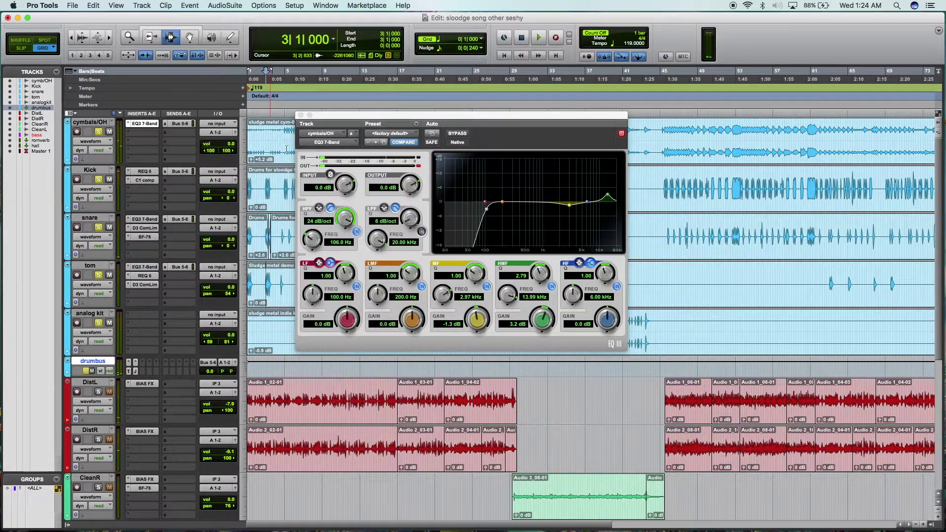
pyautogui.press('space')
pyautogui.moveTo(333, 214); pyautogui.dragTo(340, 201)
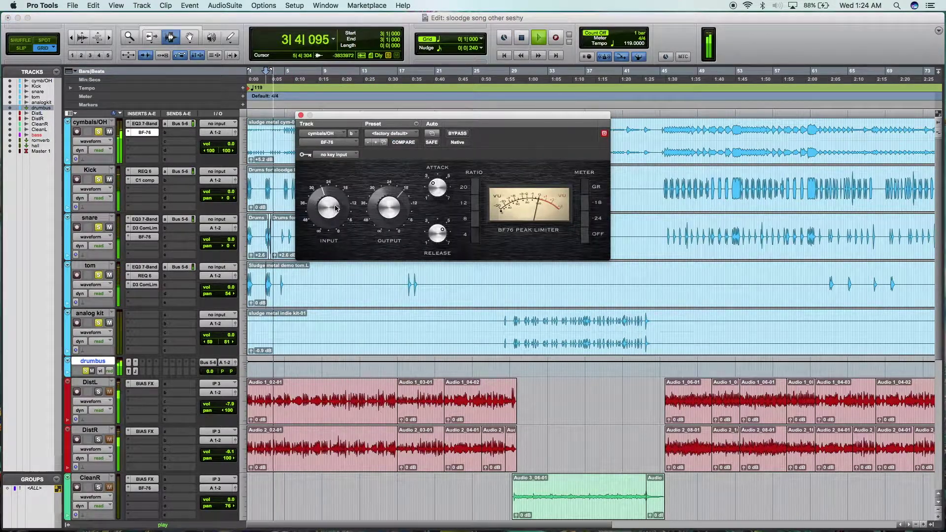
pyautogui.press('space')
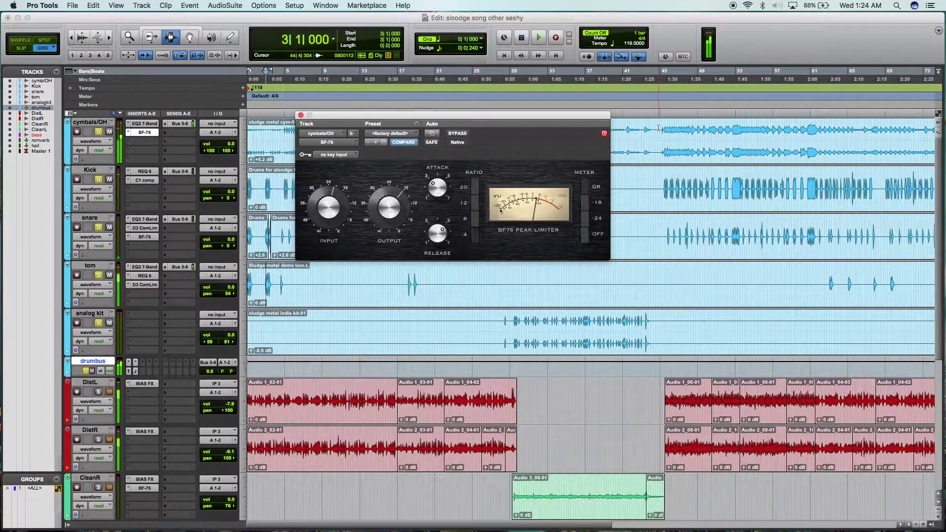
# Play the drums from bar 47, beat 4 to check the BF-76 limiting on the cymbals/OH track.
pyautogui.click(684, 137)
pyautogui.click(684, 137)
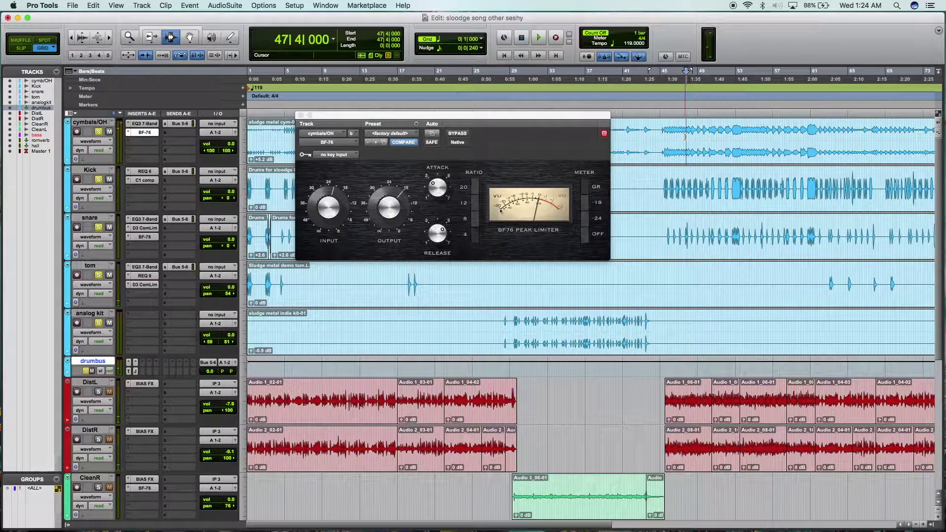
pyautogui.press('space')
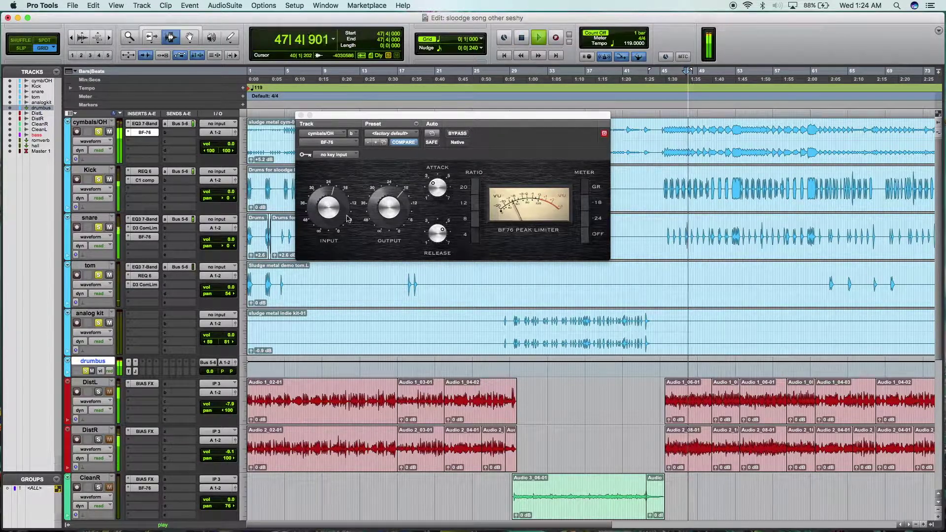
pyautogui.click(348, 214)
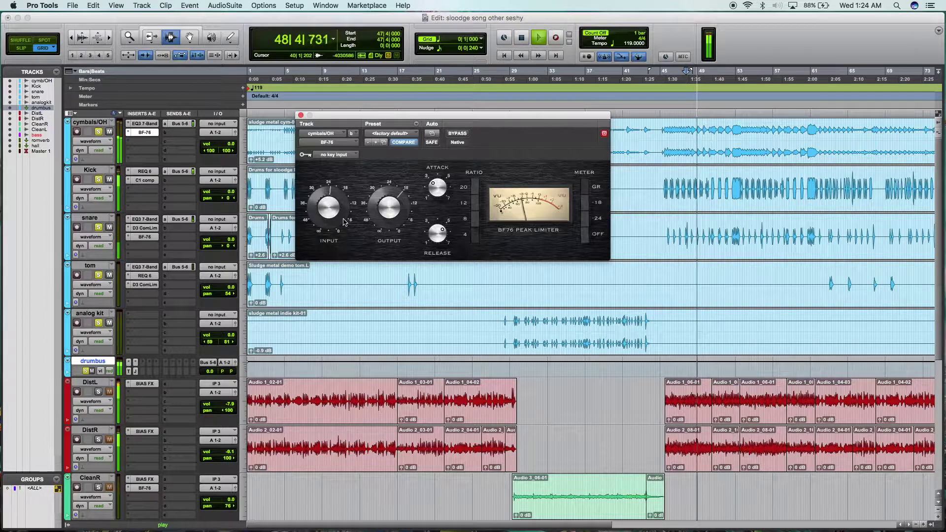
pyautogui.press('space')
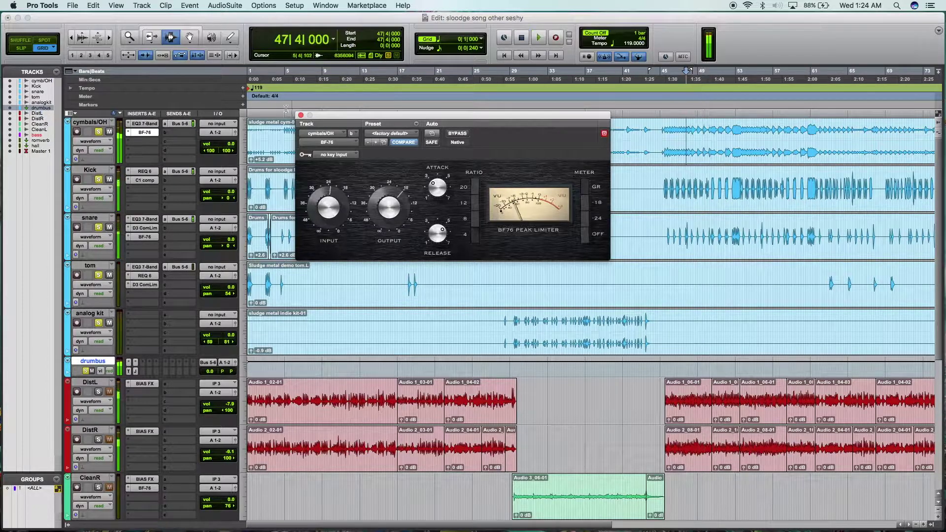
pyautogui.click(301, 115)
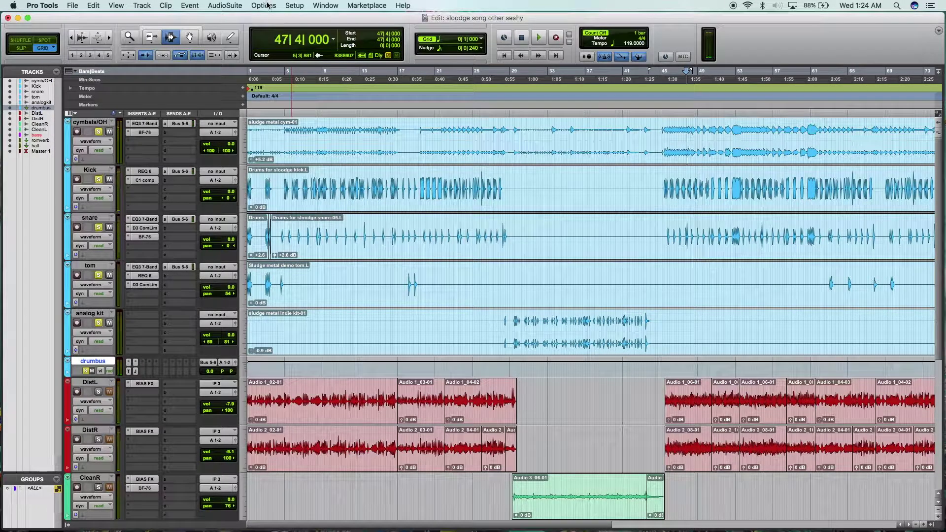
# Return the playback position to the start of the session at bar 1.
pyautogui.click(294, 6)
pyautogui.click(329, 61)
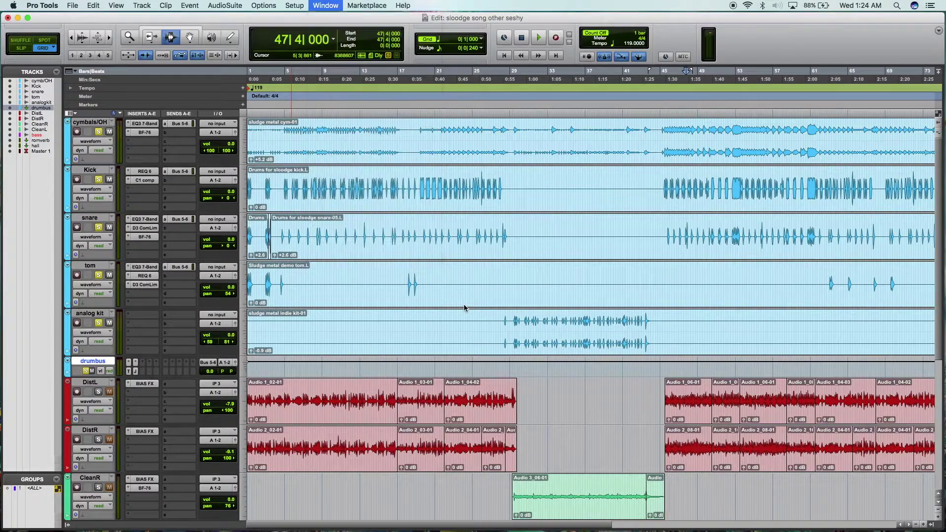
pyautogui.moveTo(394, 530); pyautogui.dragTo(429, 90)
pyautogui.click(504, 58)
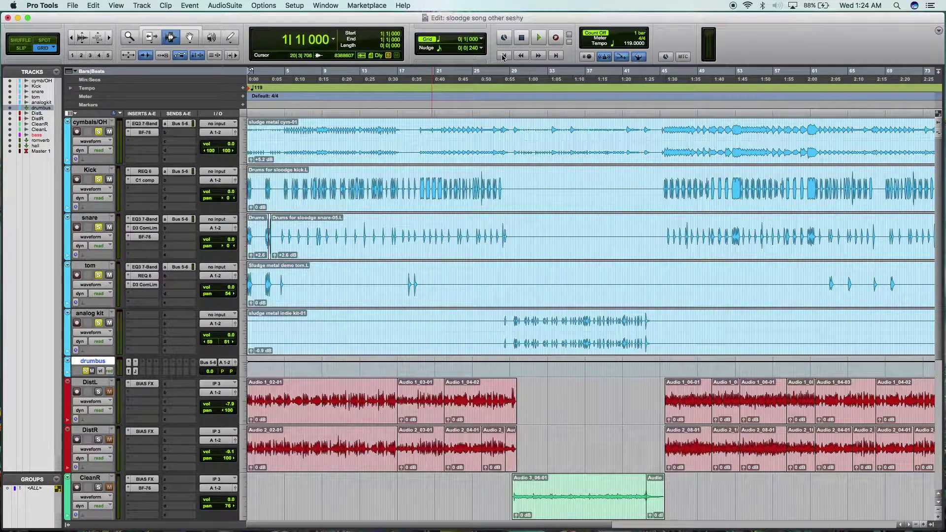
# In the mixer, pull the drum bus fader fully down and lower cymbals/OH to -38.5, kick to -24.3, tom to -23.9 and analog kit to -15.8 dB during playback.
pyautogui.hotkey('ctrl', 'Up')
pyautogui.click(269, 205)
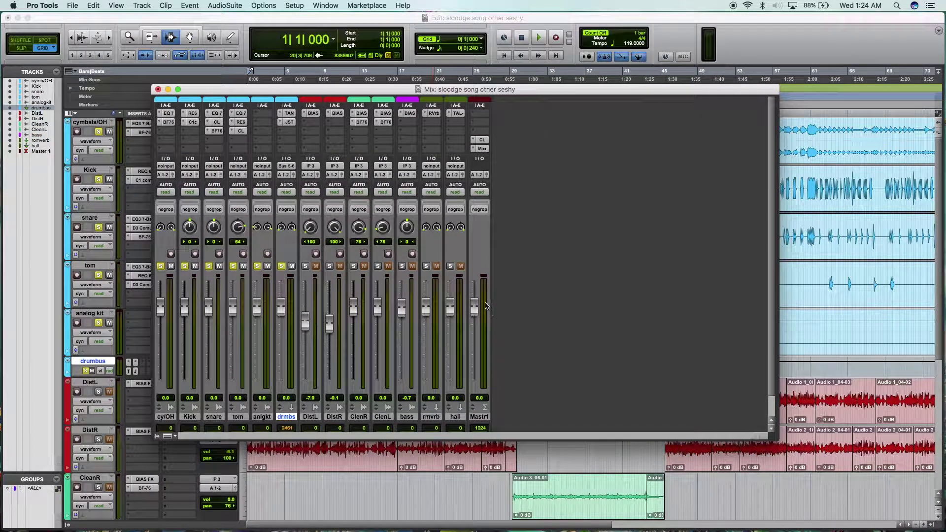
pyautogui.press('space')
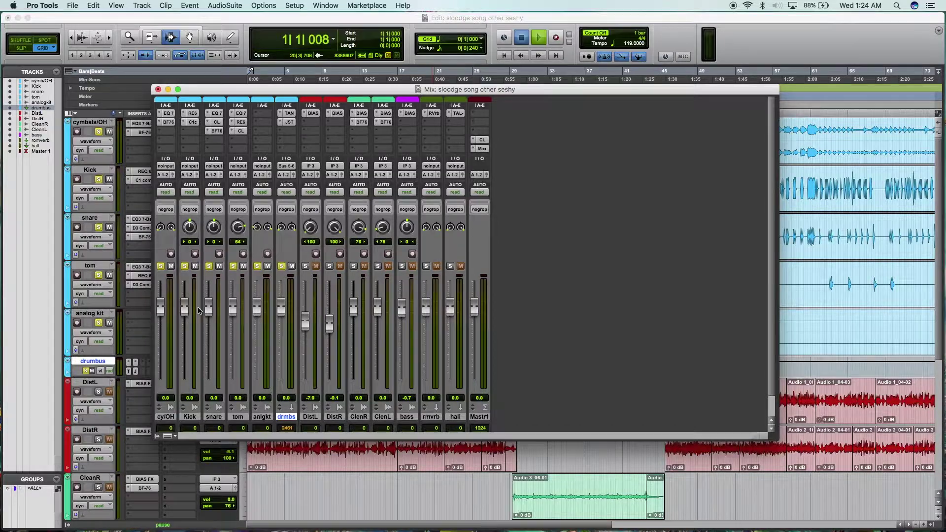
pyautogui.moveTo(280, 308); pyautogui.dragTo(280, 384)
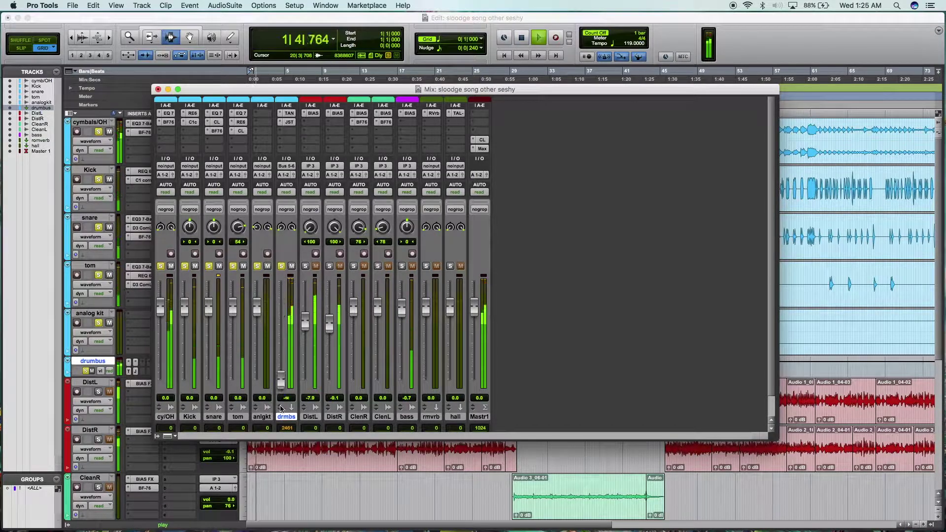
pyautogui.moveTo(161, 307); pyautogui.dragTo(161, 367)
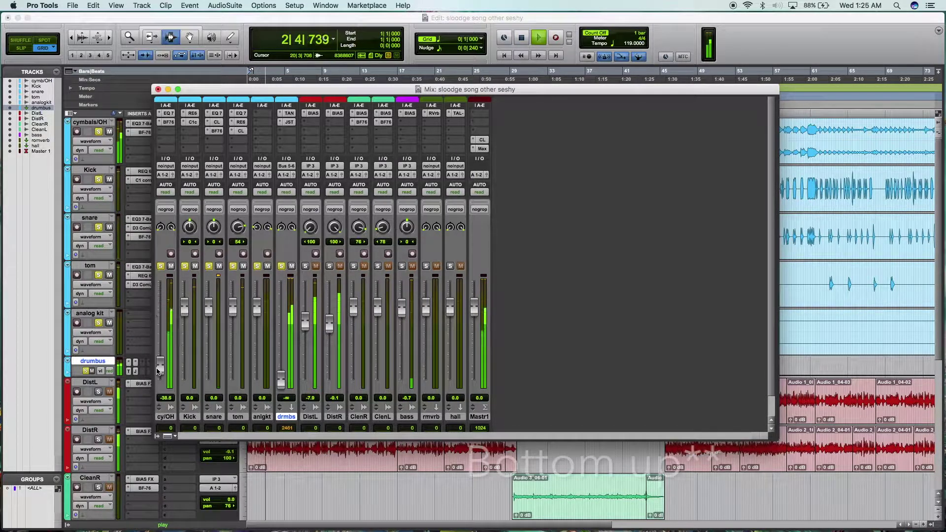
pyautogui.moveTo(185, 308); pyautogui.dragTo(185, 349)
pyautogui.moveTo(237, 307); pyautogui.dragTo(257, 337)
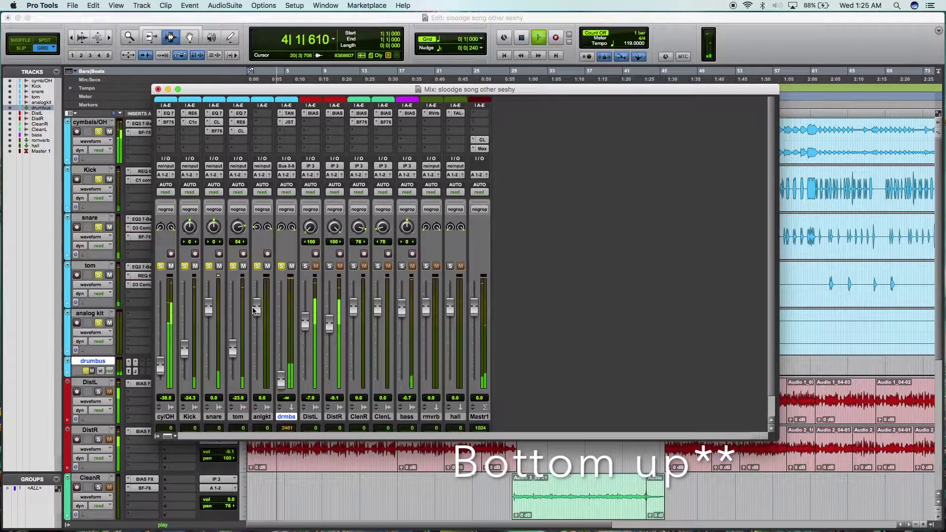
# Check the BF-76 limiters on the snare and cymbals/OH, and trim the cymbals/OH EQ output to -0.5 dB.
pyautogui.click(217, 131)
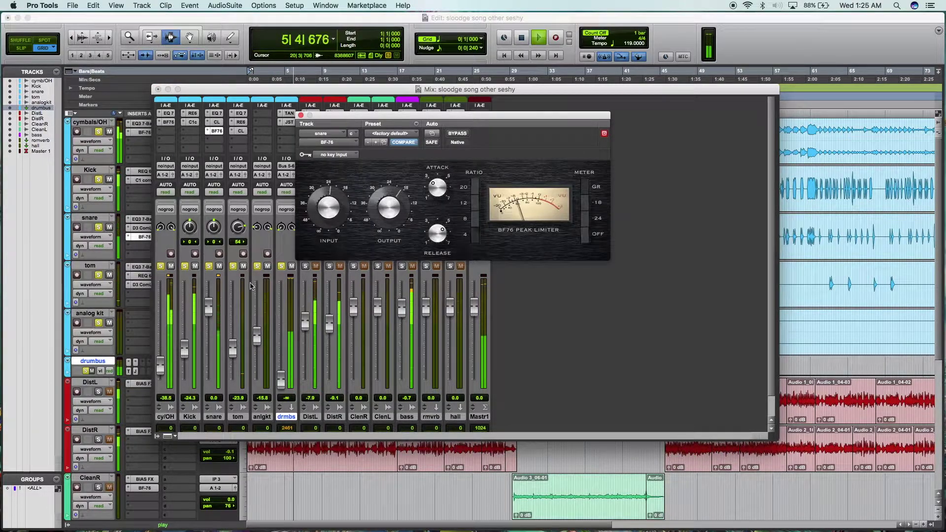
pyautogui.click(217, 157)
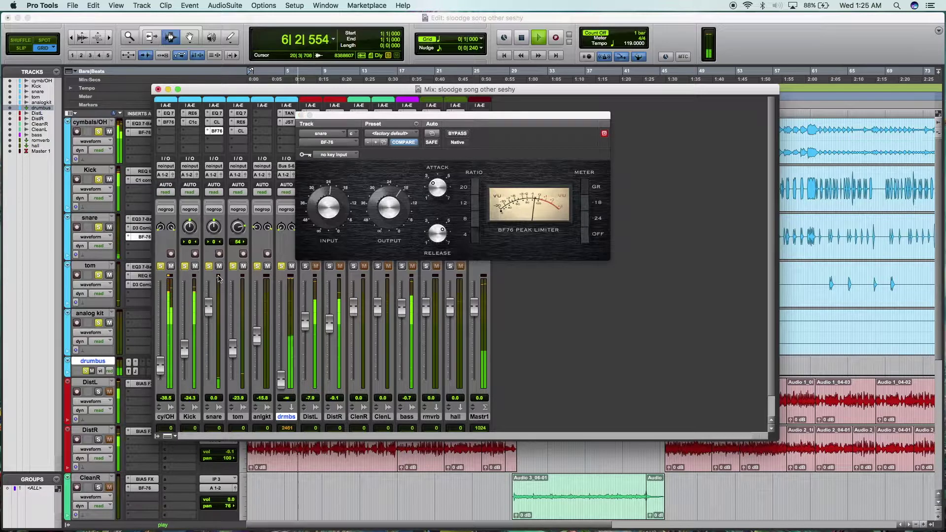
pyautogui.click(168, 122)
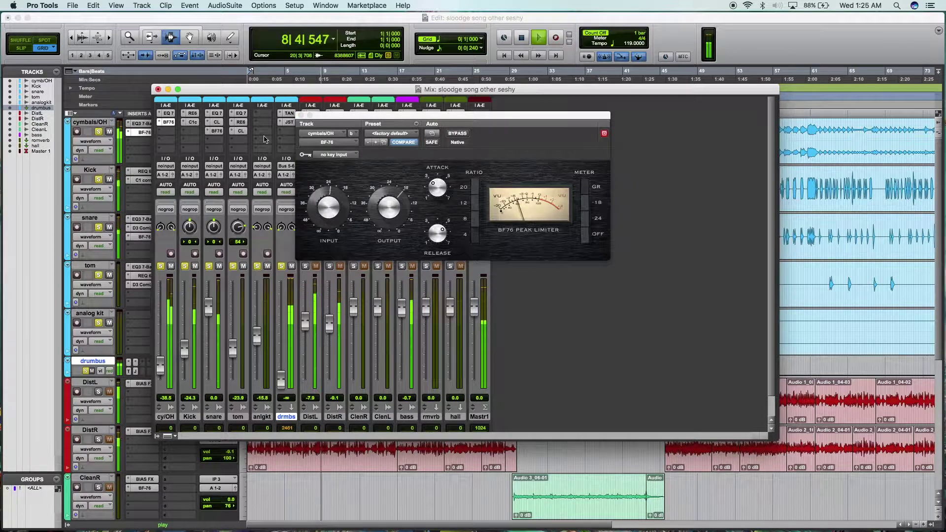
pyautogui.click(168, 113)
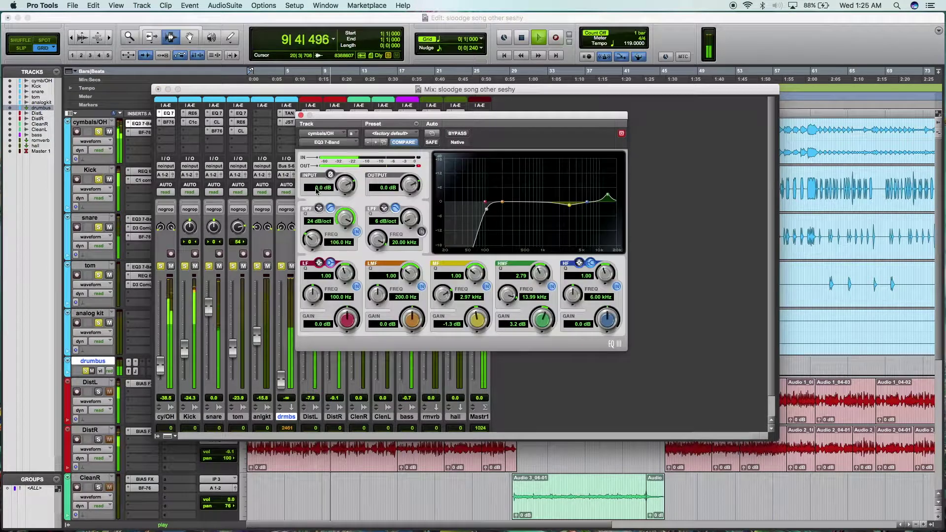
pyautogui.moveTo(407, 187); pyautogui.dragTo(406, 193)
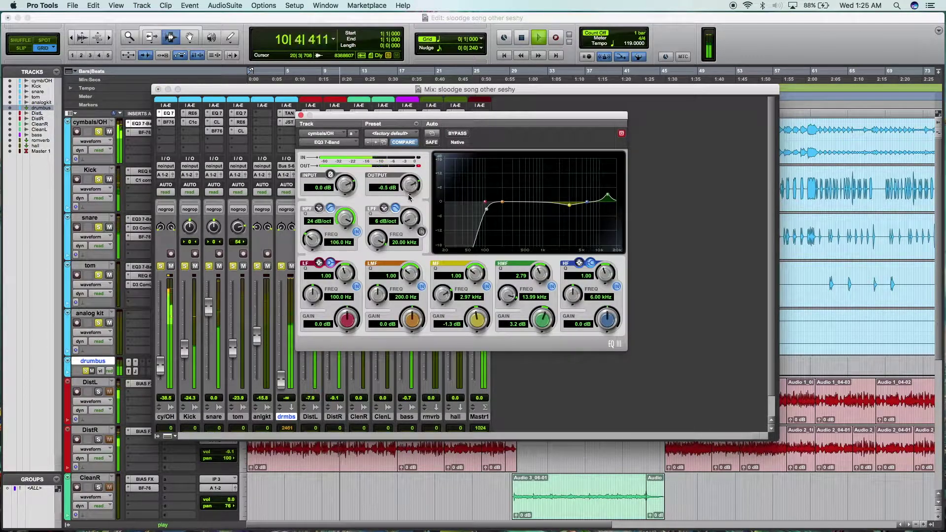
# Inspect the kick's Renaissance Equalizer and lower the snare EQ's output to -1.4 dB.
pyautogui.click(199, 114)
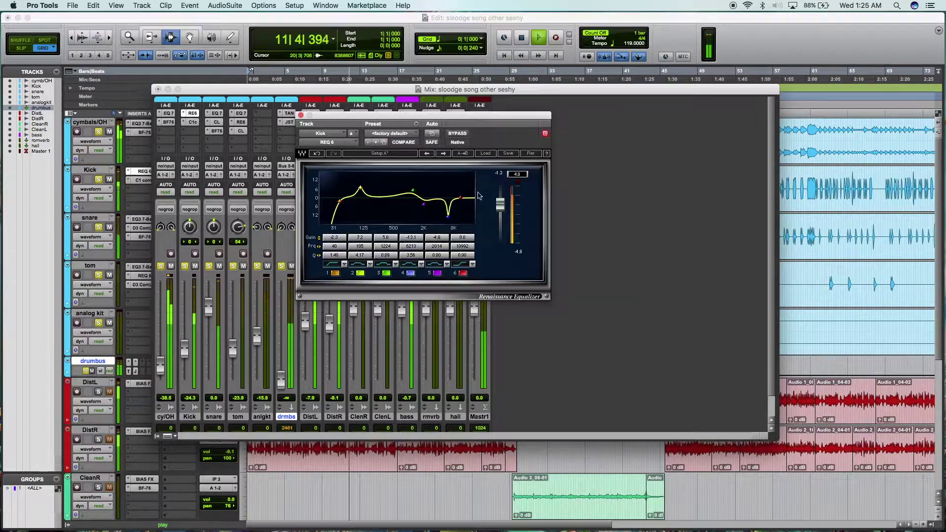
pyautogui.click(219, 113)
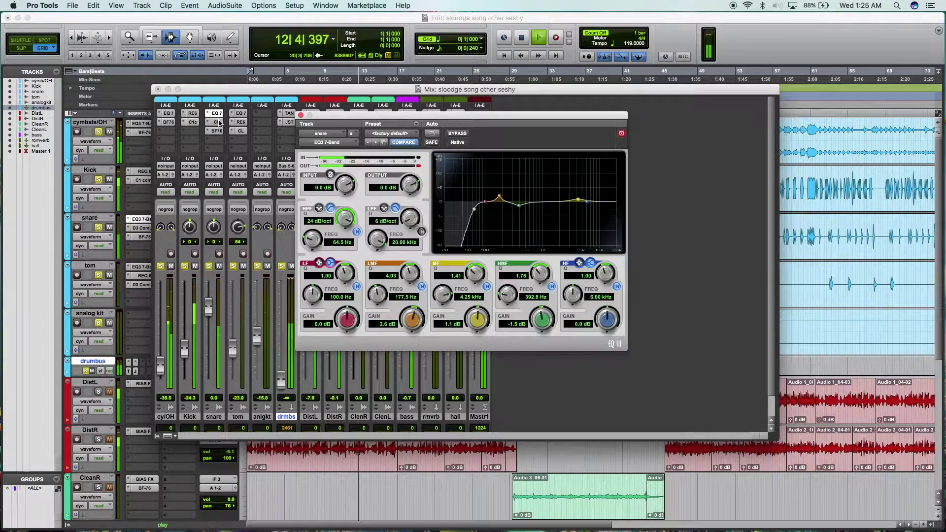
pyautogui.click(217, 121)
pyautogui.click(217, 113)
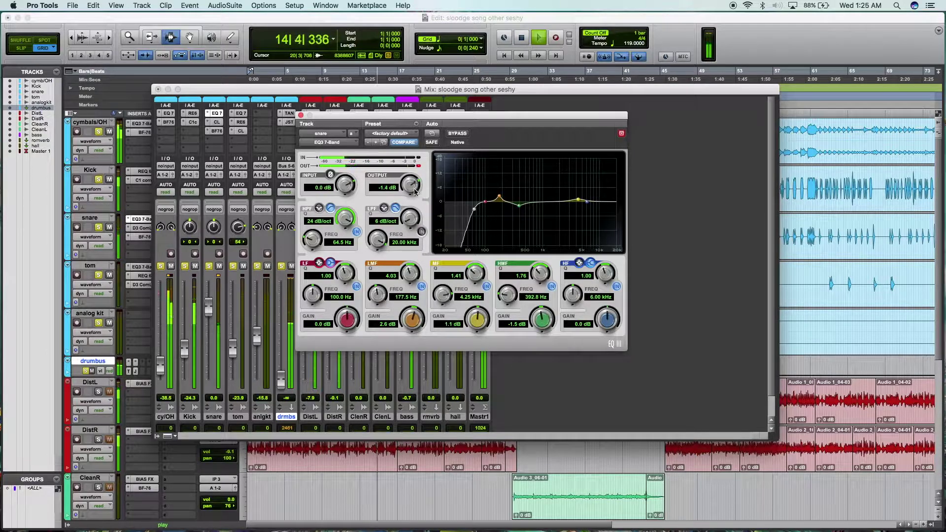
# Check the tom EQ and snare compressor, lower the snare fader to -34.7 dB and stop playback.
pyautogui.click(241, 114)
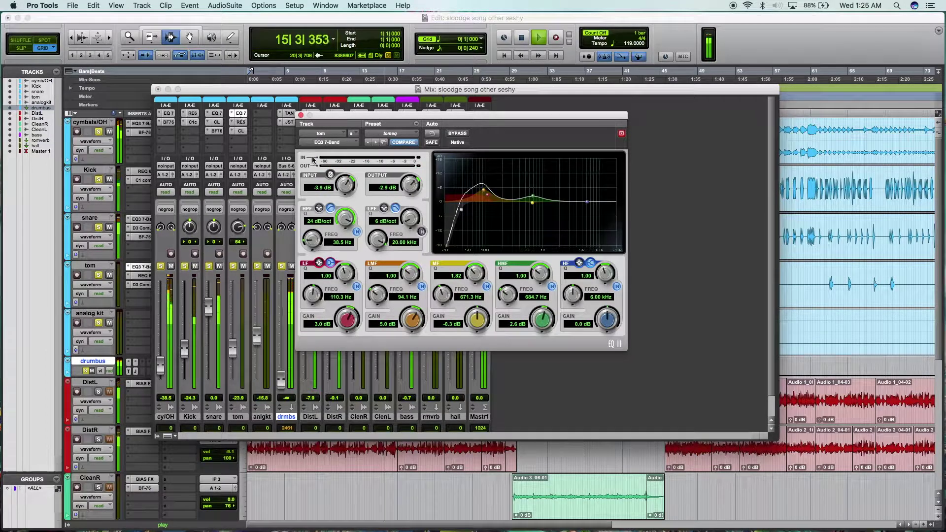
pyautogui.click(217, 122)
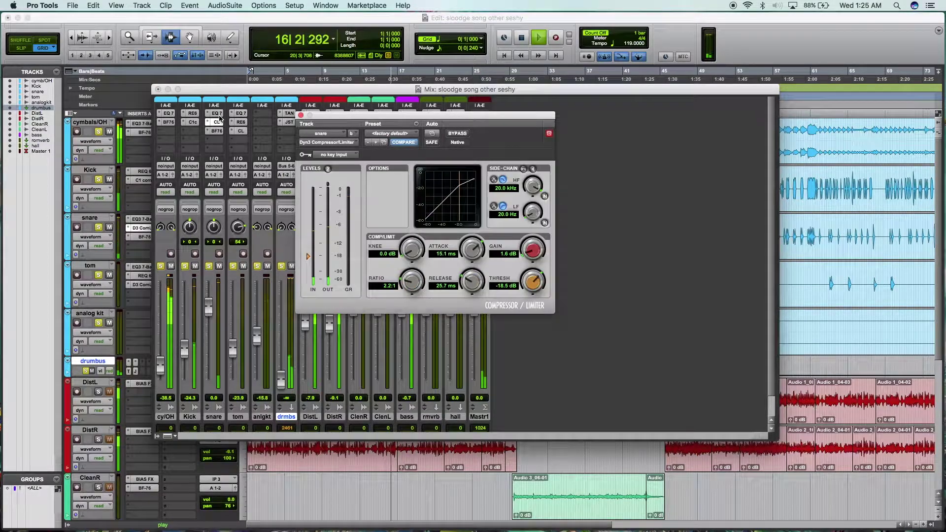
pyautogui.click(300, 114)
pyautogui.press('space')
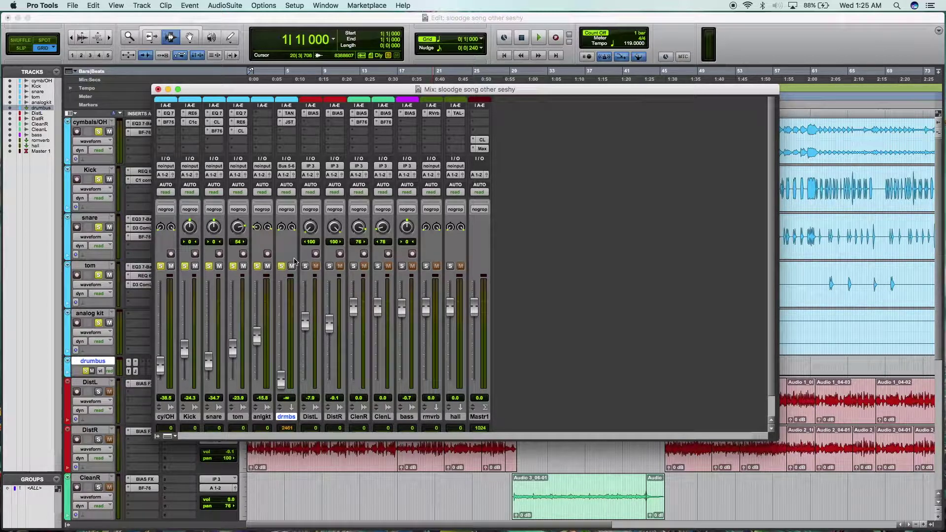
# Rebalance the drum faders during playback: cymbals/OH -19.3, kick -8.1, snare and tom -5.9, drum bus -3.3 dB, and close the mixer.
pyautogui.press('space')
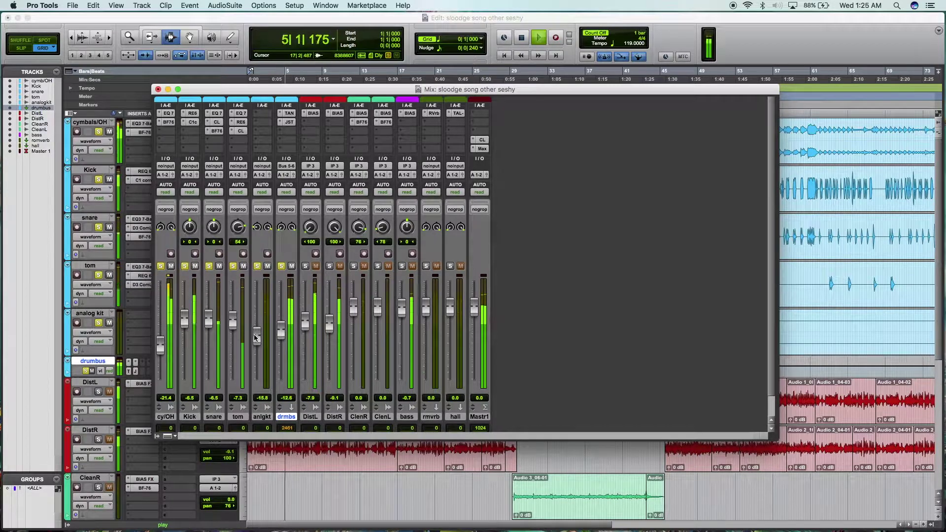
pyautogui.moveTo(208, 320); pyautogui.dragTo(164, 342)
pyautogui.moveTo(233, 321); pyautogui.dragTo(232, 318)
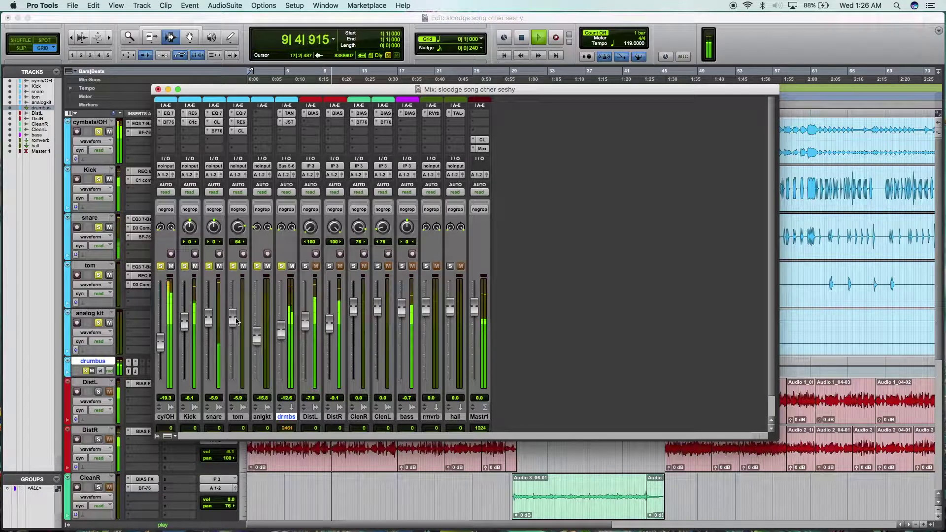
pyautogui.moveTo(281, 336); pyautogui.dragTo(283, 321)
pyautogui.press('space')
pyautogui.click(158, 89)
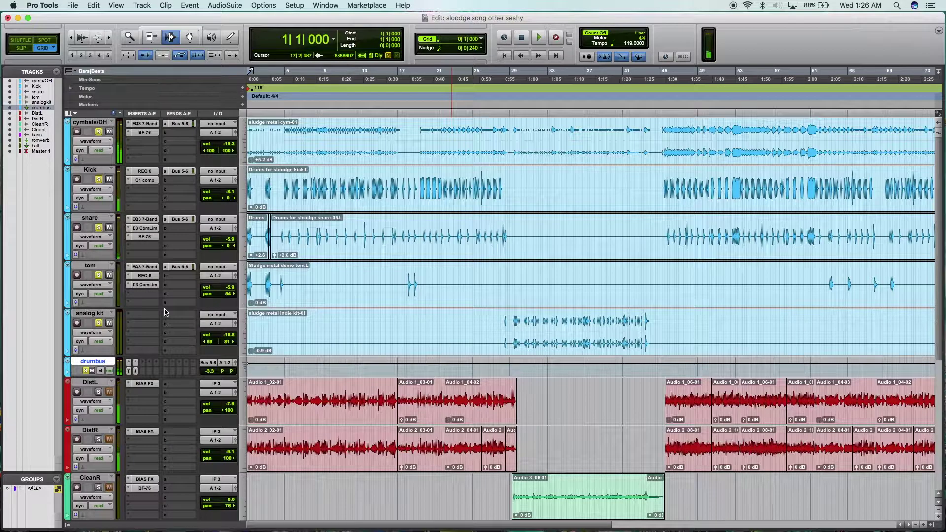
# Select all tracks from cymbals/OH through drumbus and group them as drums.
pyautogui.click(90, 124)
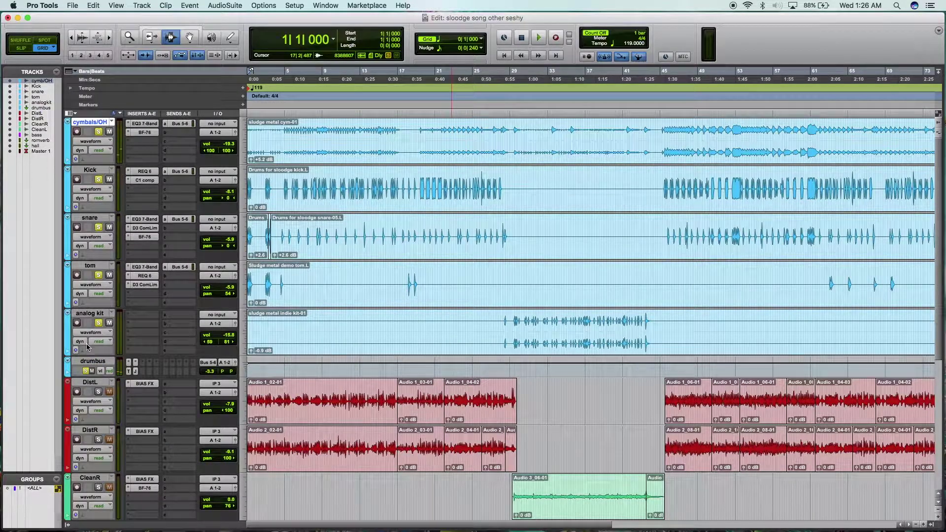
pyautogui.keyDown('shift'); pyautogui.click(82, 362); pyautogui.keyUp('shift')
pyautogui.rightClick(82, 362)
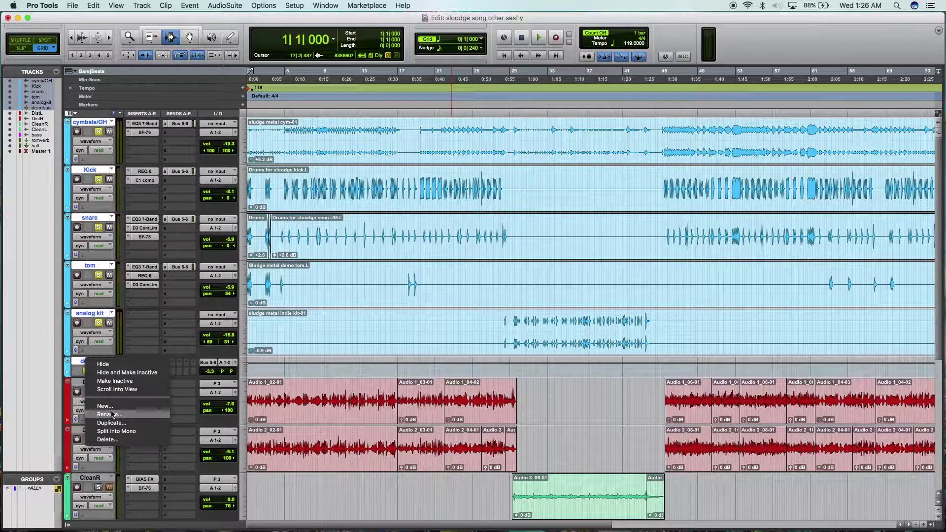
pyautogui.click(273, 381)
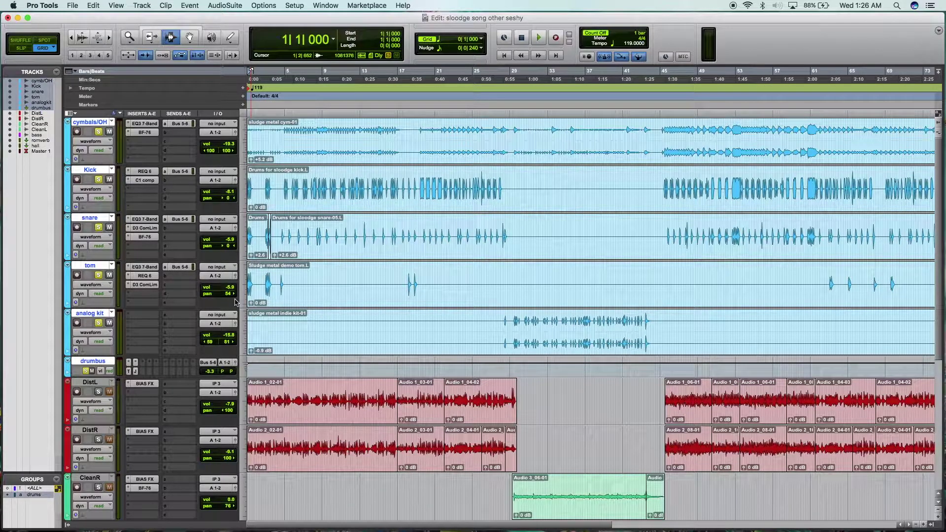
# Solo the bass with the drums, start playback and insert EQ3 7-Band in the bass track's second insert slot.
pyautogui.scroll(-3, 236, 302)
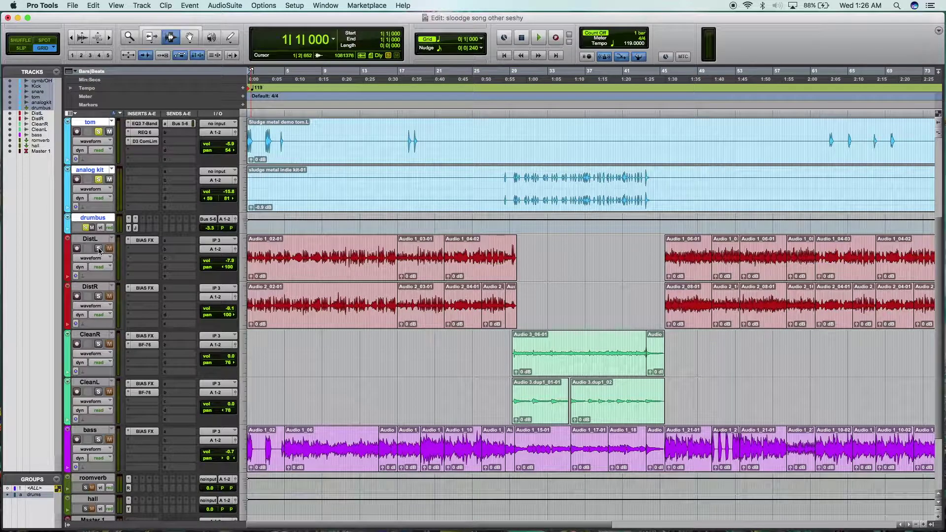
pyautogui.click(98, 440)
pyautogui.press('space')
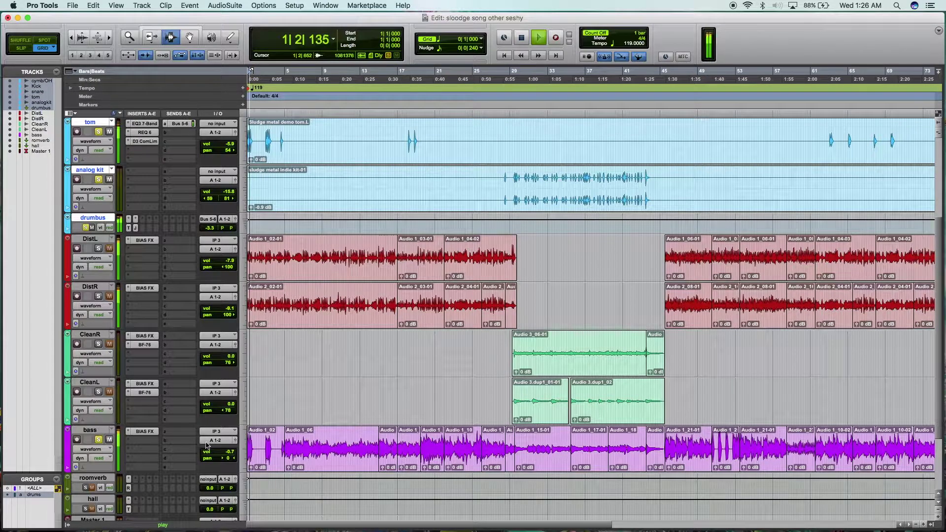
pyautogui.click(143, 440)
pyautogui.moveTo(150, 460)
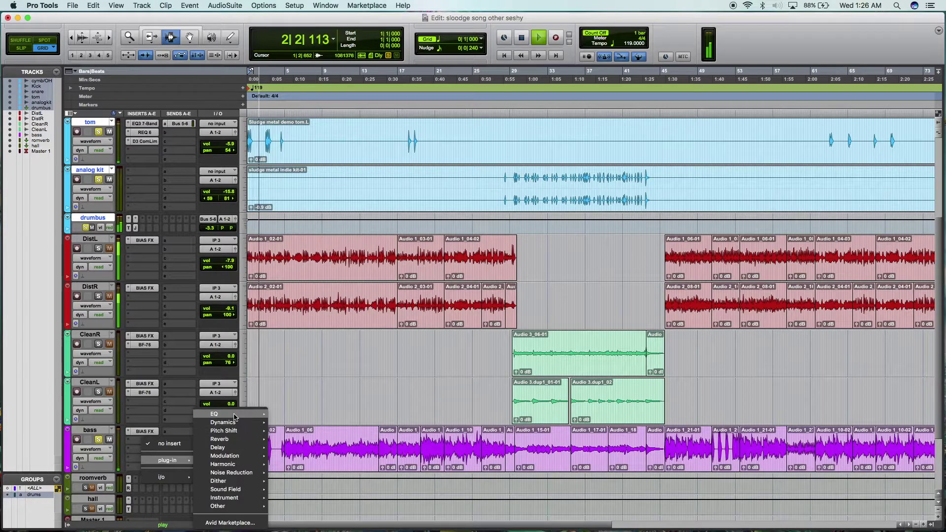
pyautogui.moveTo(232, 413)
pyautogui.click(306, 388)
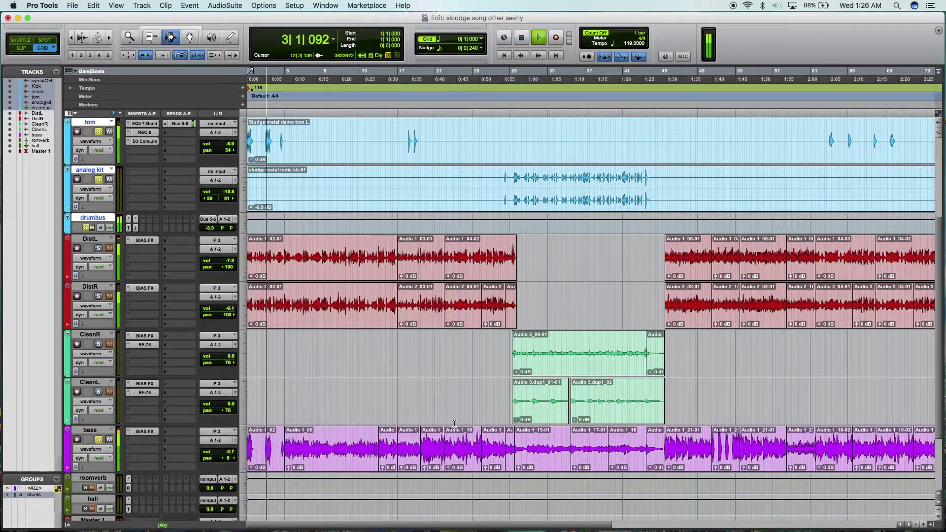
# Sweep the bass EQ's high-mids, cut them to -8.0 dB at 3.22 kHz with Q 2.79, and boost the mids 2.8 dB at 1.29 kHz.
pyautogui.moveTo(559, 201); pyautogui.dragTo(541, 149)
pyautogui.moveTo(540, 272); pyautogui.dragTo(541, 249)
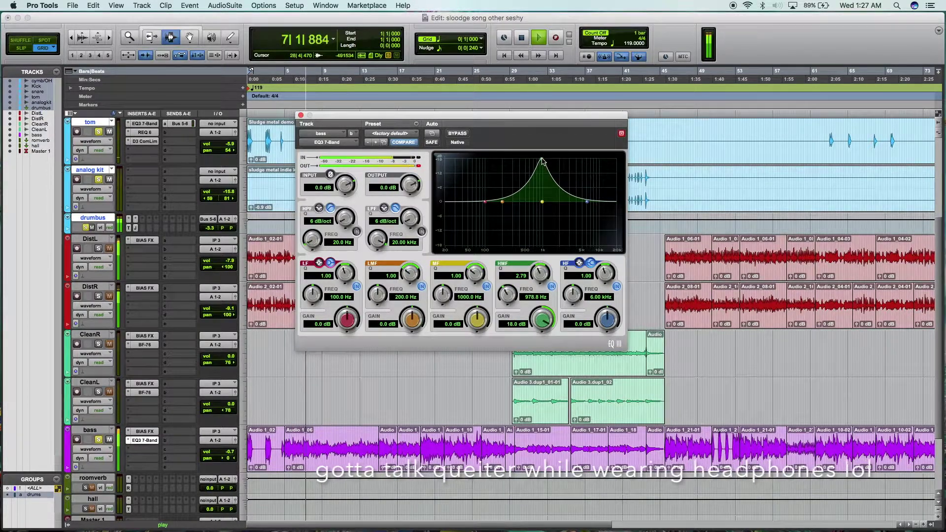
pyautogui.moveTo(541, 158); pyautogui.dragTo(549, 197)
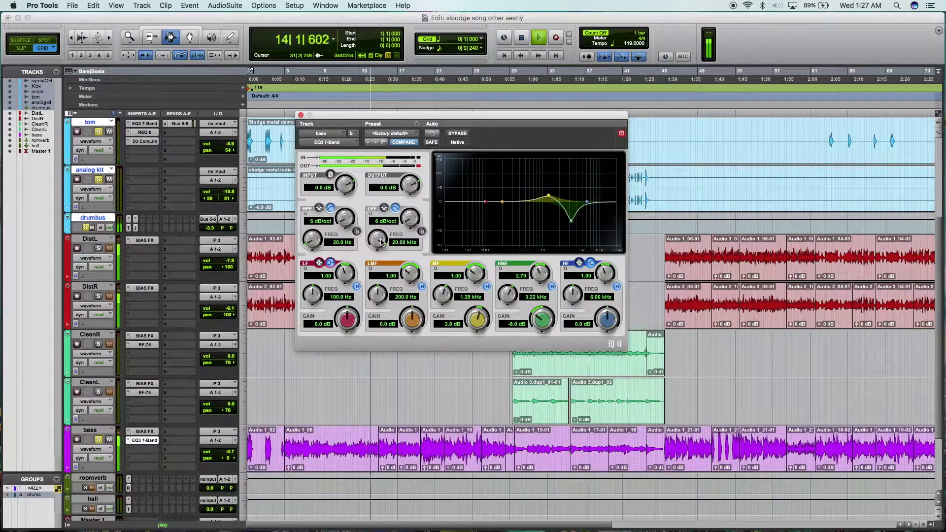
# Stop playback, high-pass the bass at 44.2 Hz with a 24 dB/oct slope, and check the kick's REQ 6 curve for comparison.
pyautogui.press('space')
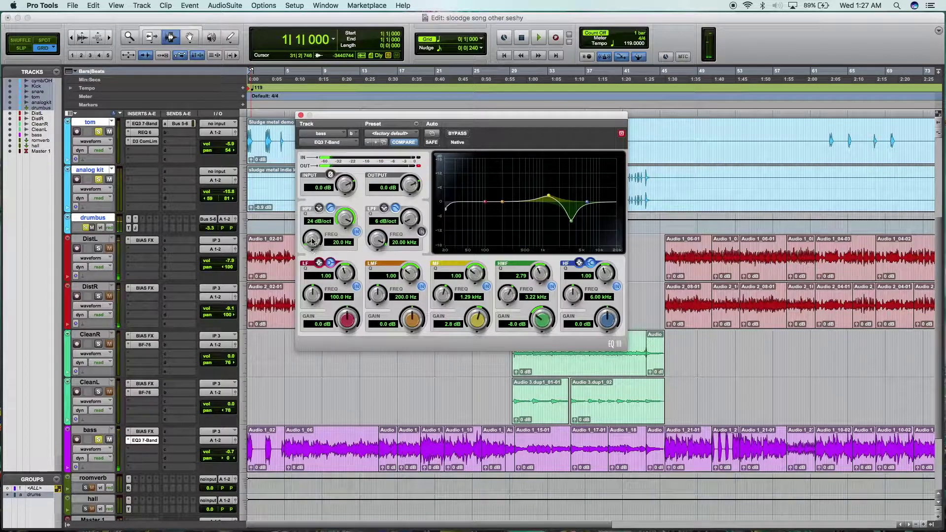
pyautogui.scroll(5, 241, 217)
pyautogui.moveTo(401, 116); pyautogui.dragTo(433, 116)
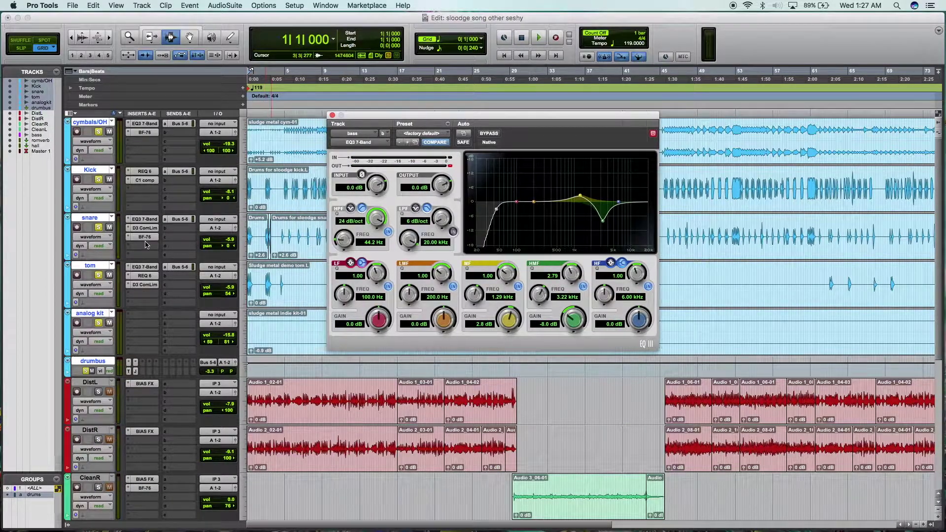
pyautogui.click(141, 172)
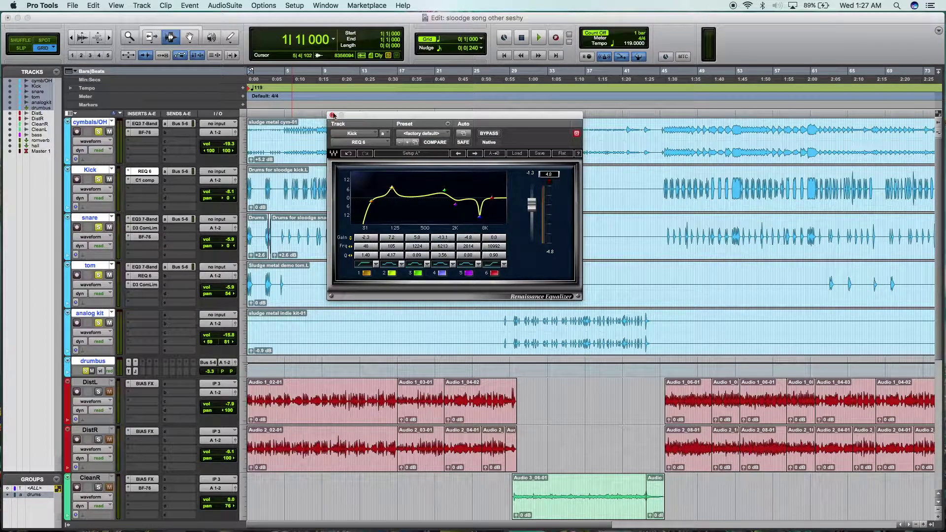
pyautogui.click(333, 115)
# Set the playback position to bar 8 and briefly play the drums with the bass.
pyautogui.click(313, 221)
pyautogui.scroll(-5, 313, 221)
pyautogui.press('space')
pyautogui.press('space')
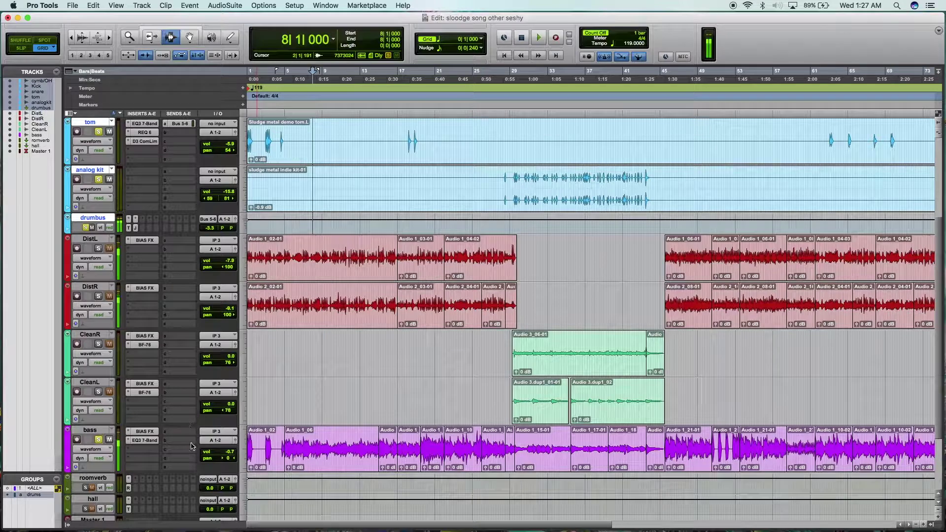
# On the bass EQ, lower the high-pass to 36.3 Hz, cut 108.1 Hz by 4.2 dB, and boost 71.2 Hz by 6.1 dB with a Q 3.55 bell.
pyautogui.click(145, 440)
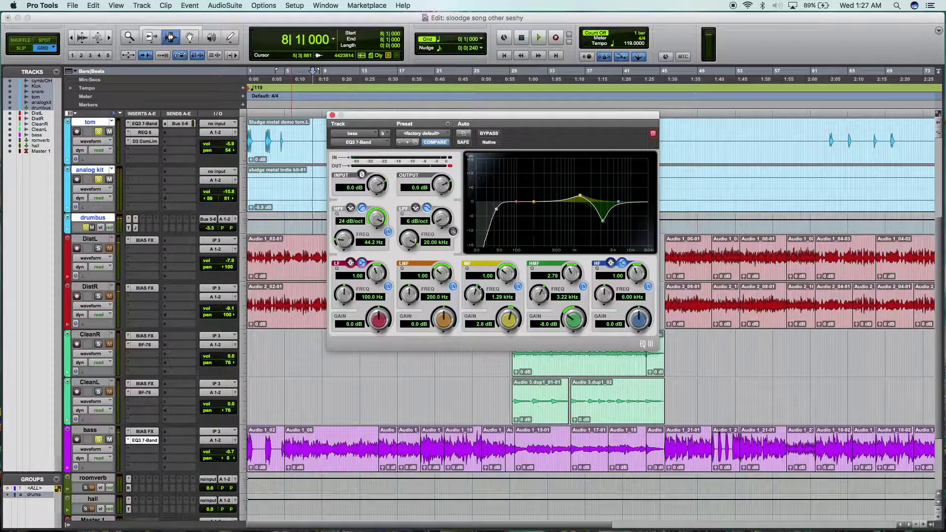
pyautogui.moveTo(537, 189); pyautogui.dragTo(523, 183)
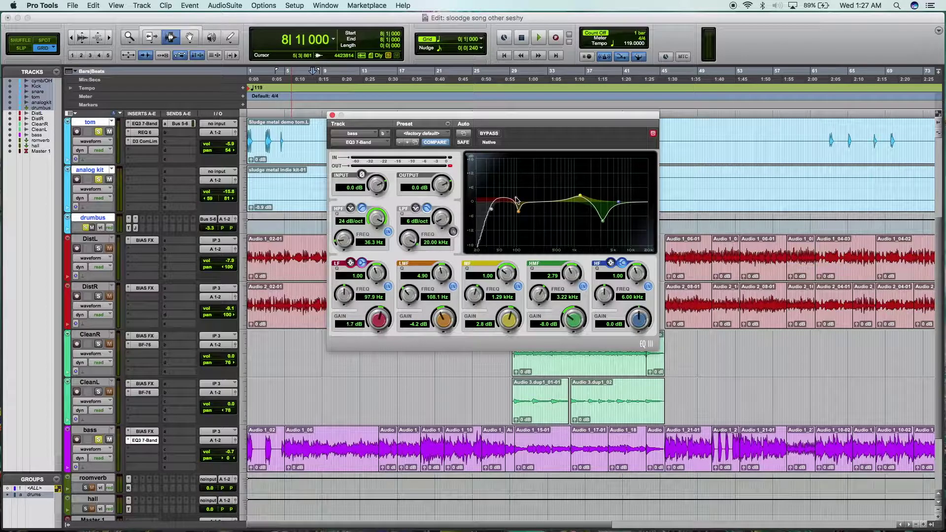
pyautogui.click(350, 264)
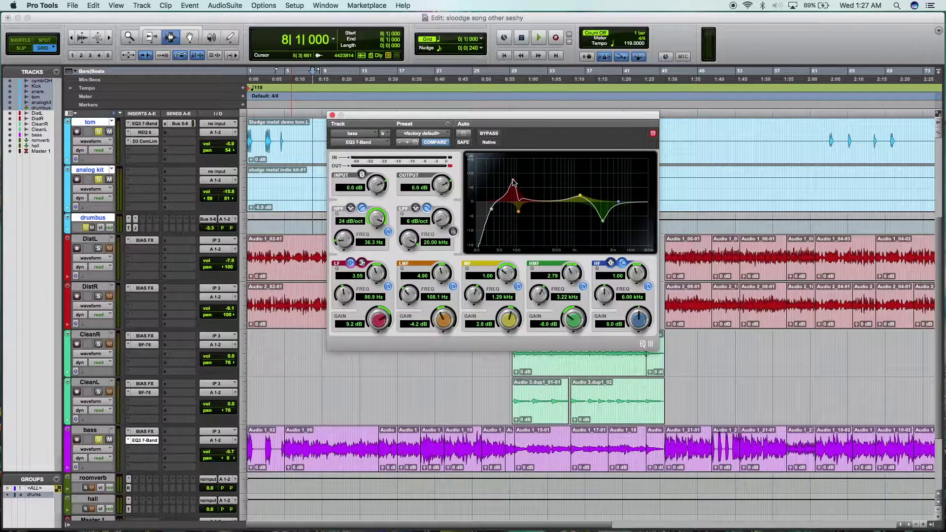
pyautogui.press('space')
pyautogui.moveTo(513, 182); pyautogui.dragTo(508, 188)
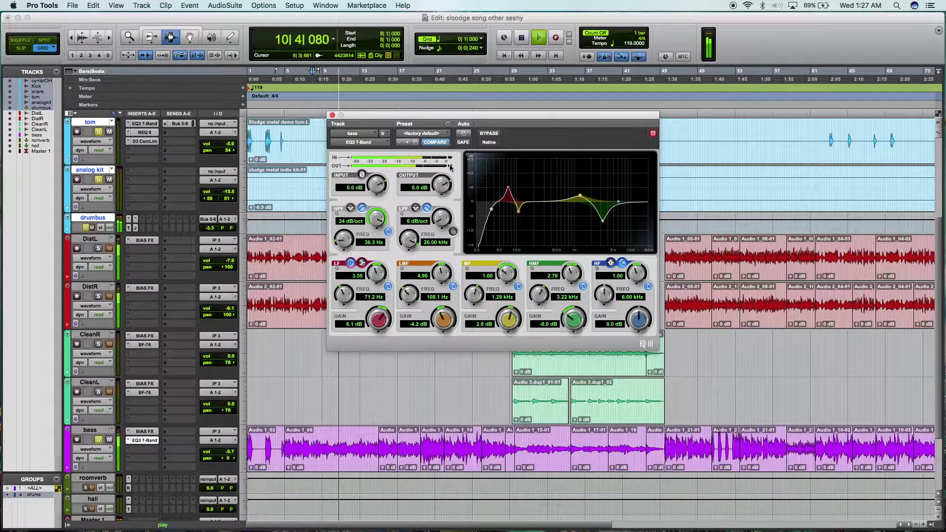
# Compare the bass with the EQ bypassed and active, cut its low-mids slightly further, and close the EQ.
pyautogui.click(493, 135)
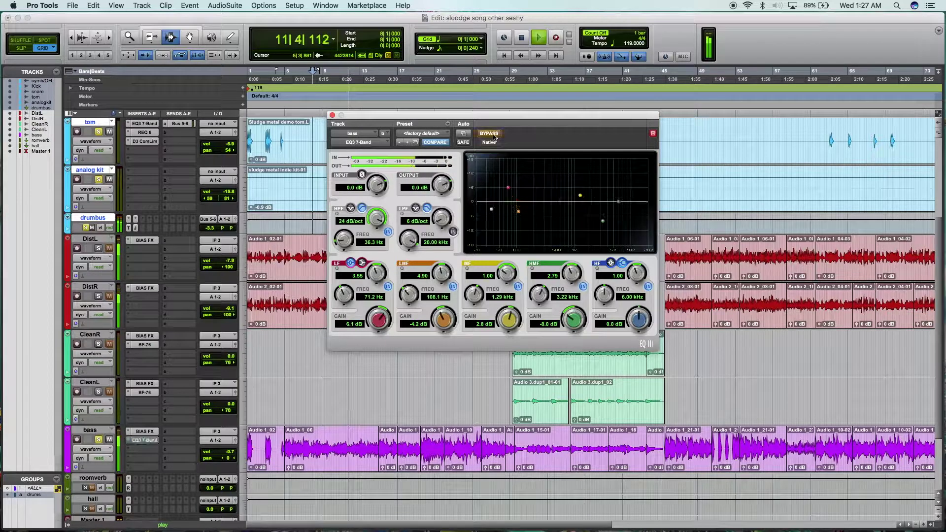
pyautogui.click(493, 135)
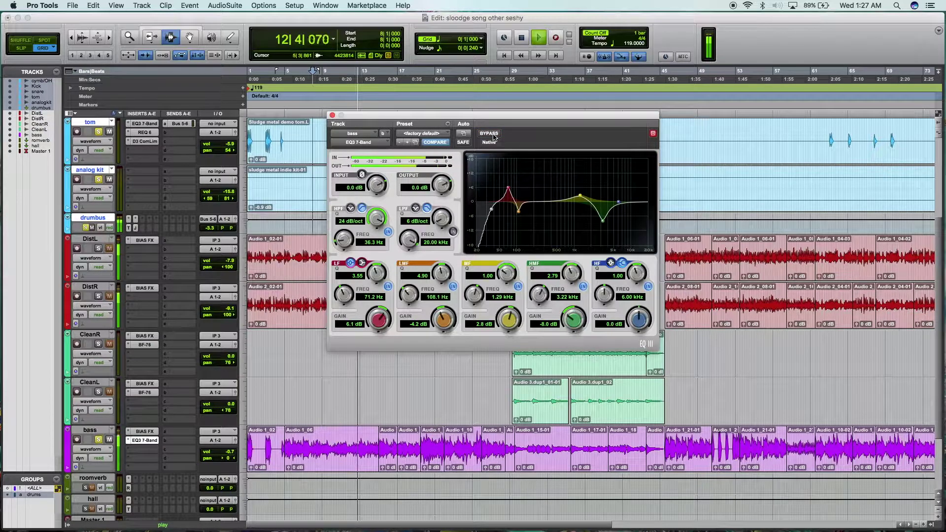
pyautogui.moveTo(519, 212); pyautogui.dragTo(519, 215)
pyautogui.press('space')
pyautogui.press('space')
pyautogui.press('space')
pyautogui.click(332, 114)
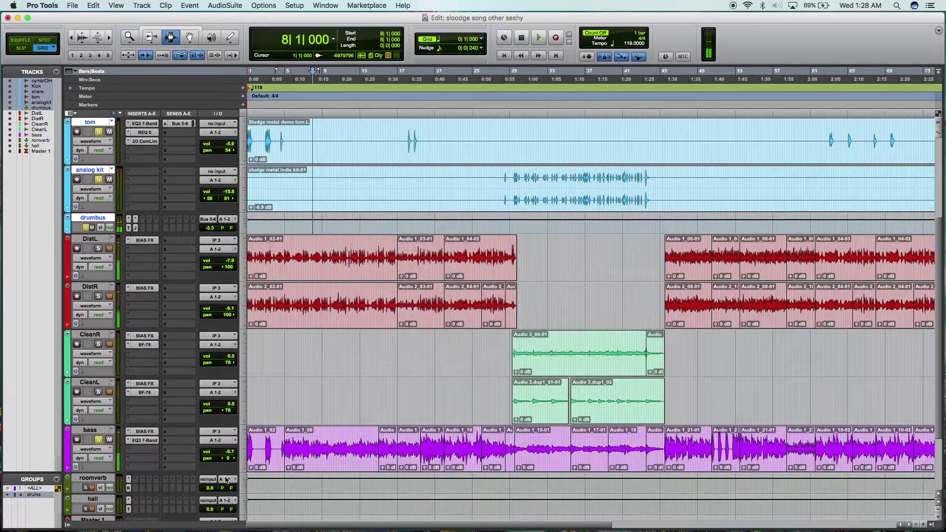
# Insert a BF-76 limiter in the bass track's third insert slot and raise its input slightly during playback.
pyautogui.click(143, 449)
pyautogui.moveTo(174, 469)
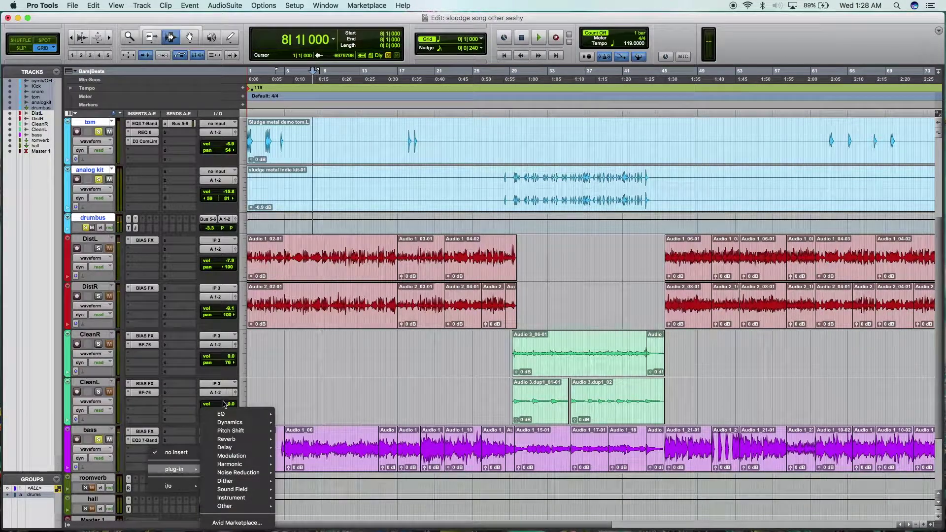
pyautogui.moveTo(220, 421)
pyautogui.click(305, 79)
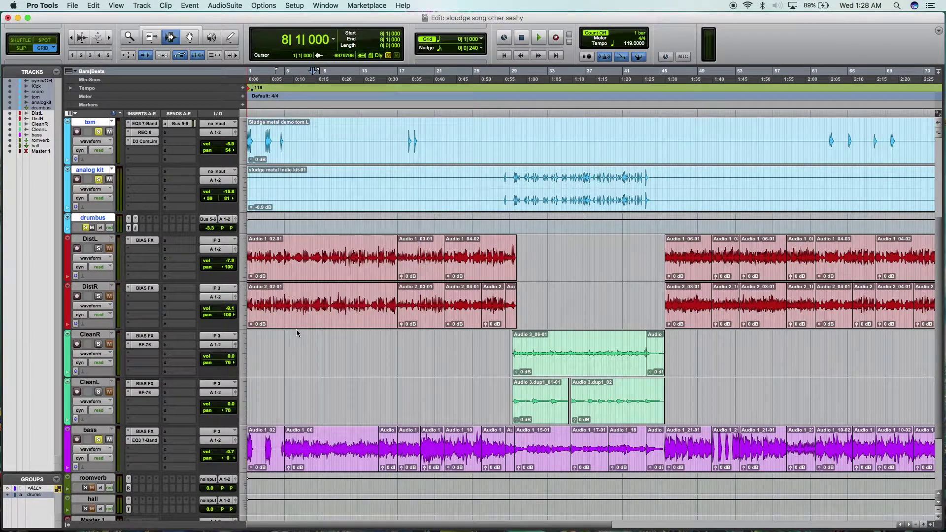
pyautogui.press('space')
pyautogui.click(466, 221)
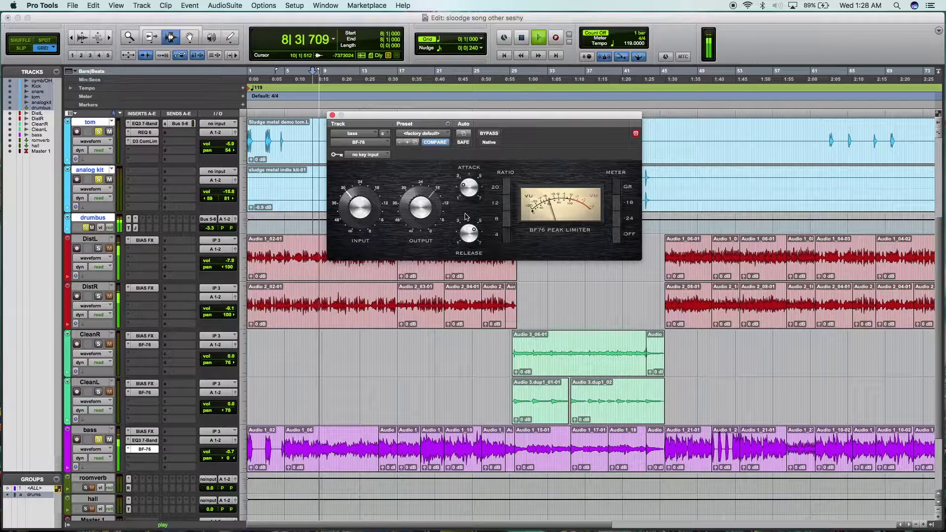
pyautogui.moveTo(364, 204); pyautogui.dragTo(365, 199)
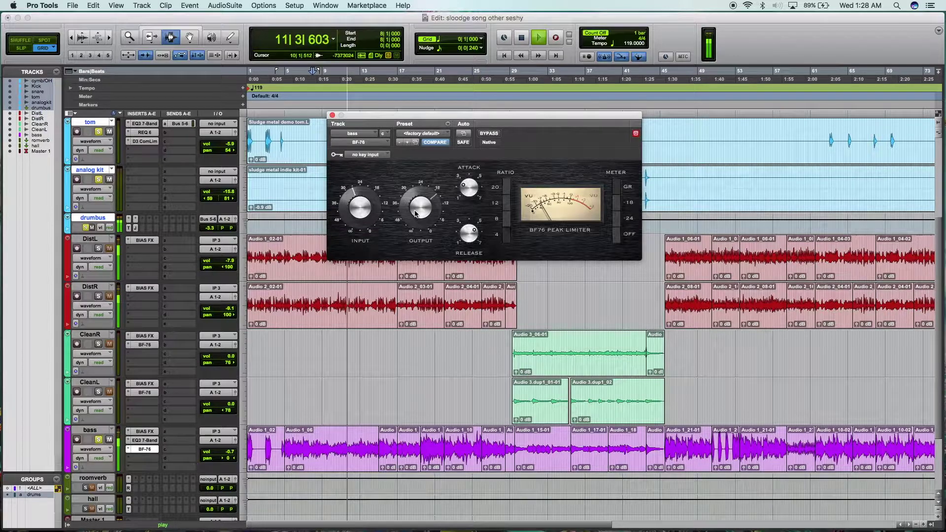
# Insert JST Clip in the bass track's fourth insert slot and adjust its clipping amount.
pyautogui.click(145, 458)
pyautogui.moveTo(176, 478)
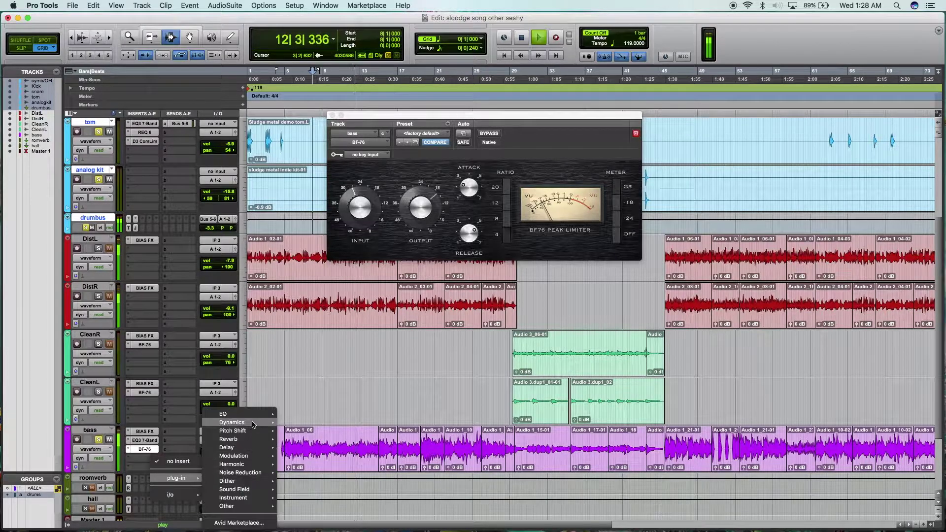
pyautogui.moveTo(255, 423)
pyautogui.click(311, 197)
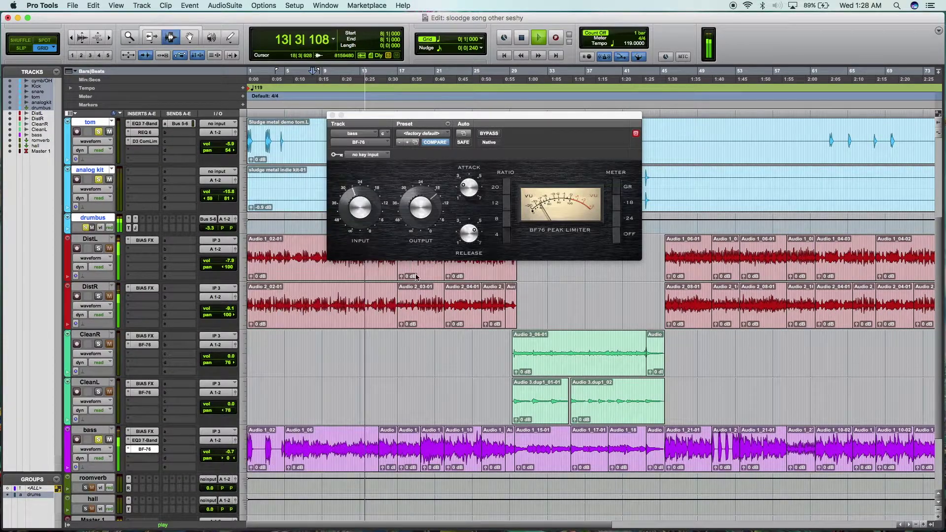
pyautogui.moveTo(443, 229); pyautogui.dragTo(468, 171)
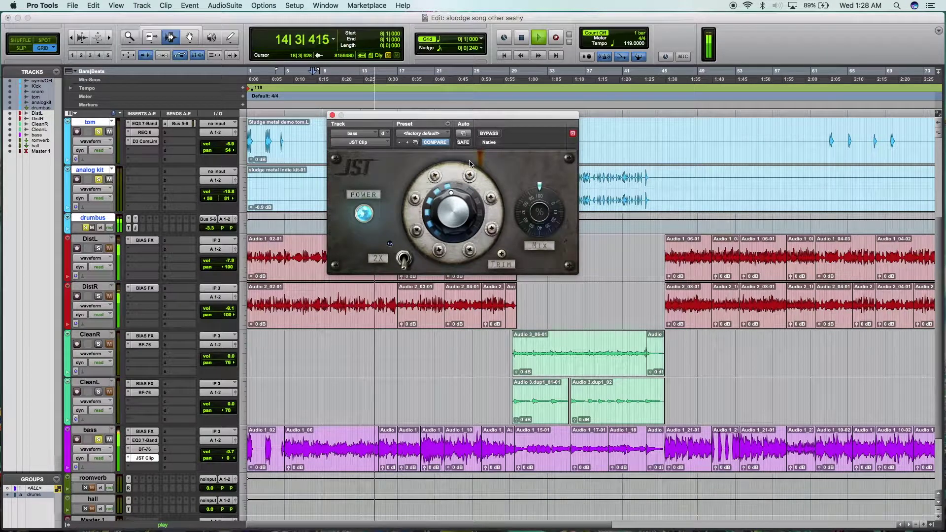
# Close the JST Clip window and lower the bass track's volume to -11.8 dB.
pyautogui.click(334, 110)
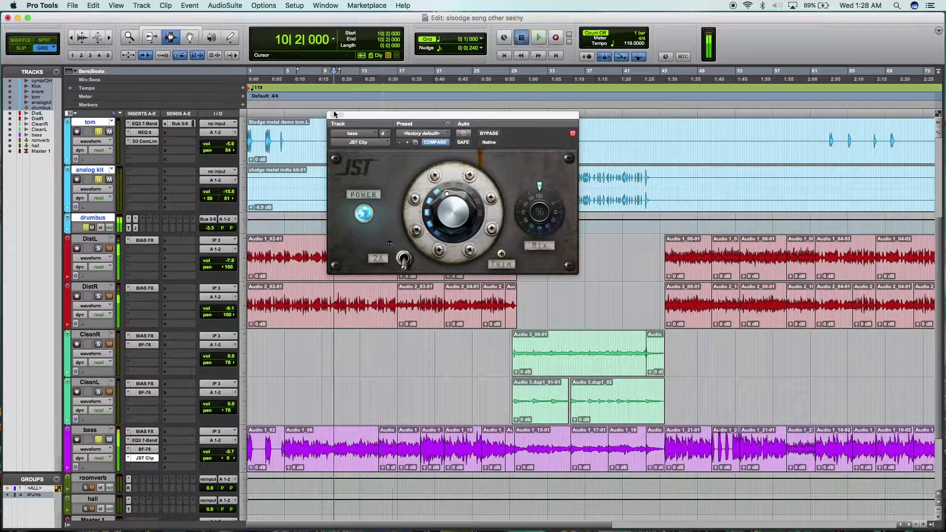
pyautogui.click(333, 115)
pyautogui.moveTo(228, 452); pyautogui.dragTo(229, 462)
# Insert JST Clip in the snare's fourth insert slot, adjust its clipping amount, and lower the snare volume slightly.
pyautogui.scroll(3, 241, 242)
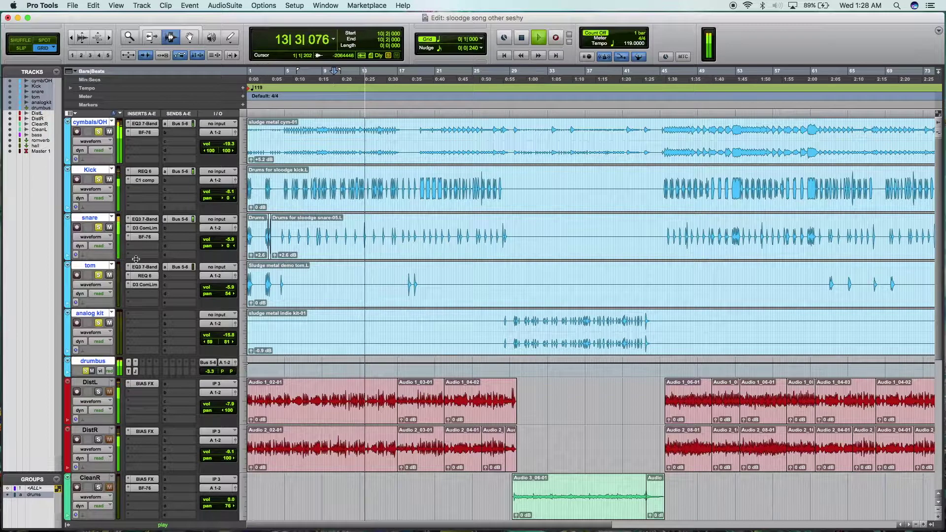
pyautogui.click(142, 243)
pyautogui.moveTo(172, 266)
pyautogui.moveTo(229, 277)
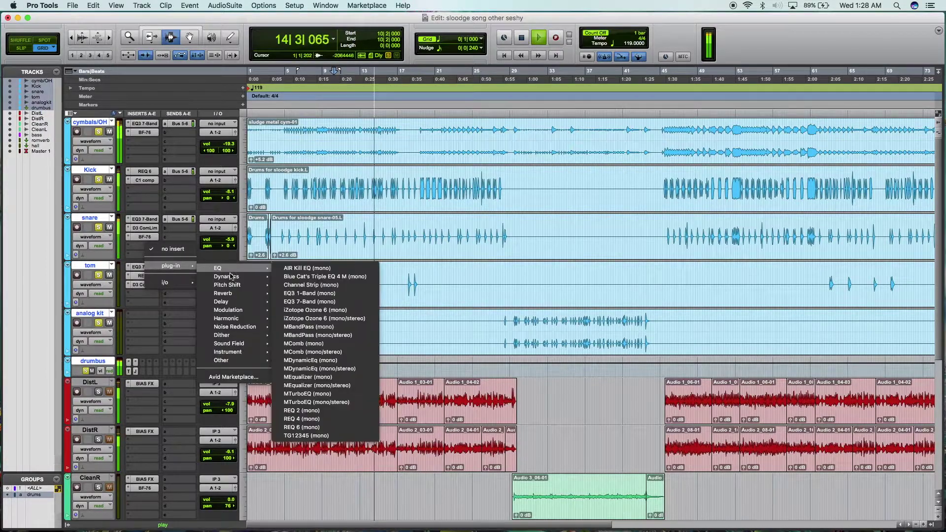
pyautogui.click(304, 196)
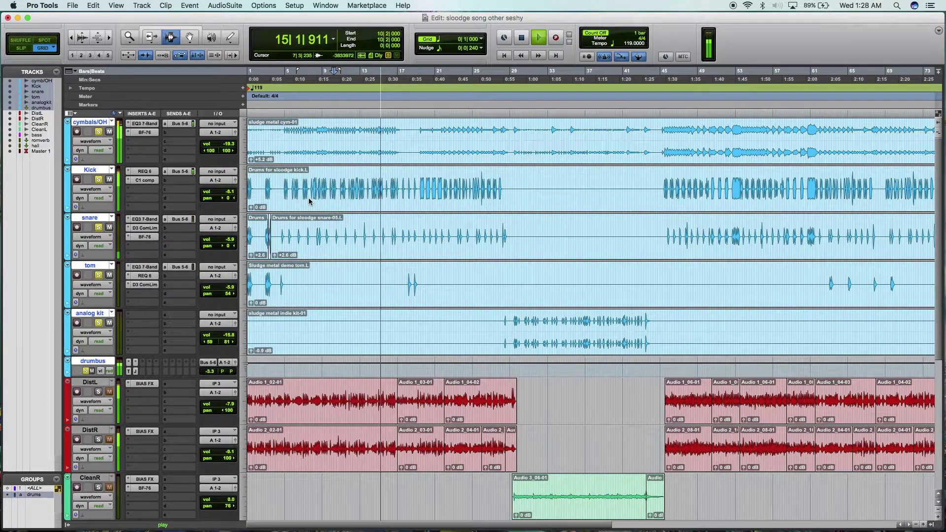
pyautogui.moveTo(456, 216); pyautogui.dragTo(475, 167)
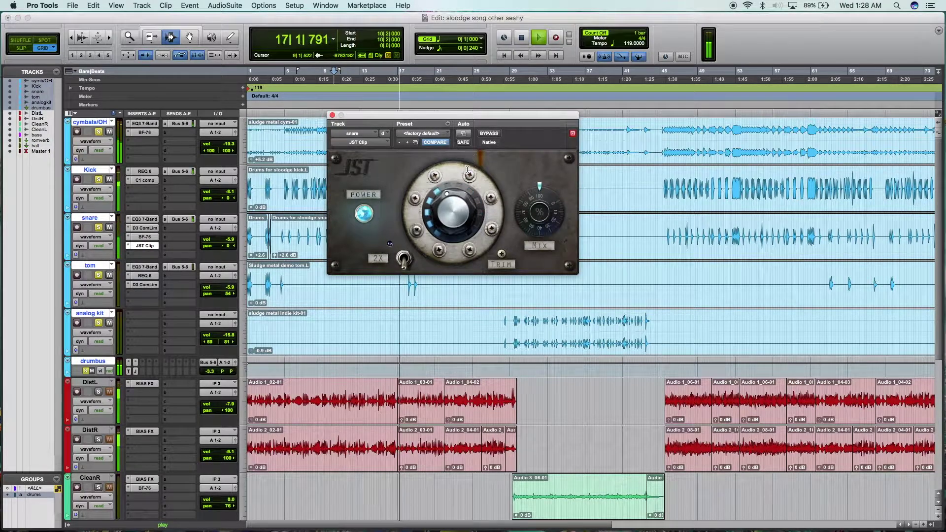
pyautogui.click(332, 115)
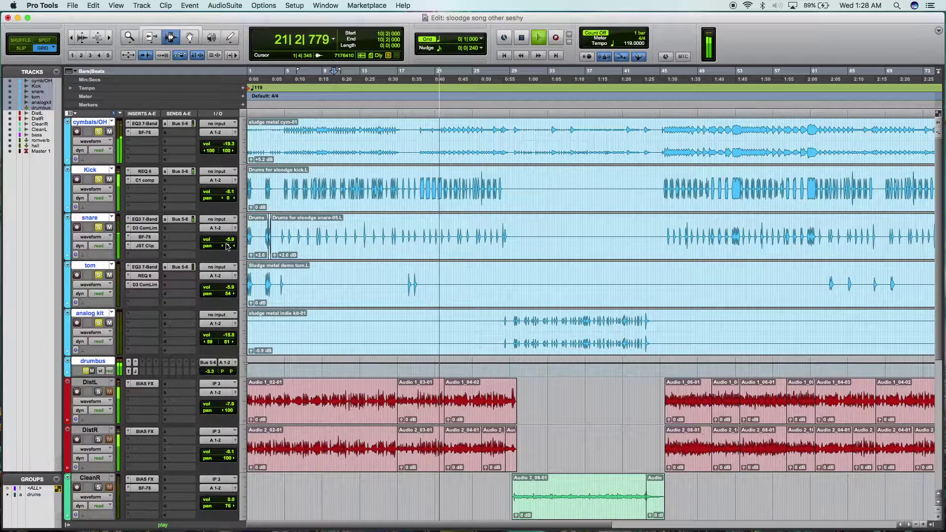
pyautogui.moveTo(227, 239); pyautogui.dragTo(228, 241)
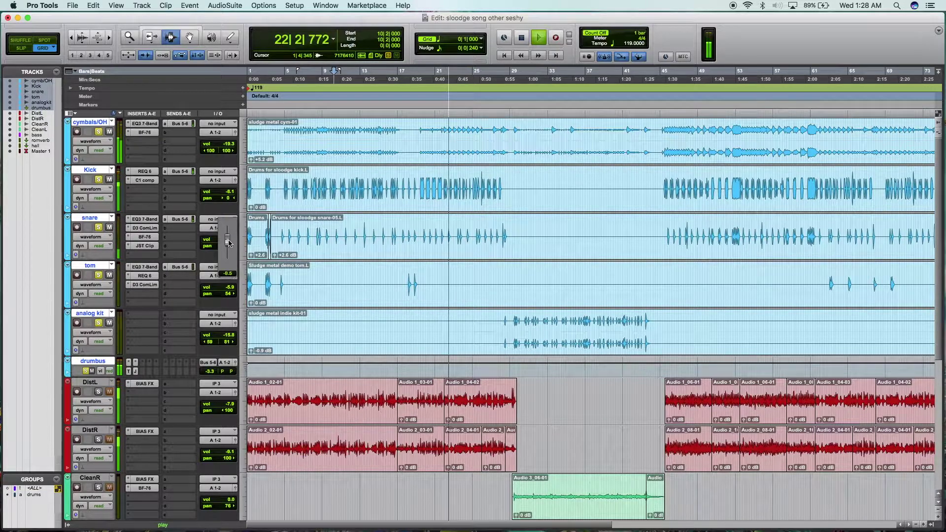
pyautogui.press('space')
# Insert Channel Strip in DistL's second insert slot and play the soloed guitar from bar 4.
pyautogui.scroll(-3, 281, 350)
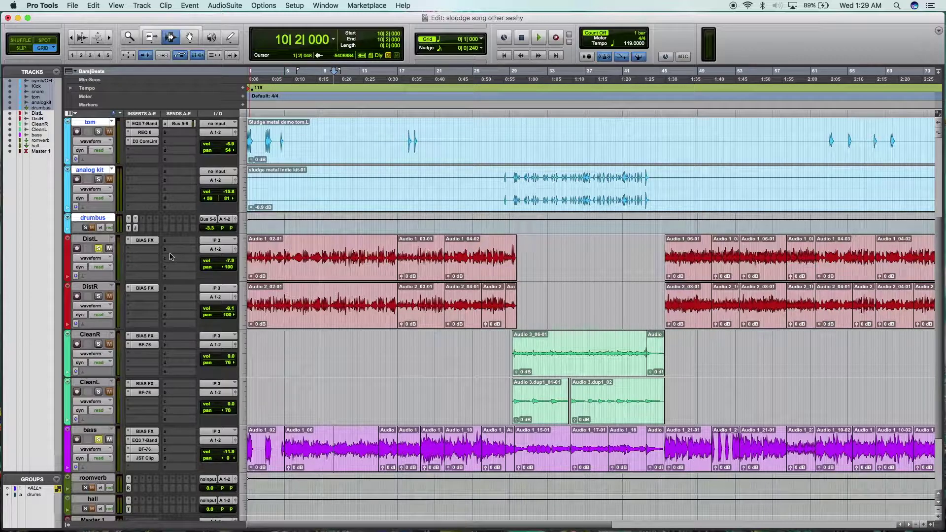
pyautogui.click(148, 250)
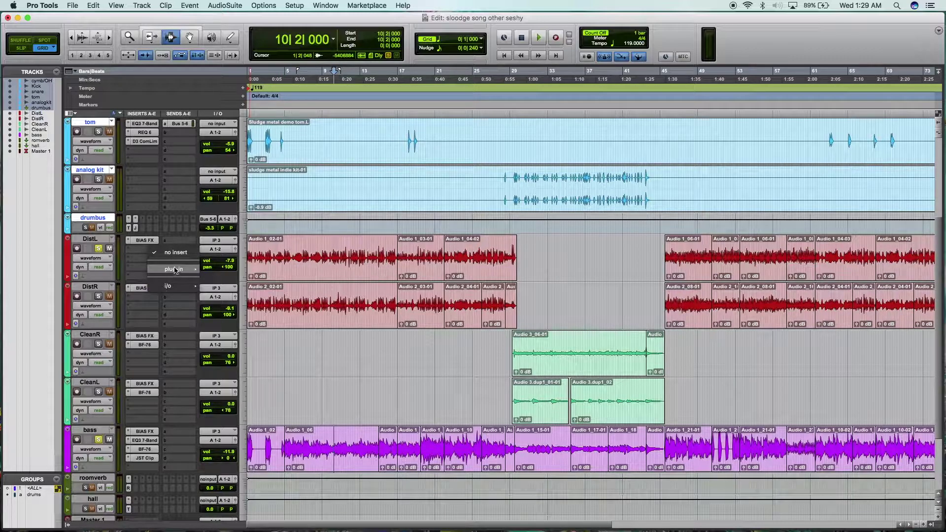
pyautogui.moveTo(175, 269)
pyautogui.moveTo(223, 272)
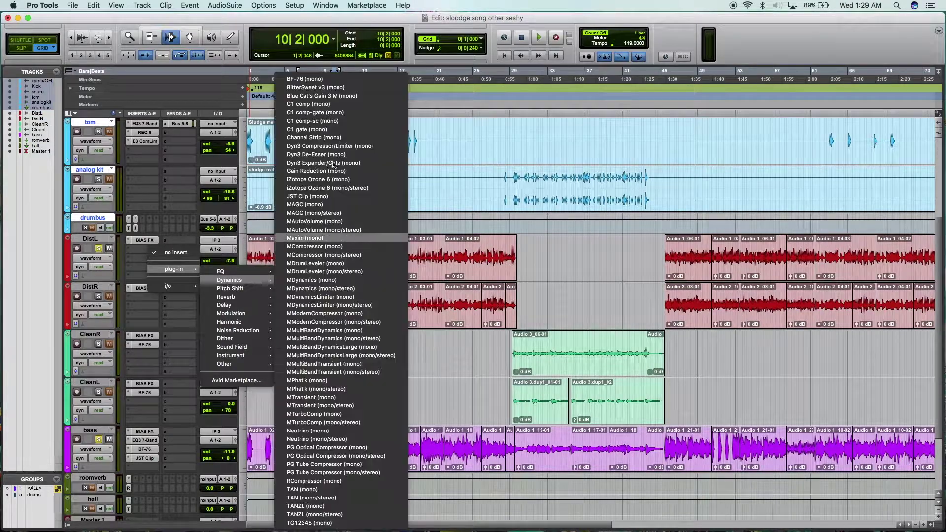
pyautogui.click(321, 140)
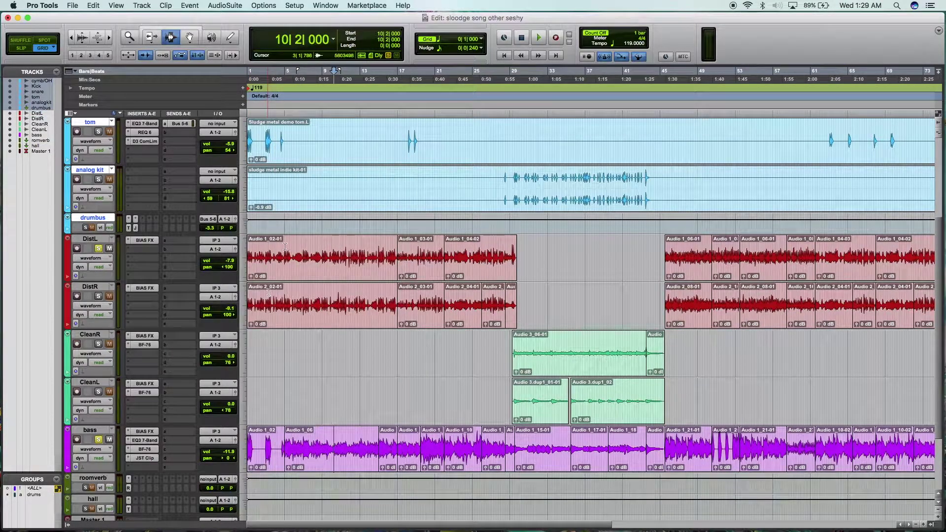
pyautogui.click(276, 256)
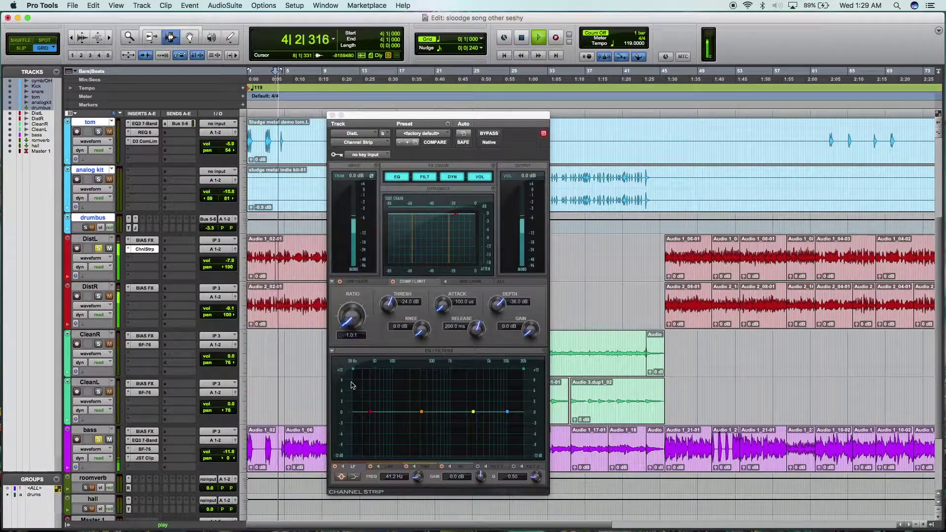
# High-pass the DistL guitar at 12 dB/oct and boost its low-mids slightly around 170 Hz with Q 4.91.
pyautogui.moveTo(353, 369); pyautogui.dragTo(434, 373)
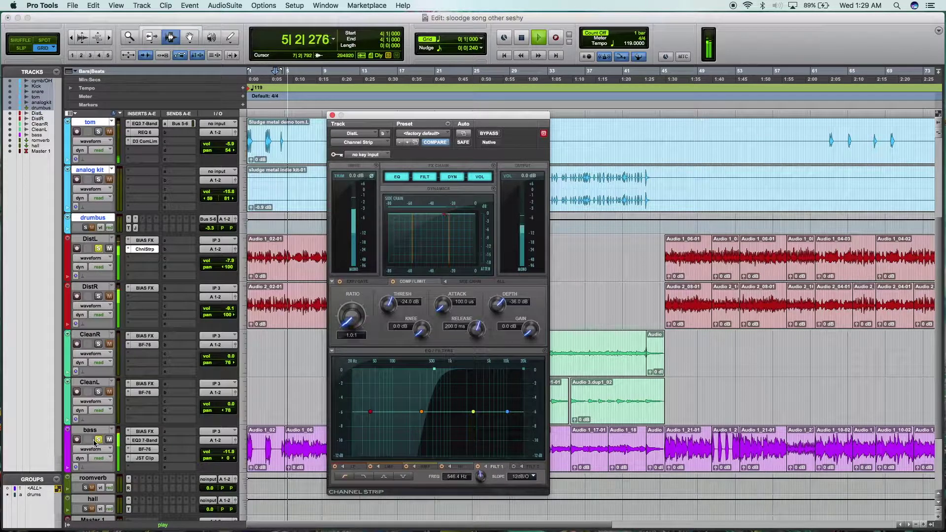
pyautogui.moveTo(434, 373); pyautogui.dragTo(390, 370)
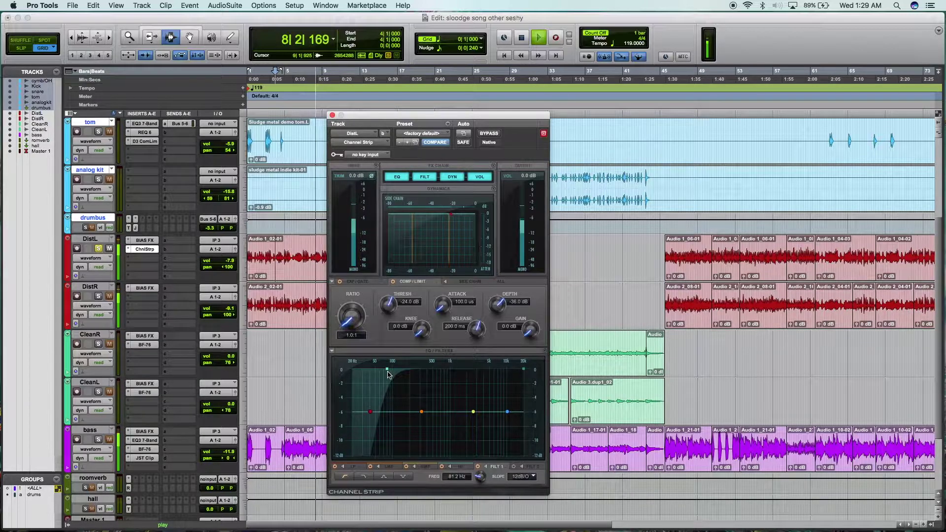
pyautogui.moveTo(424, 411); pyautogui.dragTo(410, 390)
pyautogui.moveTo(538, 480); pyautogui.dragTo(538, 463)
pyautogui.moveTo(410, 391)
pyautogui.mouseDown()
pyautogui.moveTo(449, 342)
pyautogui.moveTo(417, 372)
pyautogui.moveTo(394, 369)
pyautogui.moveTo(400, 399)
pyautogui.mouseUp()
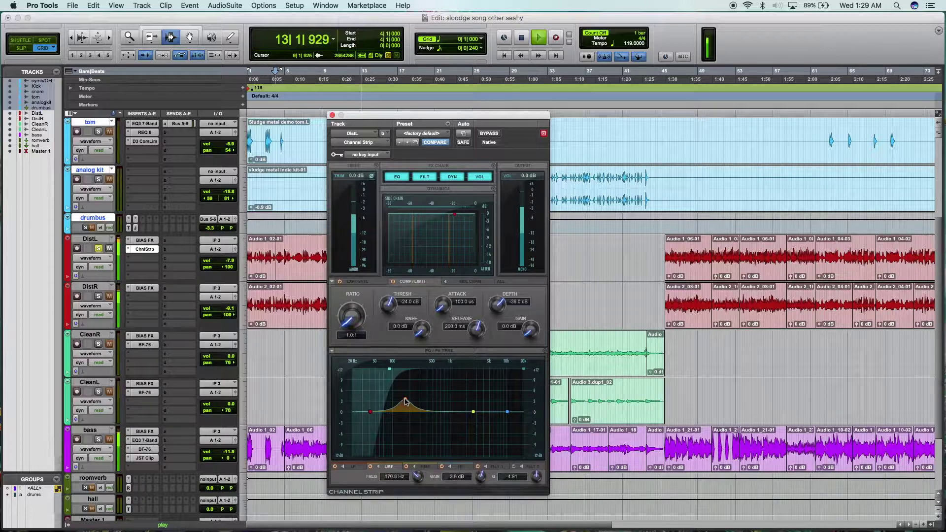
# Sweep DistL's high-mids with a narrow boost, and cut them 1.2 dB at 4.5 kHz with Q 19.87.
pyautogui.moveTo(474, 411); pyautogui.dragTo(438, 383)
pyautogui.moveTo(547, 471); pyautogui.dragTo(547, 459)
pyautogui.moveTo(438, 384); pyautogui.dragTo(493, 357)
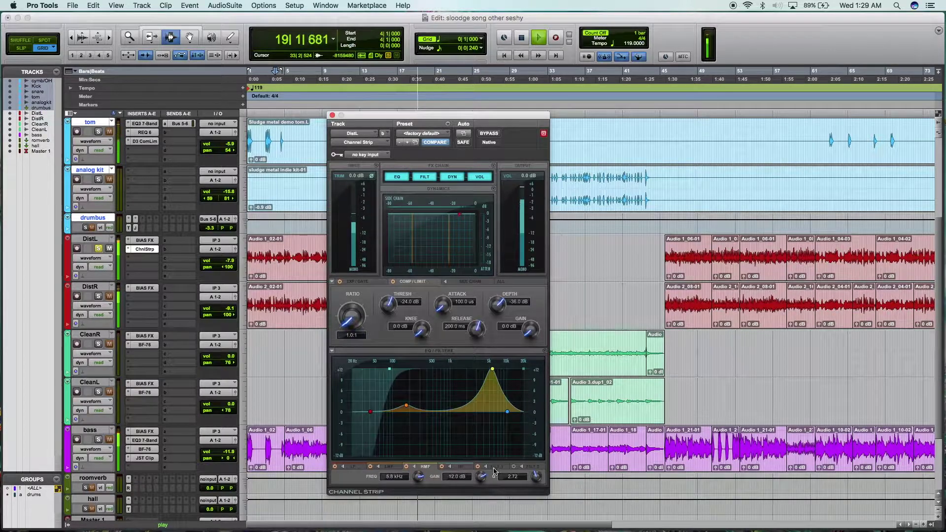
pyautogui.moveTo(481, 478); pyautogui.dragTo(471, 504)
pyautogui.moveTo(536, 481); pyautogui.dragTo(544, 463)
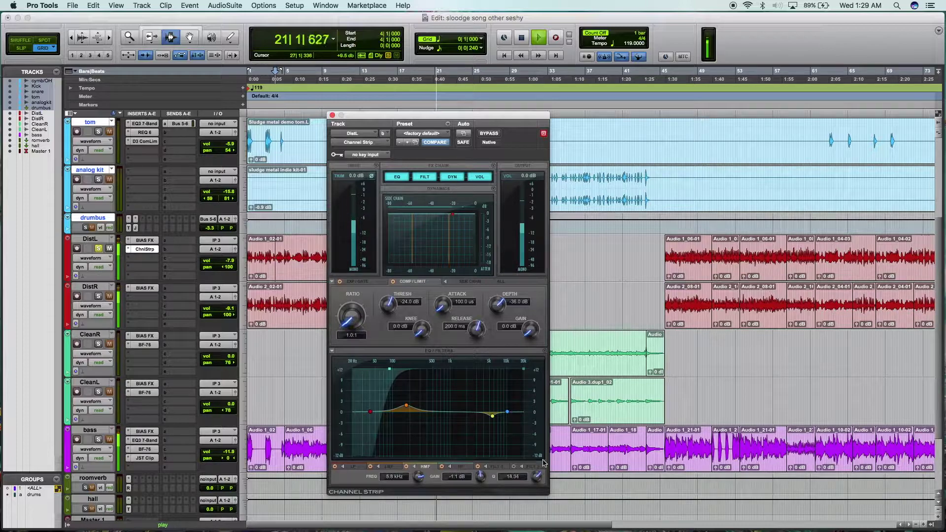
pyautogui.moveTo(491, 416); pyautogui.dragTo(486, 355)
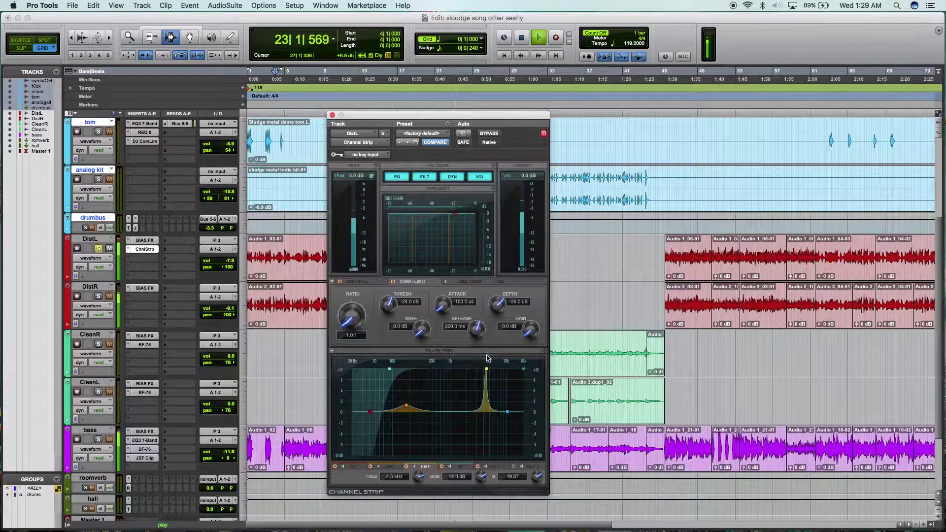
pyautogui.moveTo(482, 478); pyautogui.dragTo(475, 510)
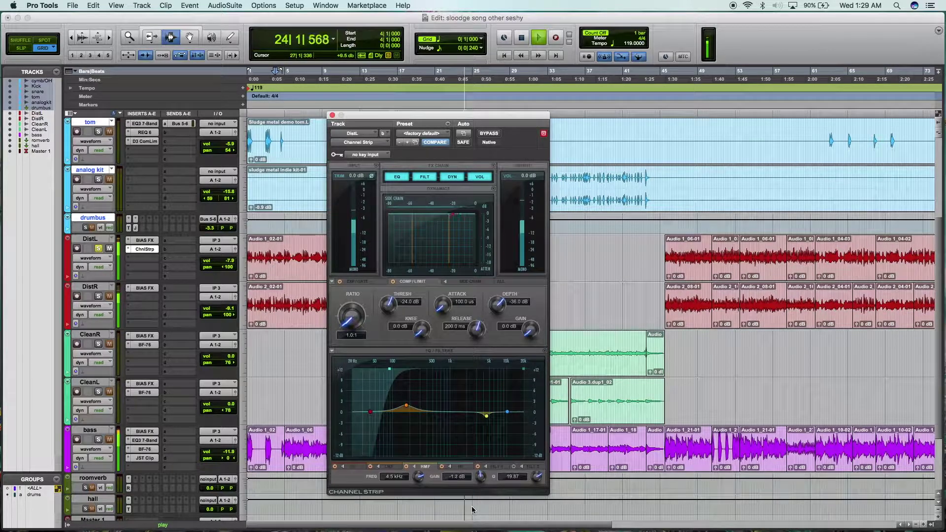
# Low-pass DistL at 15.4 kHz with a 12 dB/oct slope, restart playback, and set the compressor ratio to 1.1:1.
pyautogui.click(513, 466)
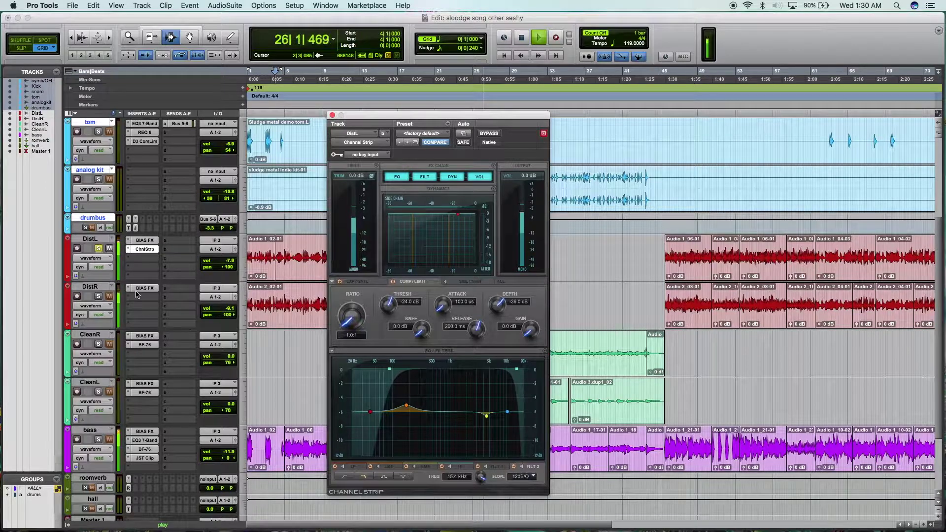
pyautogui.press('space')
pyautogui.press('space')
pyautogui.moveTo(356, 316); pyautogui.dragTo(355, 316)
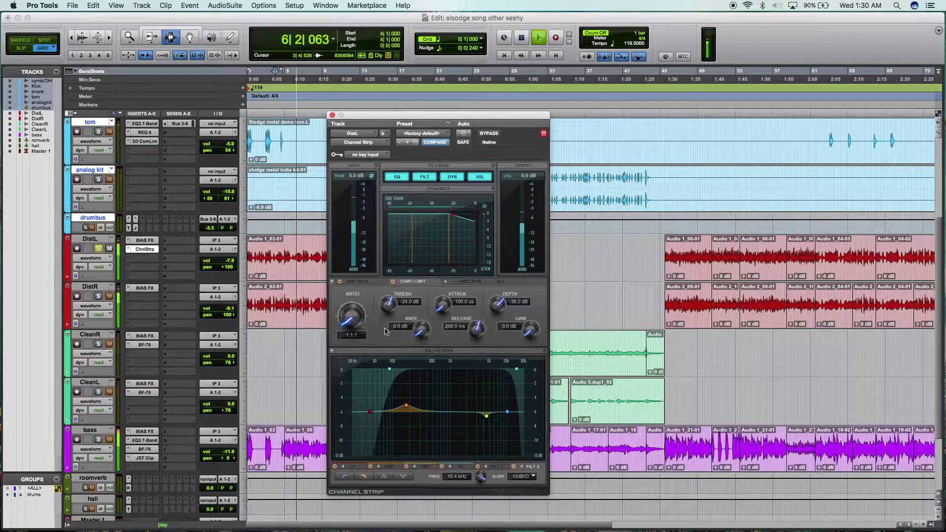
# Set DistL's compressor ratio to 1.3:1, attack to 20.4 ms, threshold to -22.0 dB, and gain to 1.2 dB.
pyautogui.moveTo(353, 325); pyautogui.dragTo(352, 321)
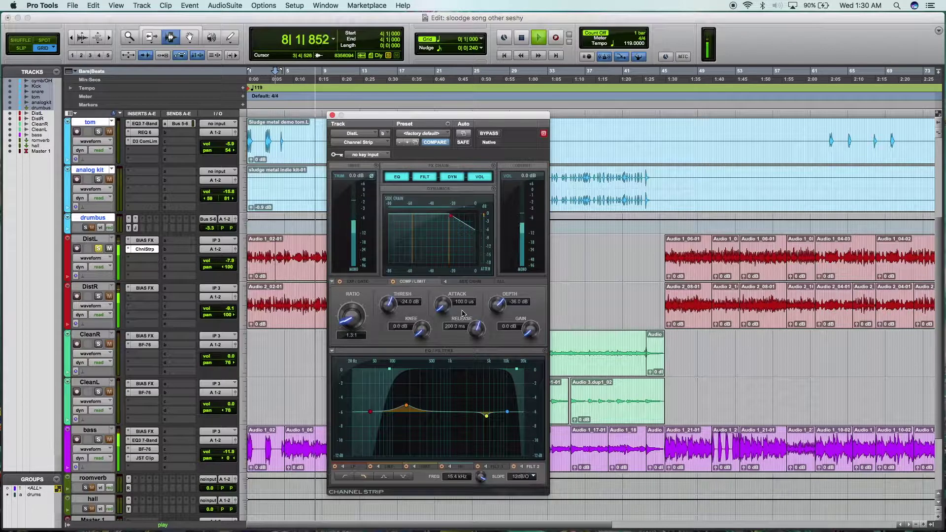
pyautogui.moveTo(443, 309); pyautogui.dragTo(450, 268)
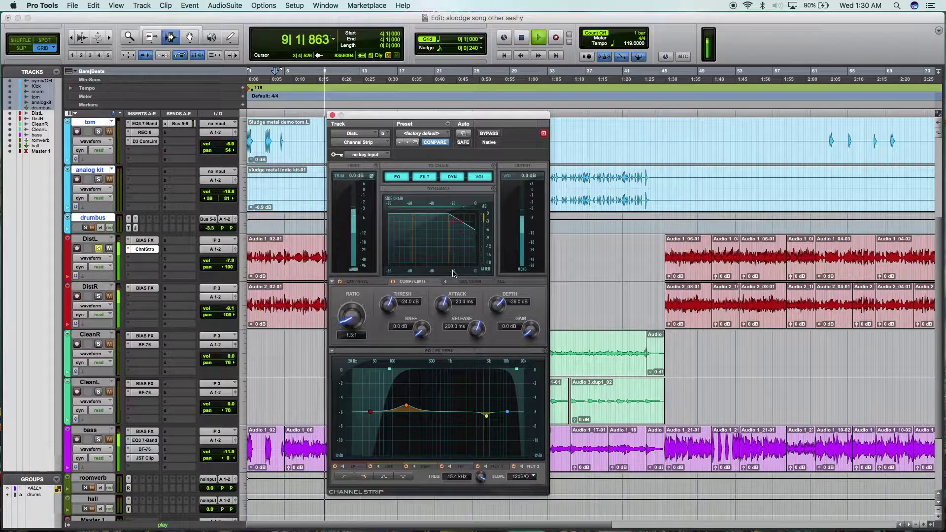
pyautogui.moveTo(396, 309); pyautogui.dragTo(395, 305)
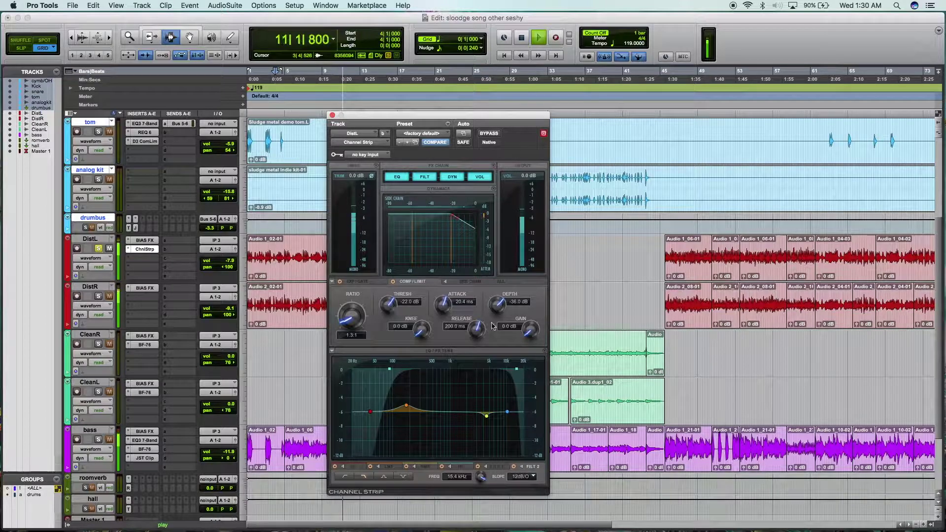
pyautogui.moveTo(532, 330); pyautogui.dragTo(533, 327)
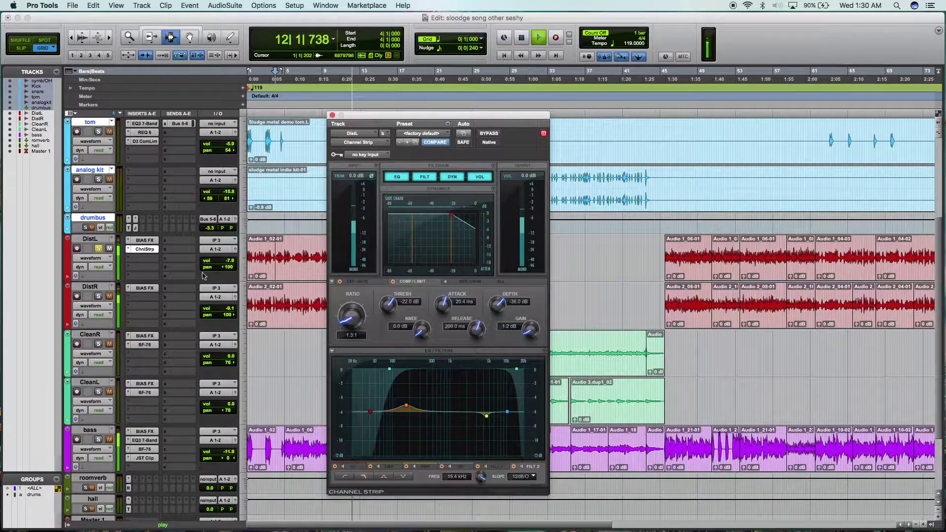
# Copy DistL's Channel Strip insert to DistR's second slot and solo DistR alongside DistL.
pyautogui.click(145, 300)
pyautogui.moveTo(145, 300); pyautogui.dragTo(144, 299)
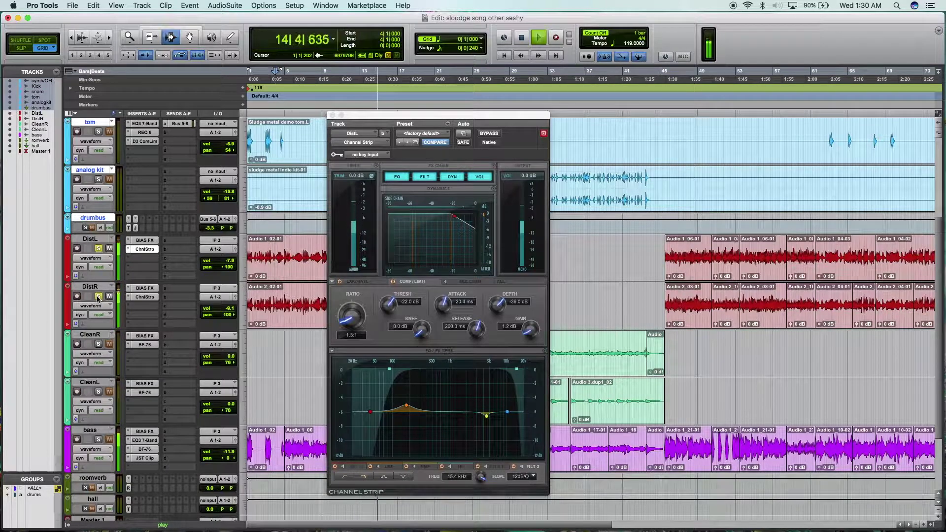
pyautogui.click(98, 297)
pyautogui.press('space')
pyautogui.click(332, 115)
# Play the soloed distorted guitars from bar 7 and raise DistR's volume to -7.2 dB.
pyautogui.click(324, 232)
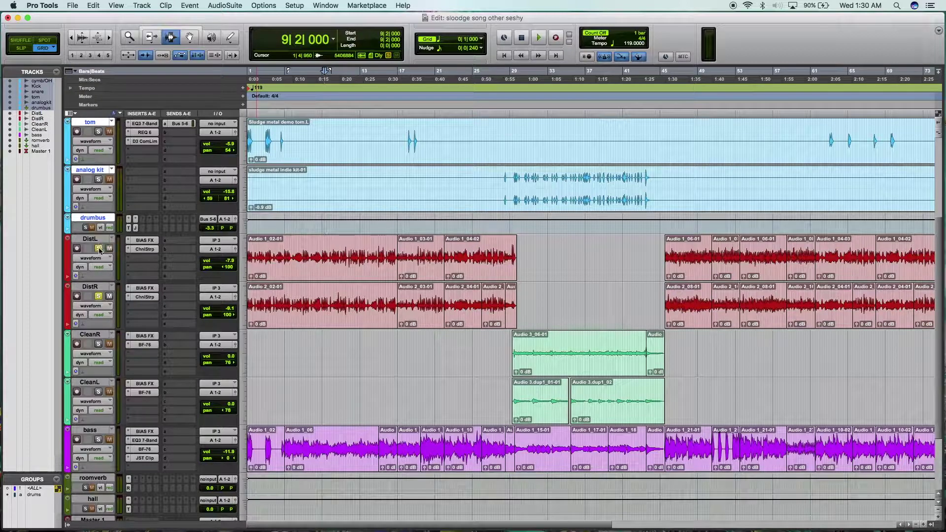
pyautogui.click(306, 266)
pyautogui.press('space')
pyautogui.click(229, 310)
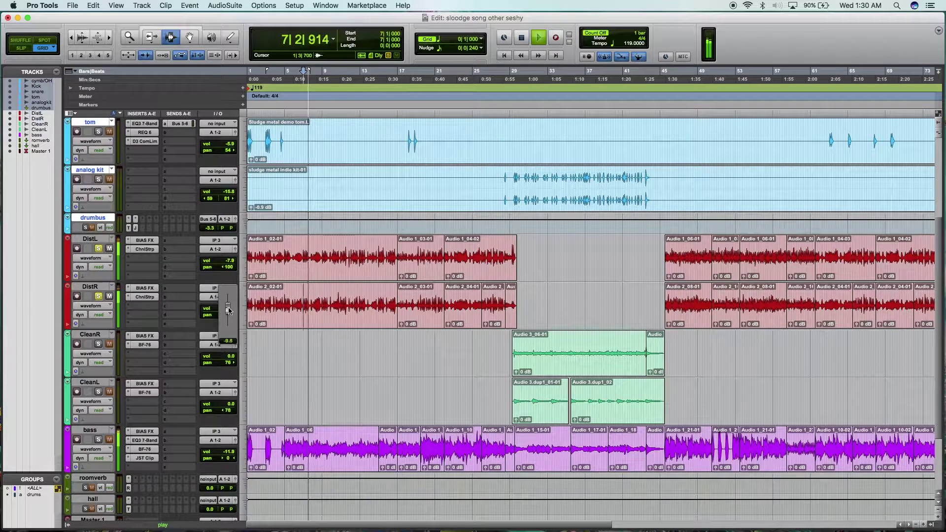
pyautogui.moveTo(228, 310); pyautogui.dragTo(228, 306)
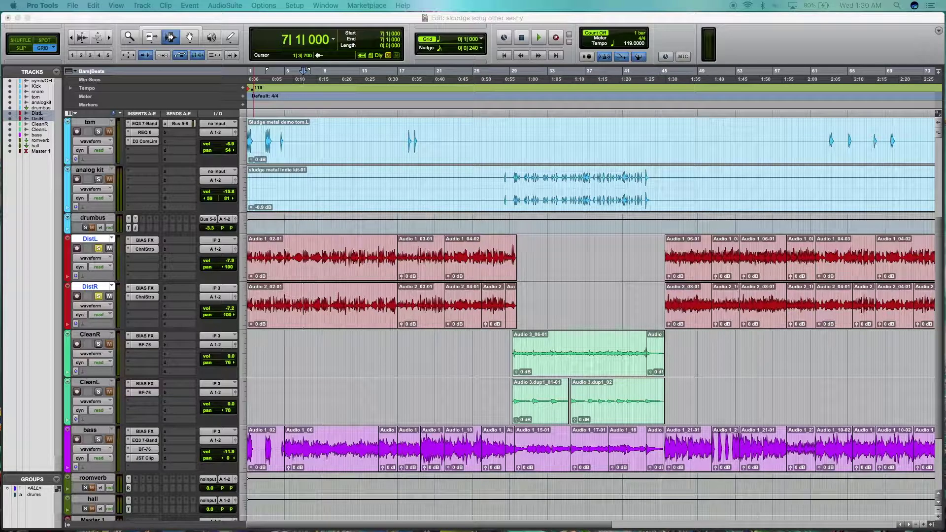
# Group DistL and DistR as rthmguit and take both distorted guitars out of solo.
pyautogui.press('Return')
pyautogui.press('space')
pyautogui.press('space')
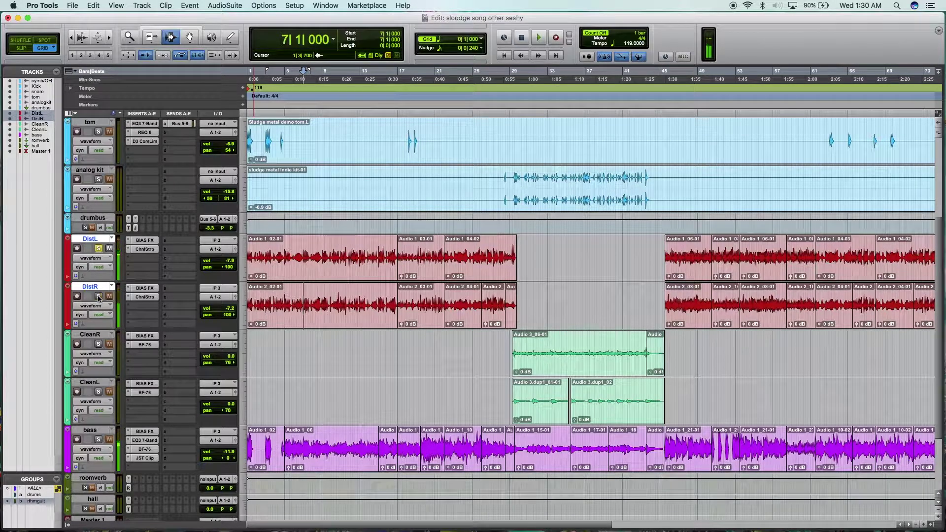
pyautogui.click(98, 249)
# Raise the bass track's volume and balance the grouped guitars at -7.2 dB on DistL and -6.5 dB on DistR.
pyautogui.moveTo(230, 309); pyautogui.dragTo(234, 284)
pyautogui.press('space')
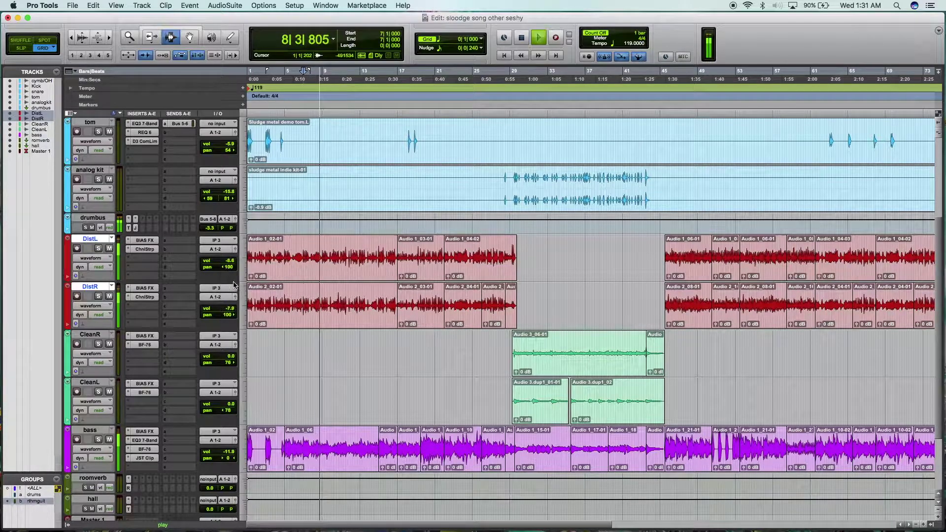
pyautogui.click(227, 452)
pyautogui.moveTo(228, 452); pyautogui.dragTo(228, 438)
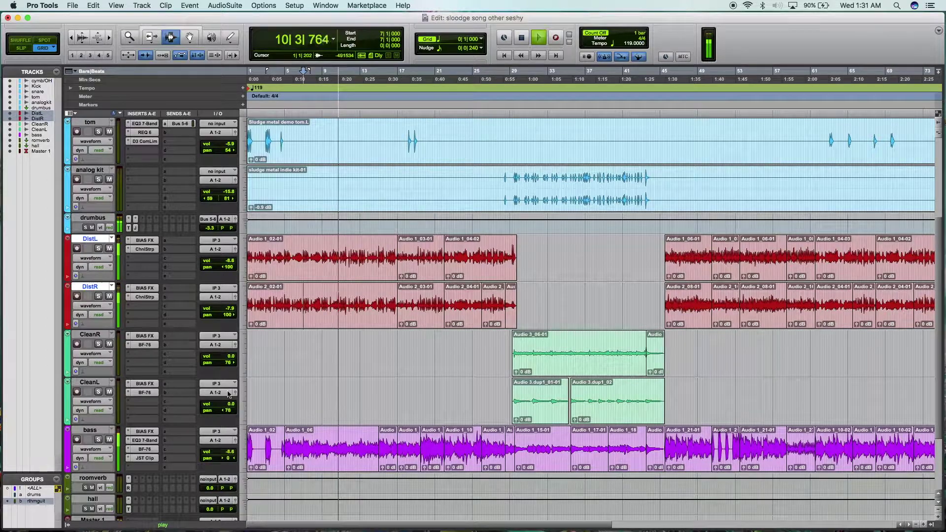
pyautogui.click(228, 309)
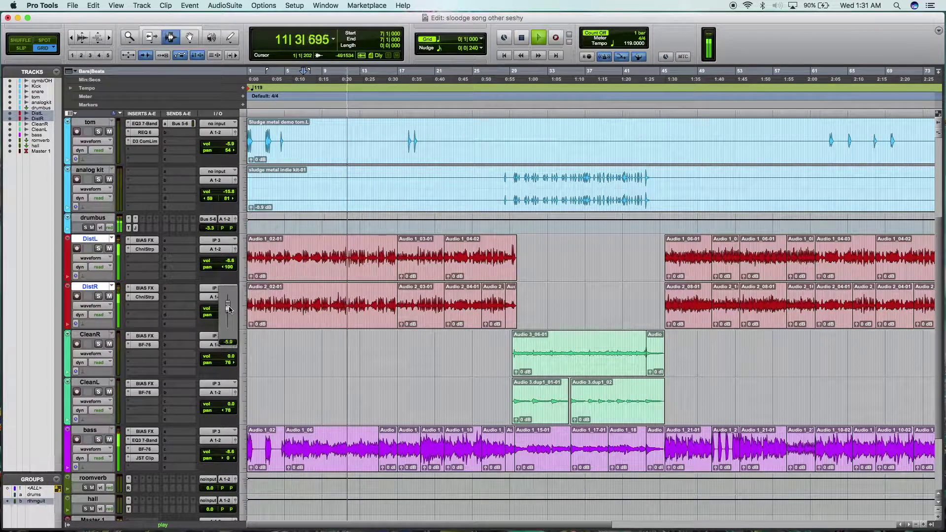
pyautogui.moveTo(228, 309); pyautogui.dragTo(228, 311)
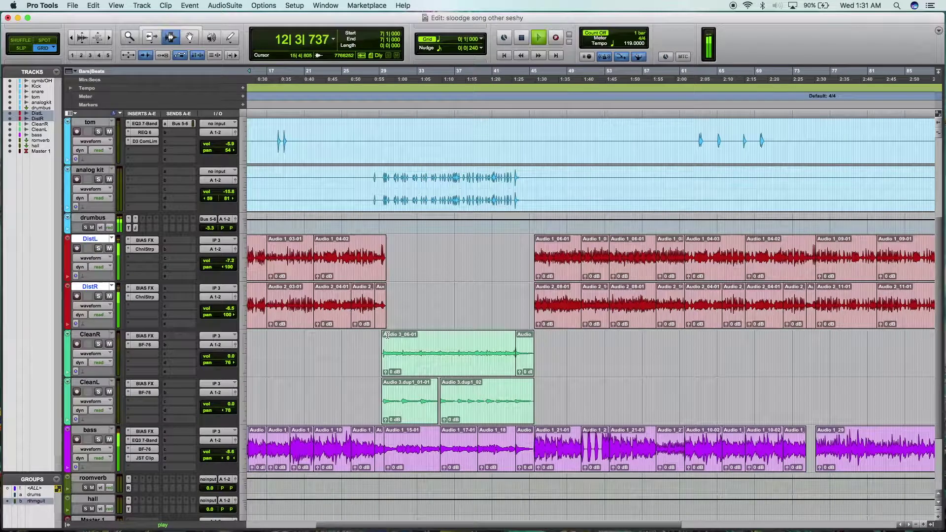
# Play the full mix from bar 27, just ahead of the clean guitar section.
pyautogui.scroll(2, 409, 332)
pyautogui.press('space')
pyautogui.click(422, 390)
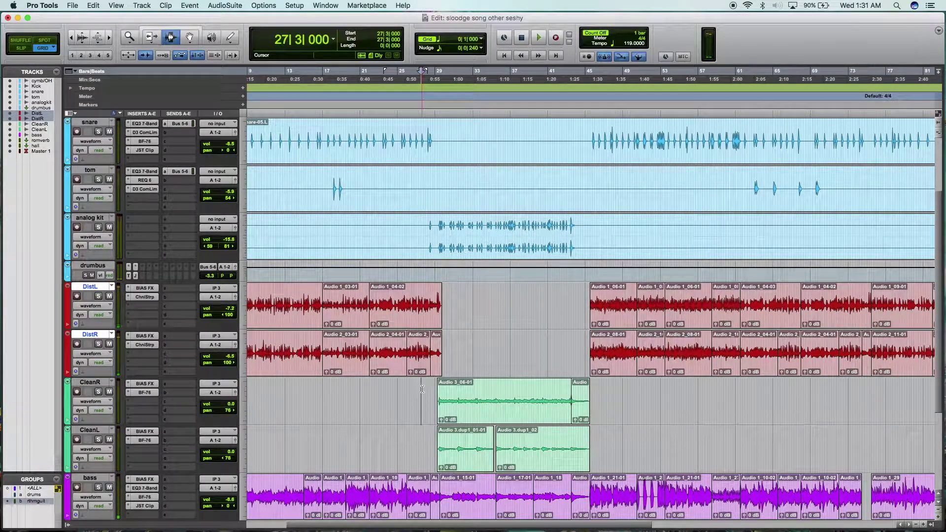
pyautogui.hscroll(-2, 397, 244)
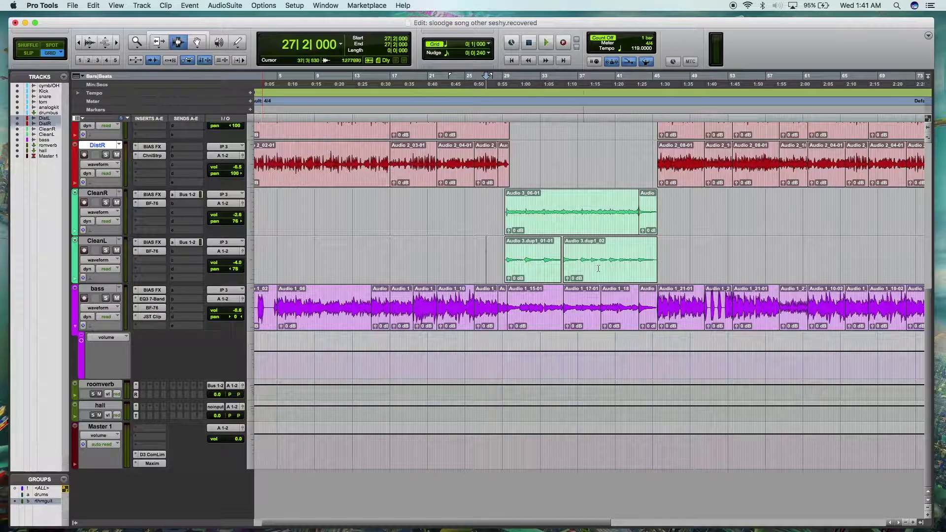
pyautogui.press('space')
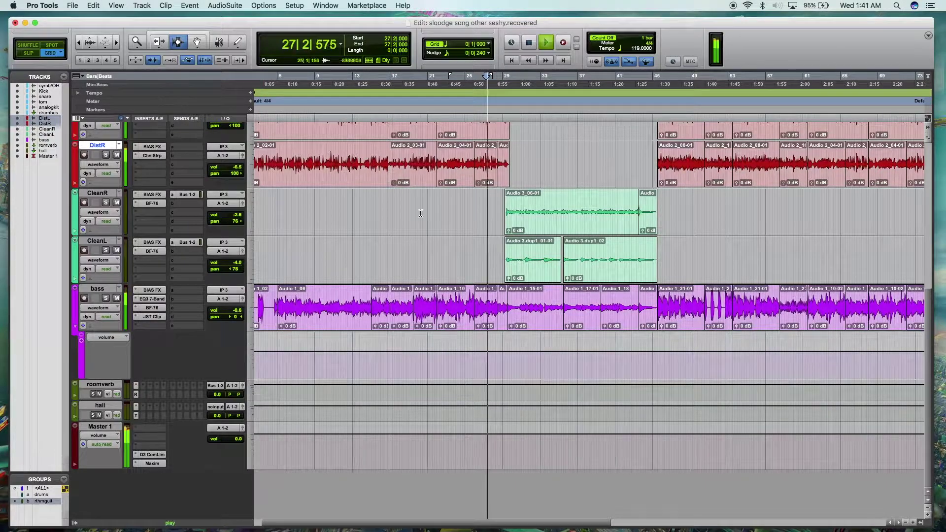
# Lower the bass track's volume automation to -12.9 dB across the clips under the clean guitar section.
pyautogui.click(211, 40)
pyautogui.click(208, 37)
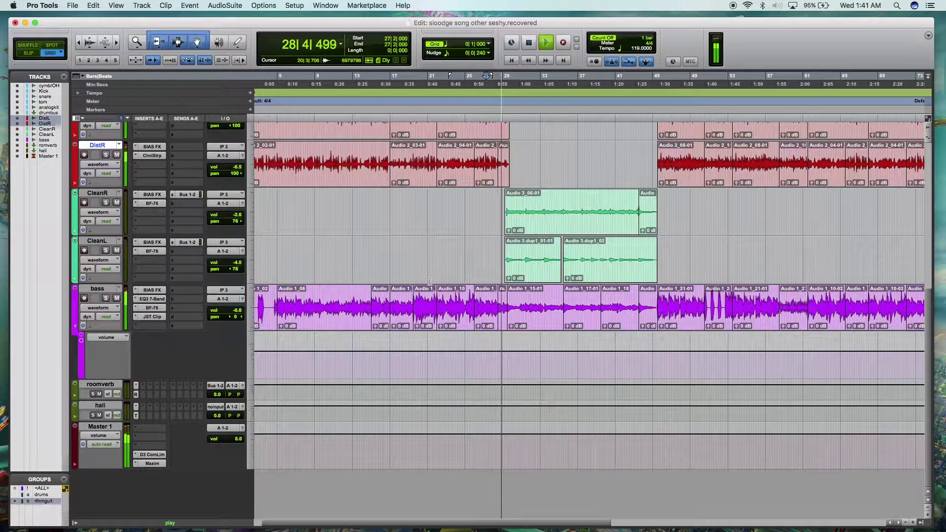
pyautogui.click(545, 327)
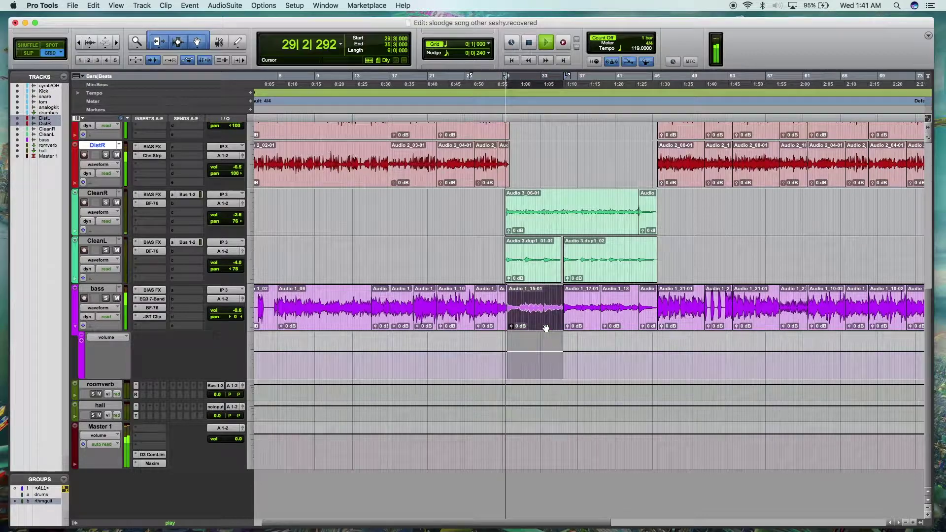
pyautogui.keyDown('shift'); pyautogui.click(648, 320); pyautogui.keyUp('shift')
pyautogui.moveTo(591, 344)
pyautogui.mouseDown()
pyautogui.moveTo(591, 363)
pyautogui.moveTo(590, 340)
pyautogui.mouseUp()
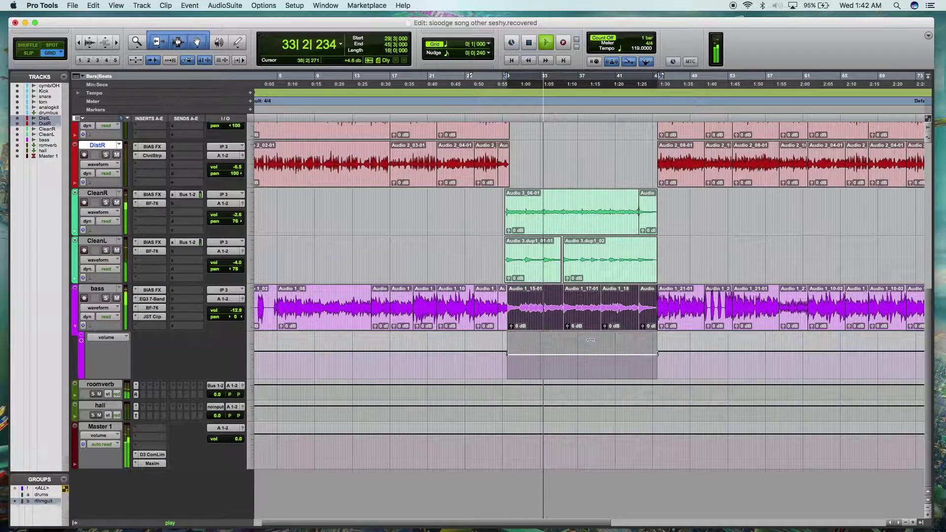
pyautogui.click(178, 42)
pyautogui.click(291, 241)
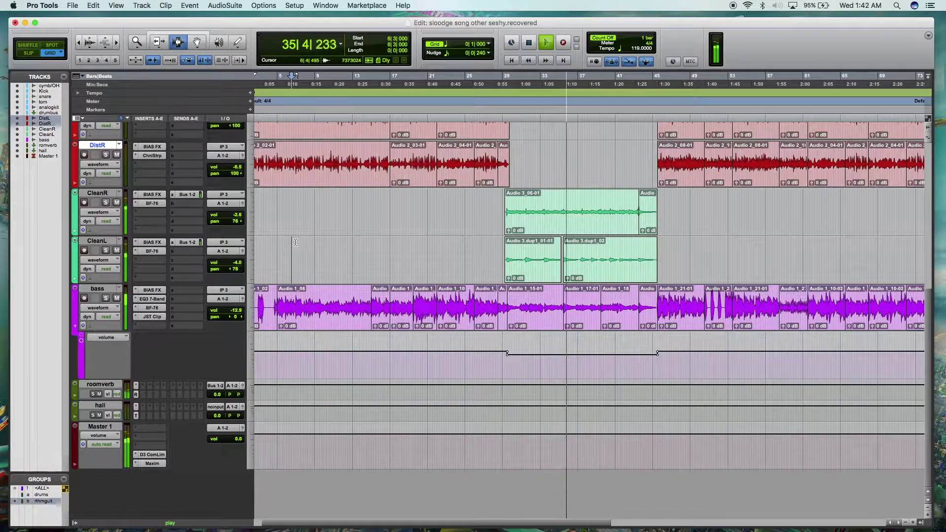
pyautogui.press('space')
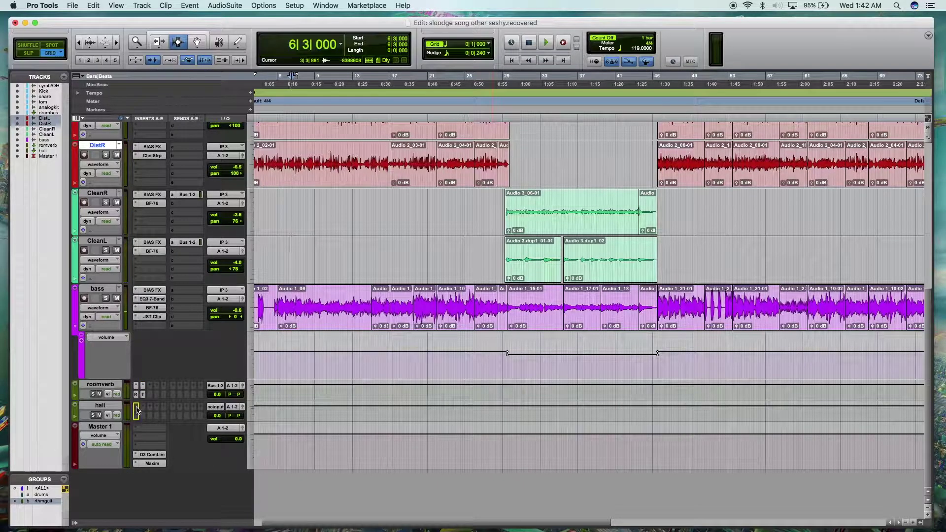
# Finish swapping the reverb inserts between the roomverb and hall tracks and play from 29|4 in the clean section.
pyautogui.moveTo(136, 395); pyautogui.dragTo(136, 394)
pyautogui.press('space')
pyautogui.press('space')
pyautogui.click(513, 216)
pyautogui.press('space')
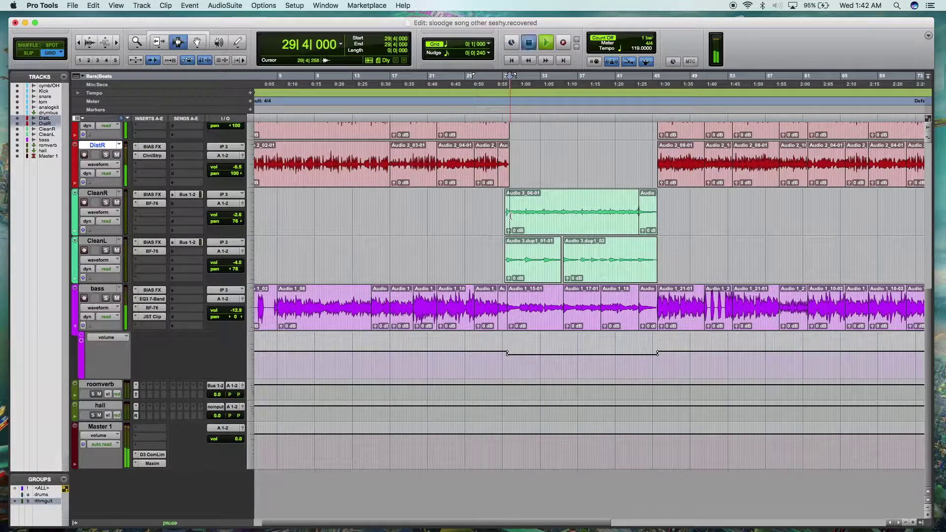
# Set the Bus 1-2 reverb sends to -20.6 dB on CleanR and about -20 dB on CleanL.
pyautogui.click(186, 194)
pyautogui.moveTo(515, 242); pyautogui.dragTo(520, 268)
pyautogui.click(187, 243)
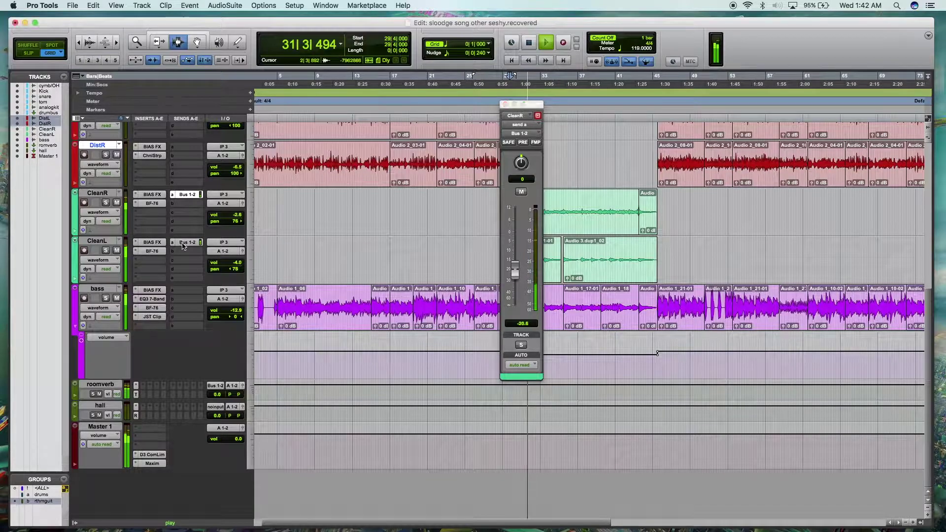
pyautogui.moveTo(515, 248); pyautogui.dragTo(515, 271)
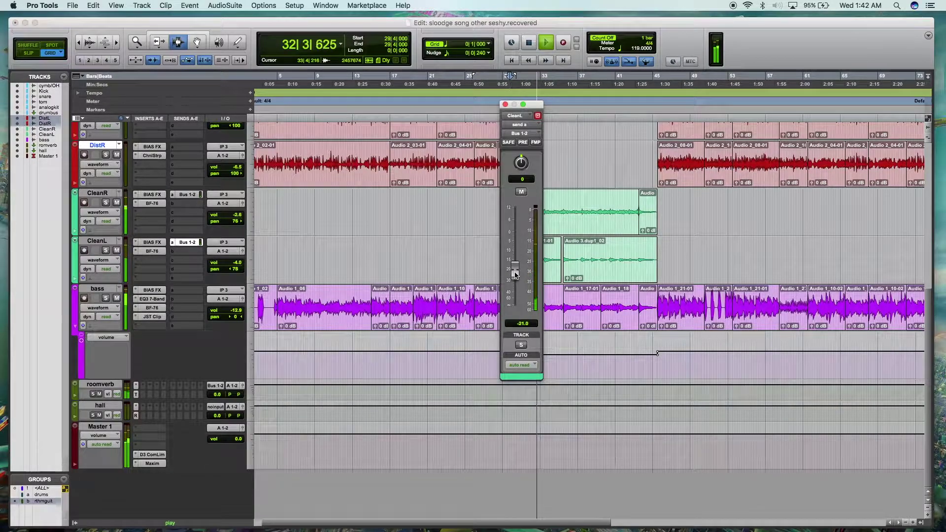
pyautogui.click(505, 104)
pyautogui.press('space')
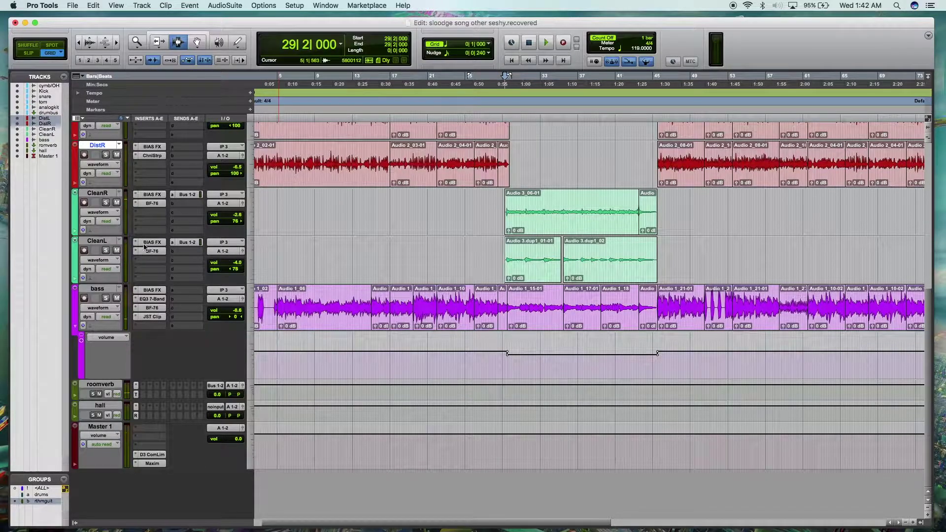
# Replay the clean section from 29|2, raise CleanL's Bus 1-2 send to -14.0 dB, and keep CleanR's at -20.6 dB.
pyautogui.press('space')
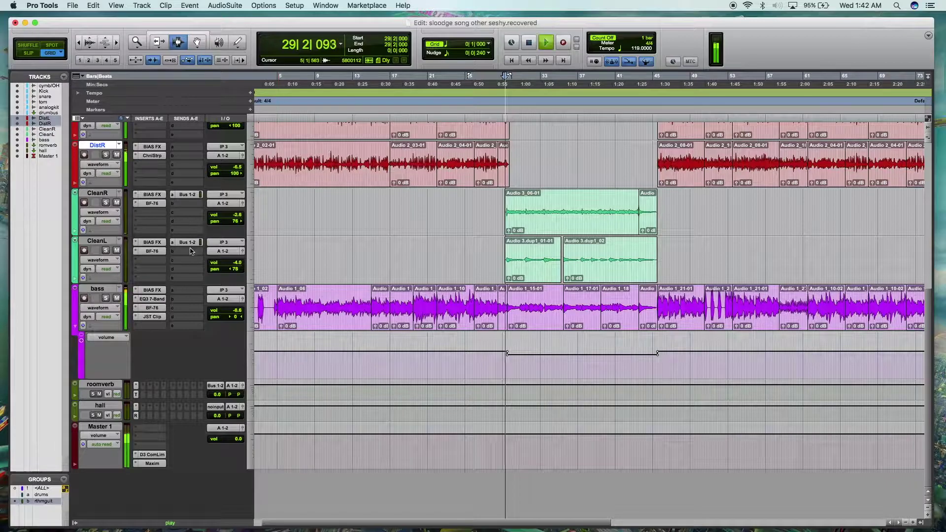
pyautogui.click(187, 243)
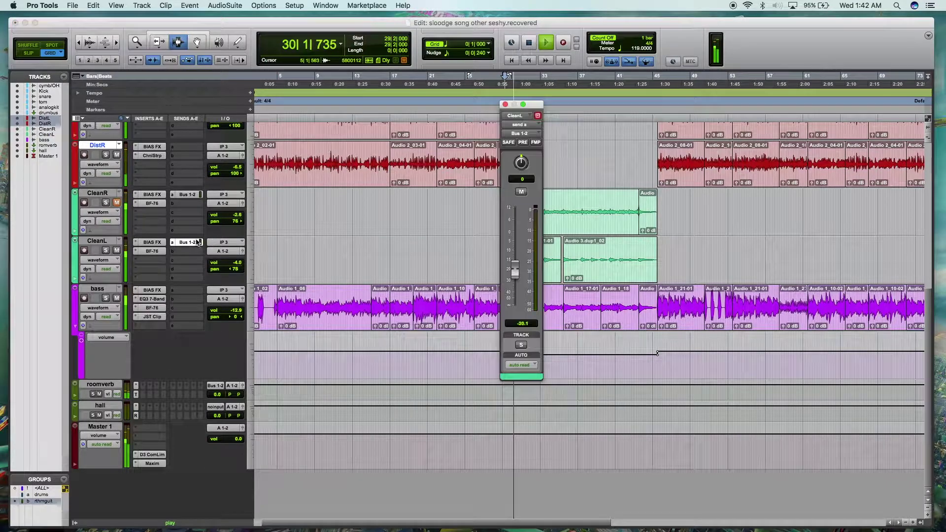
pyautogui.moveTo(514, 274); pyautogui.dragTo(513, 263)
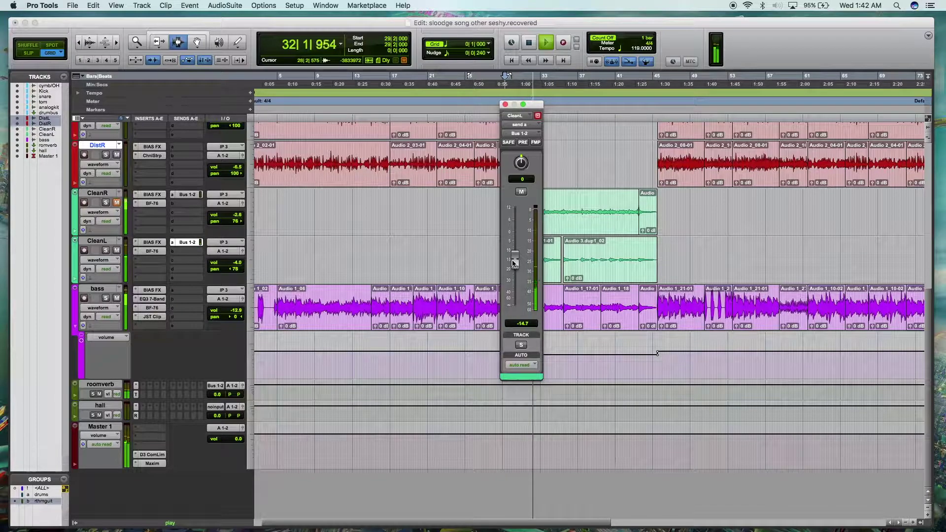
pyautogui.click(191, 195)
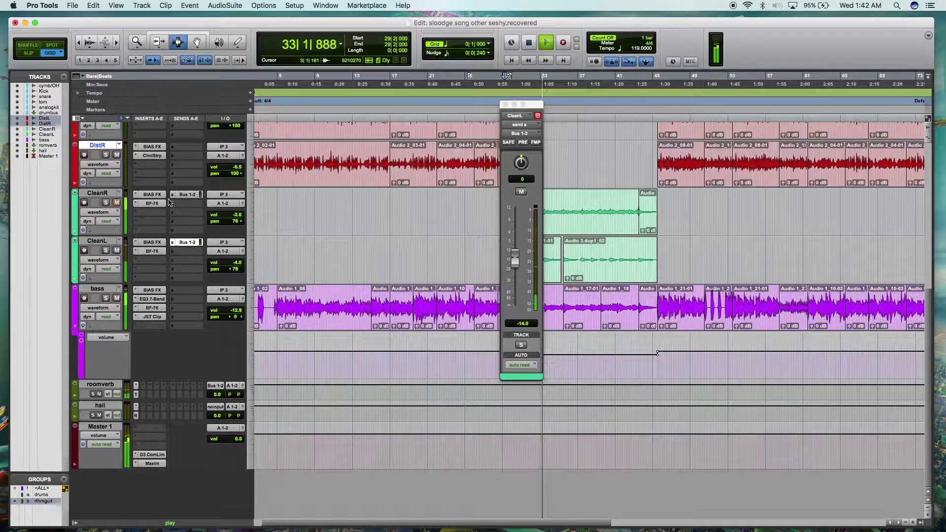
pyautogui.moveTo(514, 268)
pyautogui.mouseDown()
pyautogui.moveTo(513, 243)
pyautogui.moveTo(516, 270)
pyautogui.mouseUp()
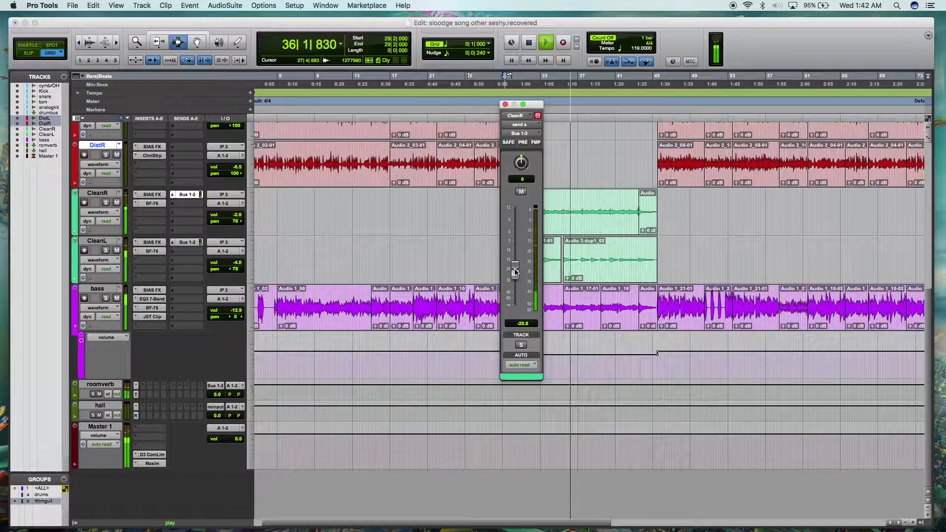
pyautogui.click(505, 104)
# Lower the CleanL track's volume to -6.0 dB and stop playback.
pyautogui.moveTo(236, 263); pyautogui.dragTo(238, 266)
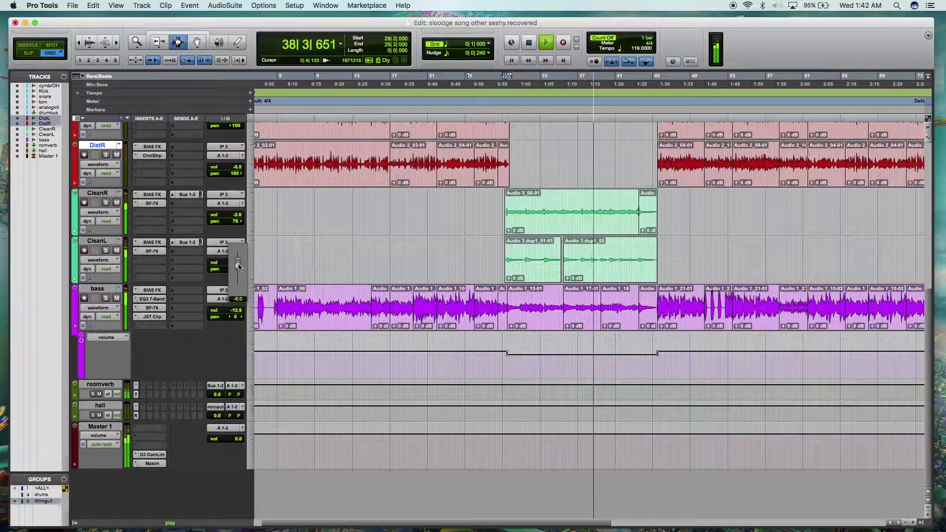
pyautogui.click(240, 215)
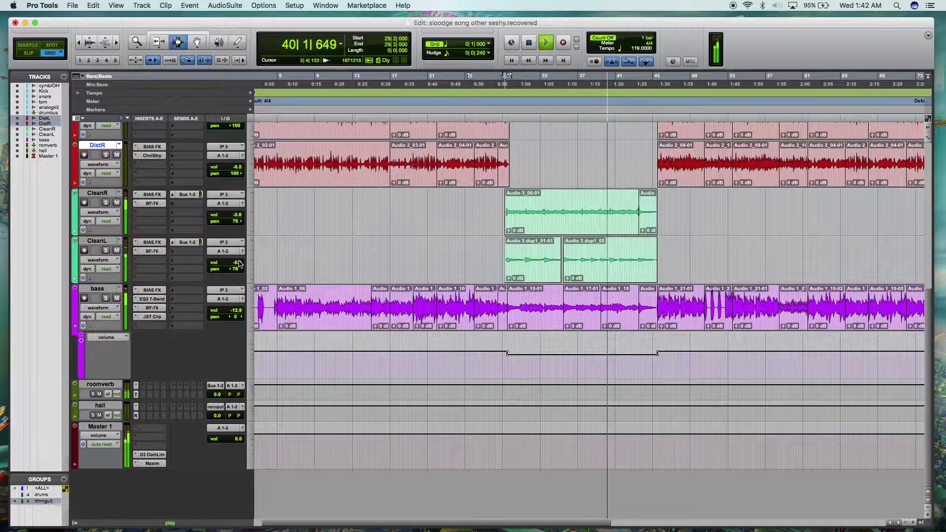
pyautogui.press('space')
# Add a Bus 5-6 send to the analog kit track and play it soloed from 29|2.
pyautogui.scroll(5, 184, 230)
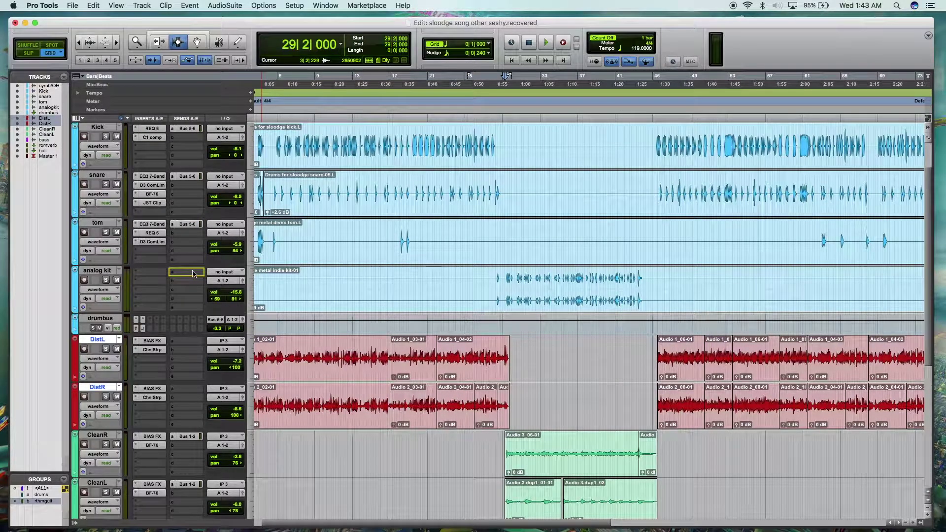
pyautogui.moveTo(193, 273); pyautogui.dragTo(193, 272)
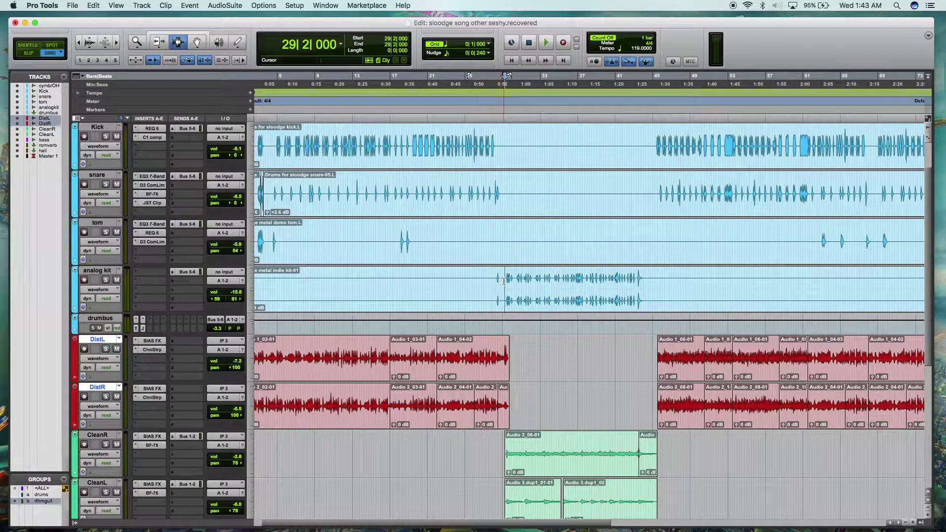
pyautogui.click(106, 280)
pyautogui.press('space')
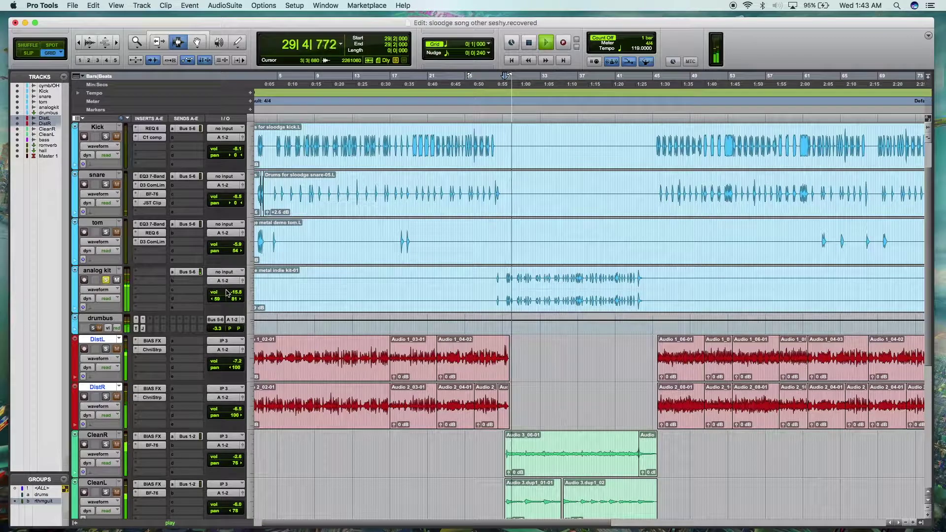
# Add a Bus 3-4 send to the analog kit track and raise it to -18.2 dB during soloed playback.
pyautogui.press('space')
pyautogui.moveTo(211, 309)
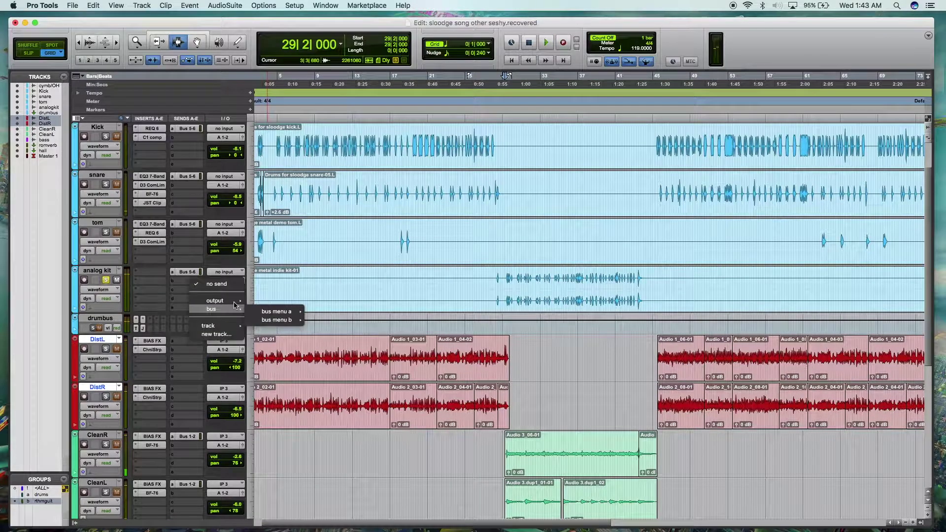
pyautogui.moveTo(276, 312)
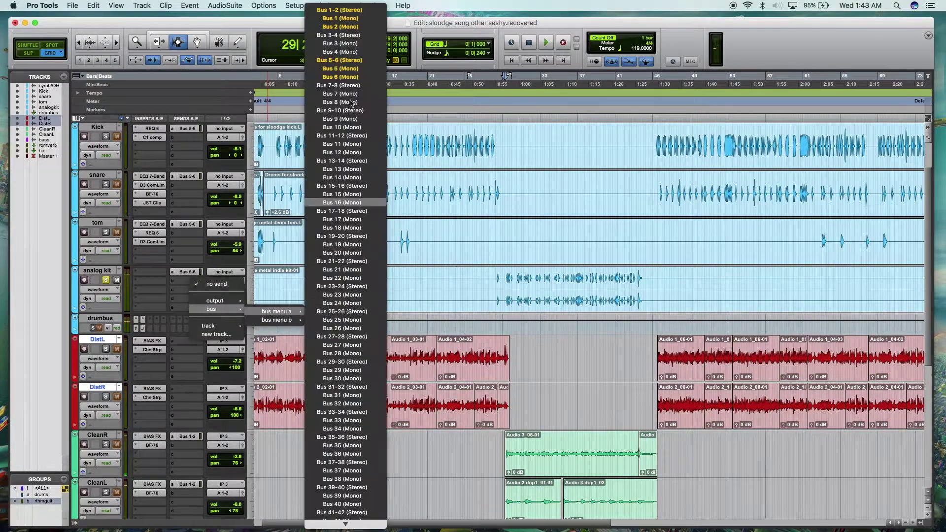
pyautogui.click(335, 35)
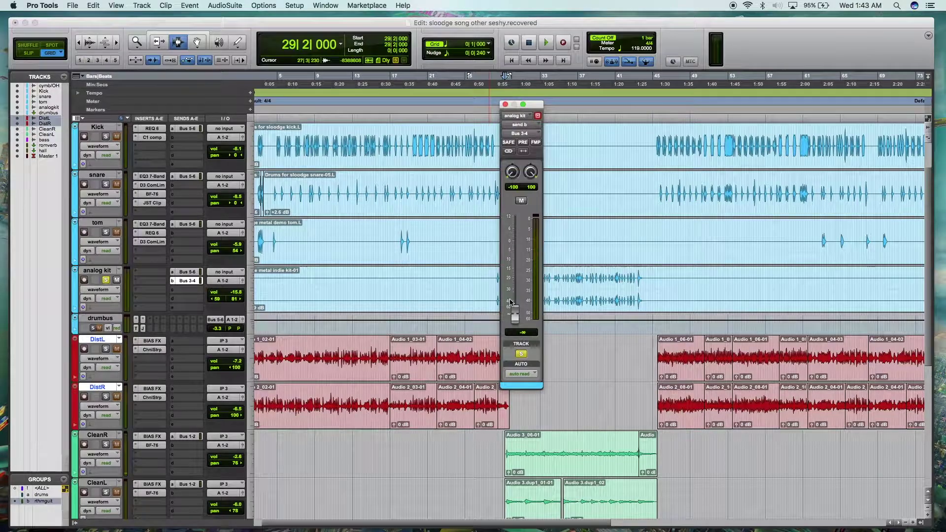
pyautogui.press('space')
pyautogui.moveTo(518, 310); pyautogui.dragTo(517, 299)
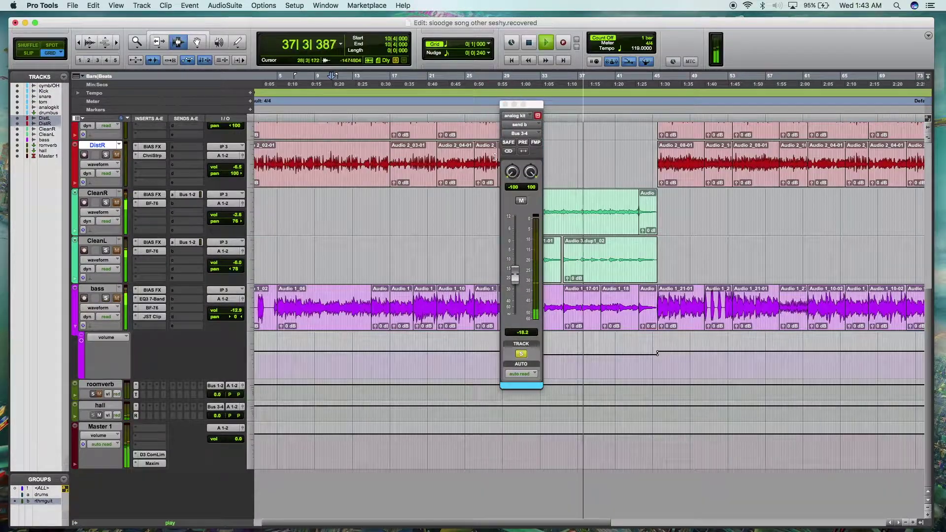
pyautogui.press('space')
pyautogui.click(505, 104)
# Replay the clean section from 29|2 and insert a stereo REQ 6 equalizer on the analog kit track.
pyautogui.scroll(10, 515, 246)
pyautogui.click(515, 247)
pyautogui.press('space')
pyautogui.click(153, 272)
pyautogui.click(121, 286)
pyautogui.press('space')
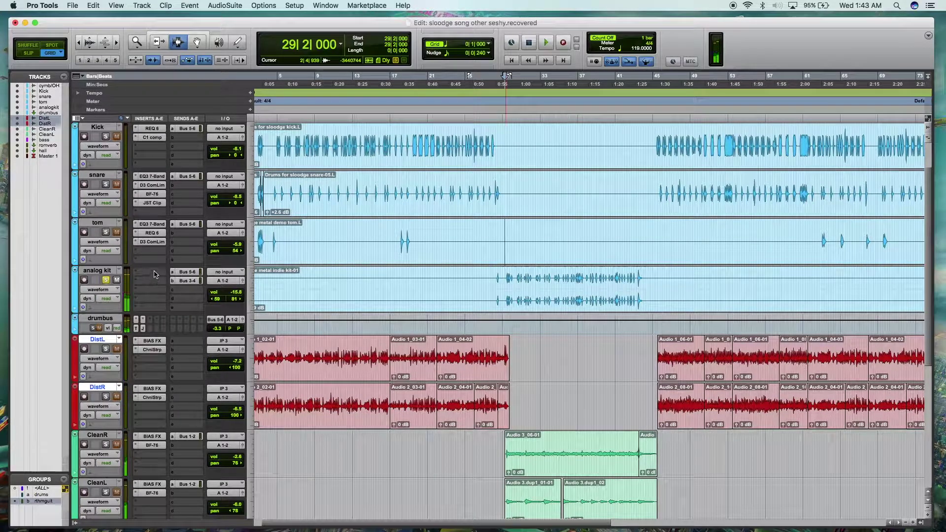
pyautogui.click(155, 275)
pyautogui.moveTo(199, 292)
pyautogui.moveTo(259, 294)
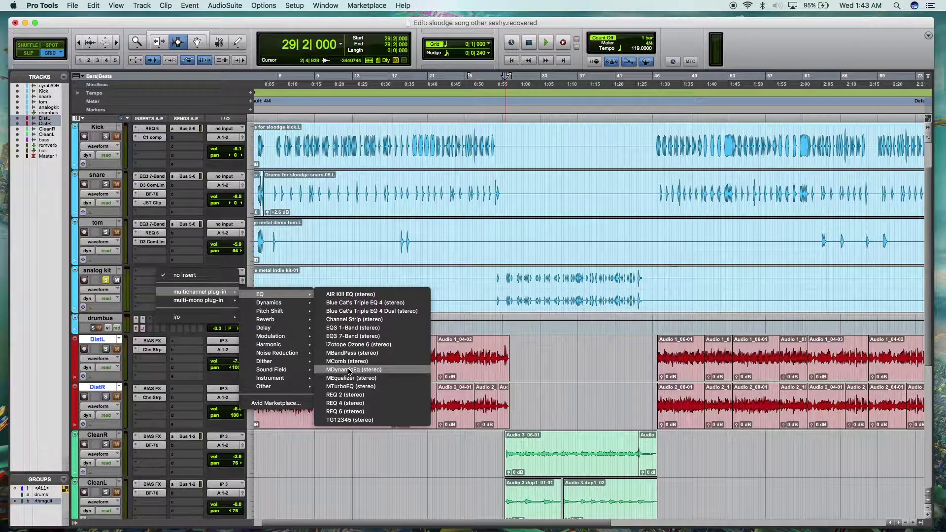
pyautogui.click(345, 411)
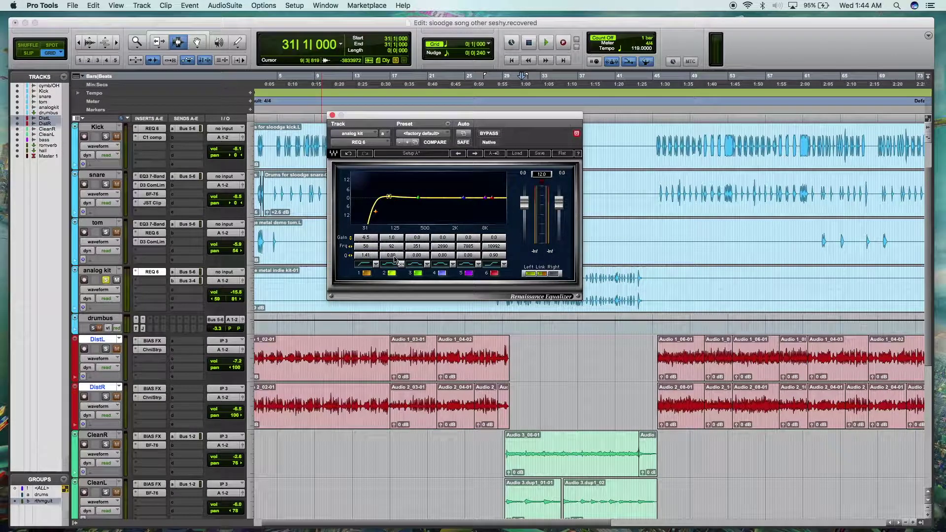
# During playback, boost the analog kit EQ's band 2 by about 8.6 dB near 88 Hz with Q 1.94, and band 3 by about 3 dB at 526 Hz.
pyautogui.press('space')
pyautogui.moveTo(385, 195); pyautogui.dragTo(386, 172)
pyautogui.moveTo(393, 255); pyautogui.dragTo(396, 255)
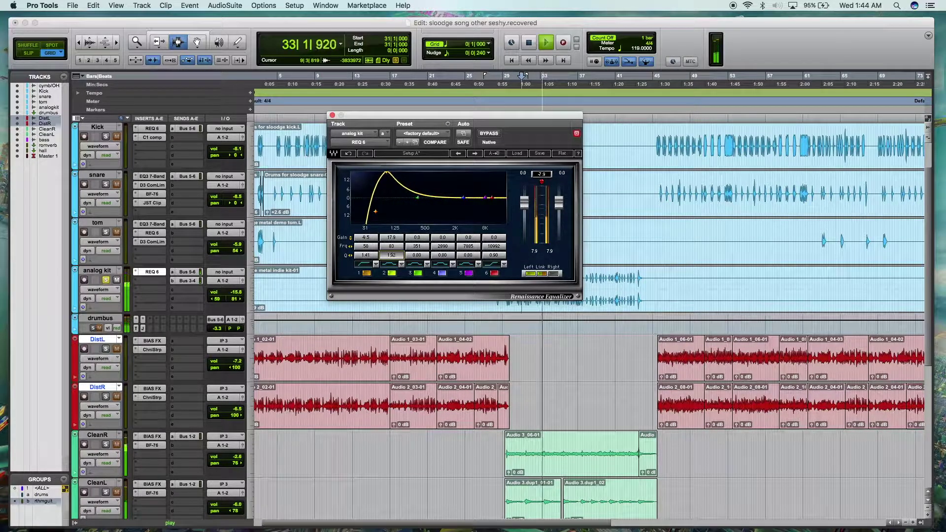
pyautogui.moveTo(386, 175); pyautogui.dragTo(386, 186)
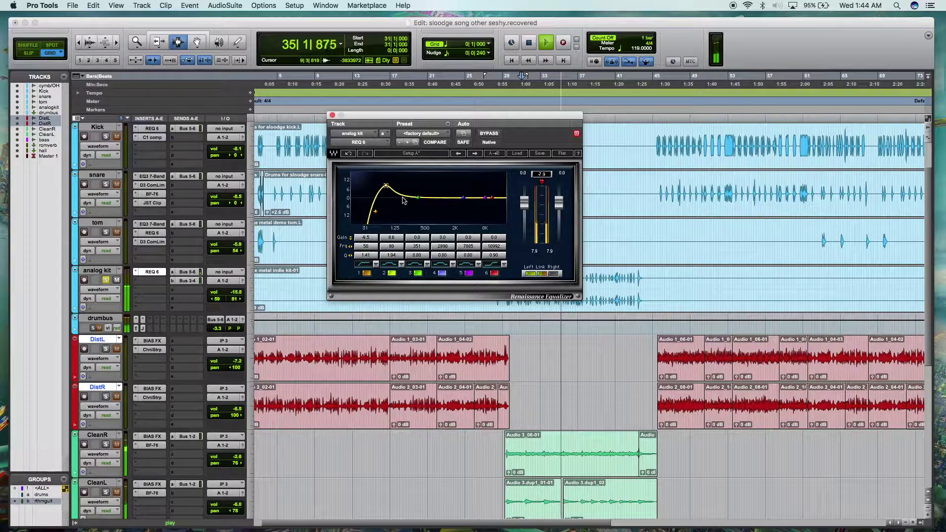
pyautogui.moveTo(417, 197)
pyautogui.mouseDown()
pyautogui.moveTo(401, 172)
pyautogui.moveTo(446, 173)
pyautogui.moveTo(426, 193)
pyautogui.mouseUp()
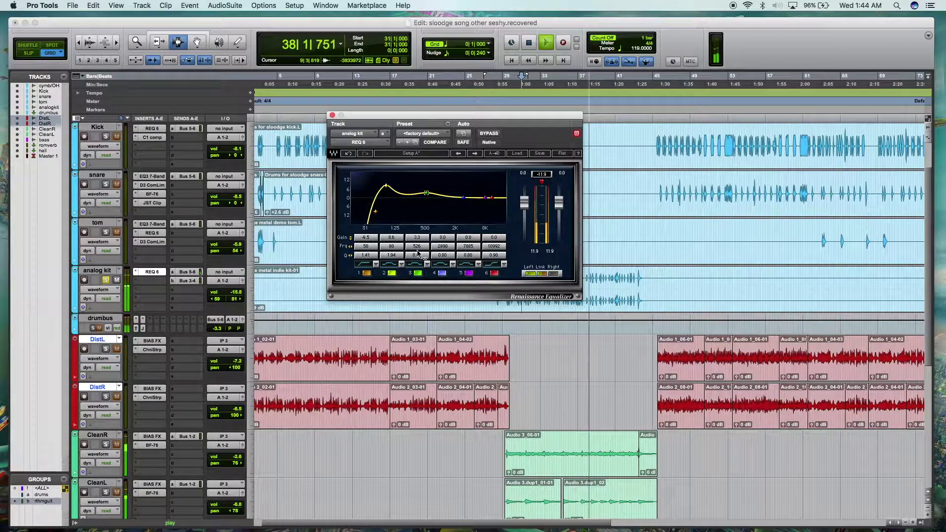
# Sweep EQ band 4 as a narrow boost, then cut it by about 2.8 dB near 4.9 kHz.
pyautogui.moveTo(463, 198); pyautogui.dragTo(451, 172)
pyautogui.moveTo(443, 254); pyautogui.dragTo(458, 254)
pyautogui.moveTo(451, 176); pyautogui.dragTo(474, 173)
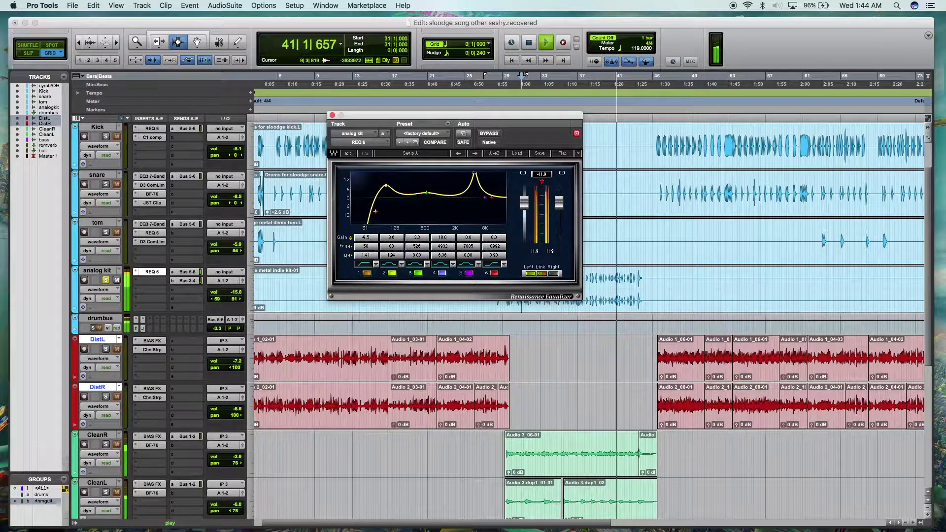
pyautogui.moveTo(443, 238); pyautogui.dragTo(444, 257)
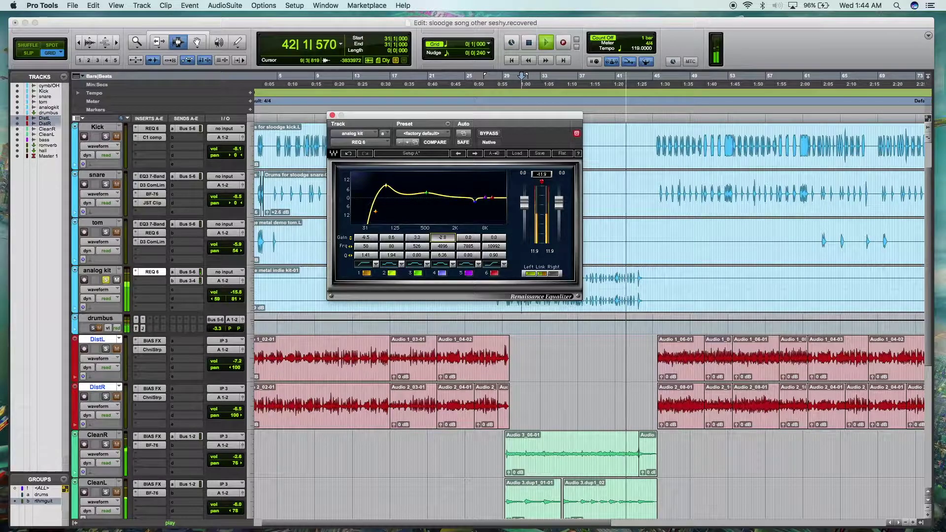
# Boost EQ band 5 by about 3.4 dB near 8.6 kHz, lower the EQ output to about -8.5 dB, and stop playback.
pyautogui.moveTo(491, 197); pyautogui.dragTo(525, 216)
pyautogui.press('space')
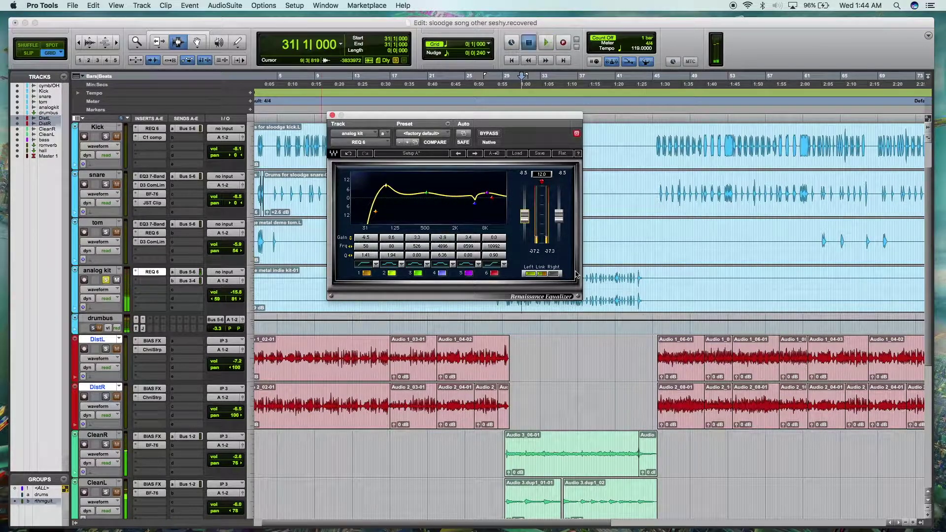
# Play the clean section from 29|4, close the analog kit's Bus 1-2 send controls, and stop playback.
pyautogui.click(617, 189)
pyautogui.press('space')
pyautogui.click(542, 183)
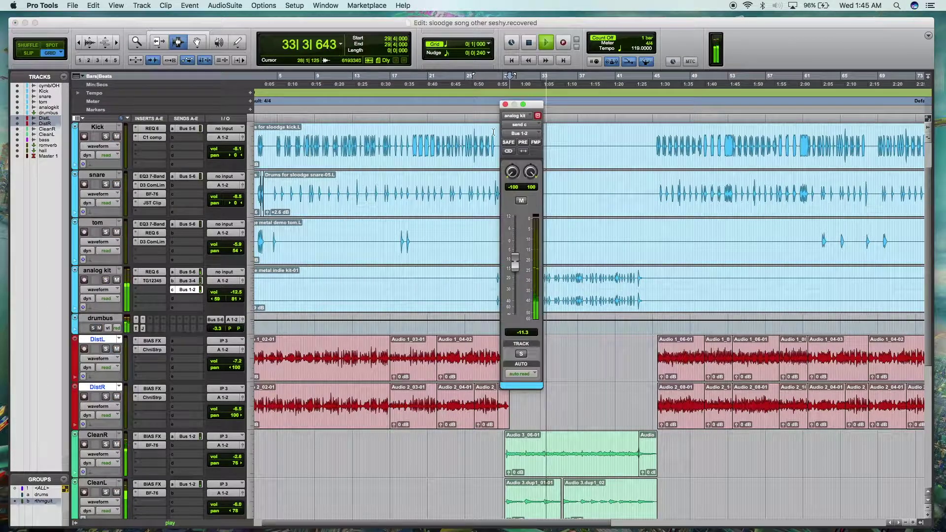
pyautogui.click(505, 104)
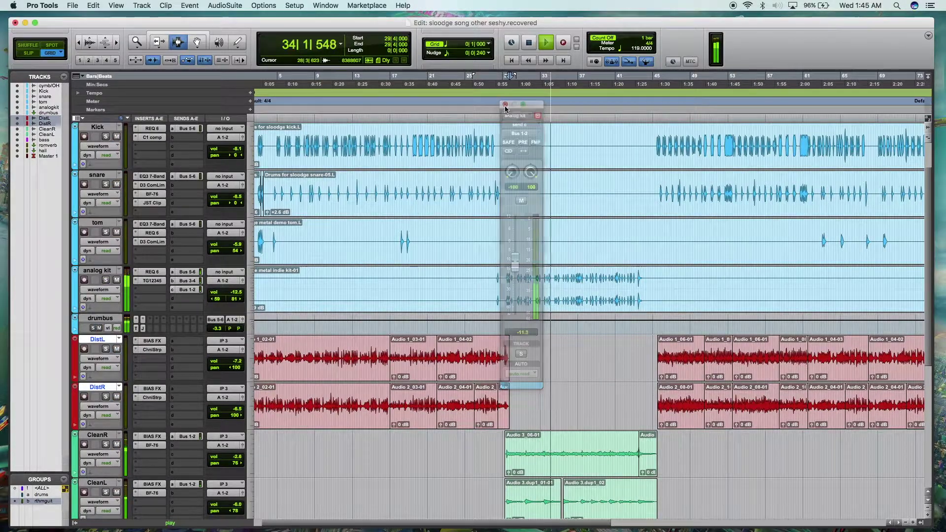
pyautogui.press('space')
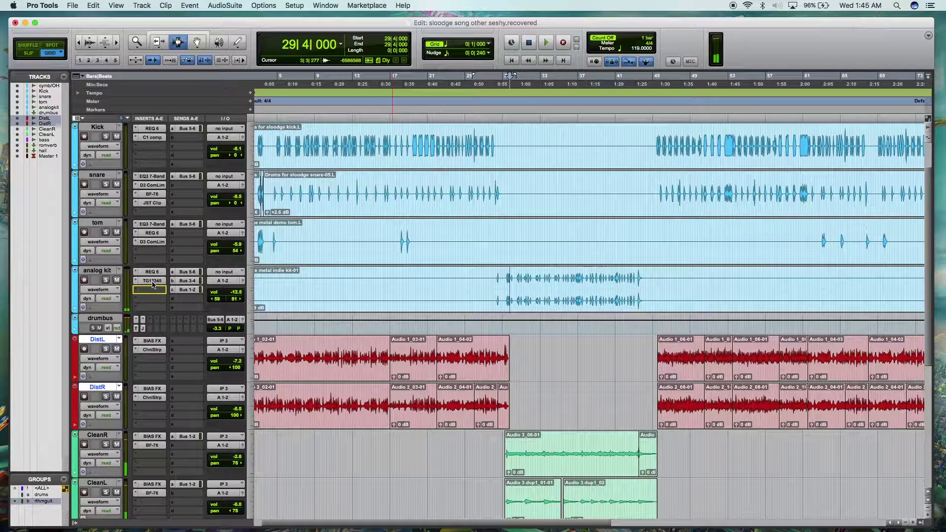
# Insert the stereo Saturation Knob on the analog kit track and lower the track's volume to -19.7 dB during playback.
pyautogui.click(150, 289)
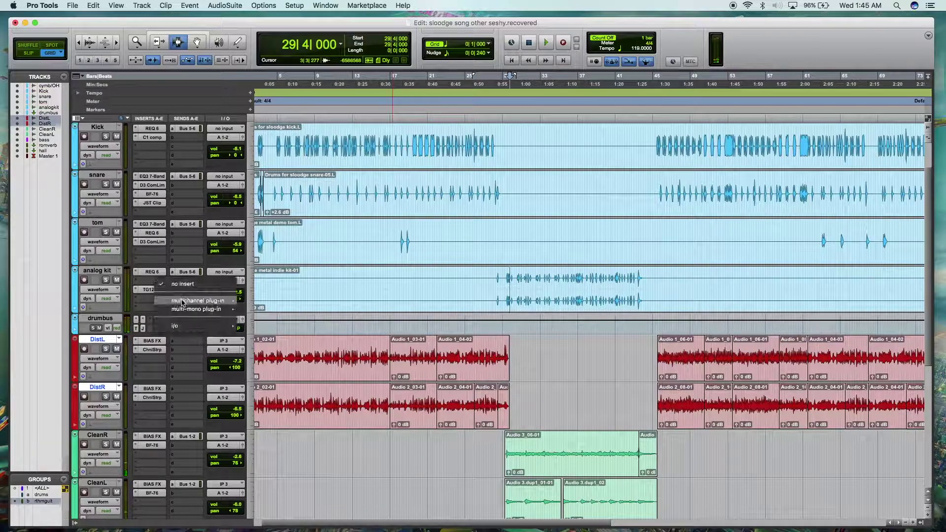
pyautogui.moveTo(207, 301)
pyautogui.moveTo(279, 354)
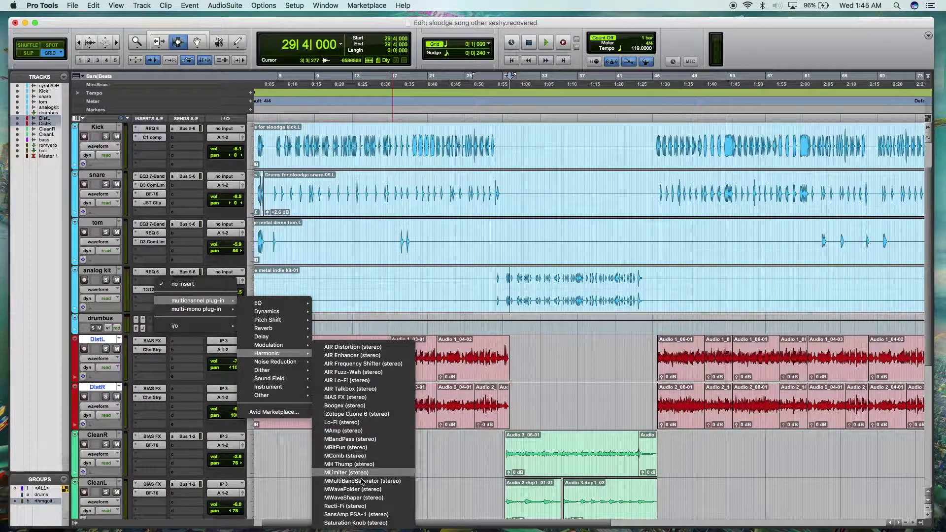
pyautogui.click(356, 522)
pyautogui.press('space')
pyautogui.moveTo(236, 292); pyautogui.dragTo(236, 297)
# Open the analog kit's TG12345 insert, stop playback, and replace the plug-in with a stereo BF-76 compressor.
pyautogui.click(148, 290)
pyautogui.press('space')
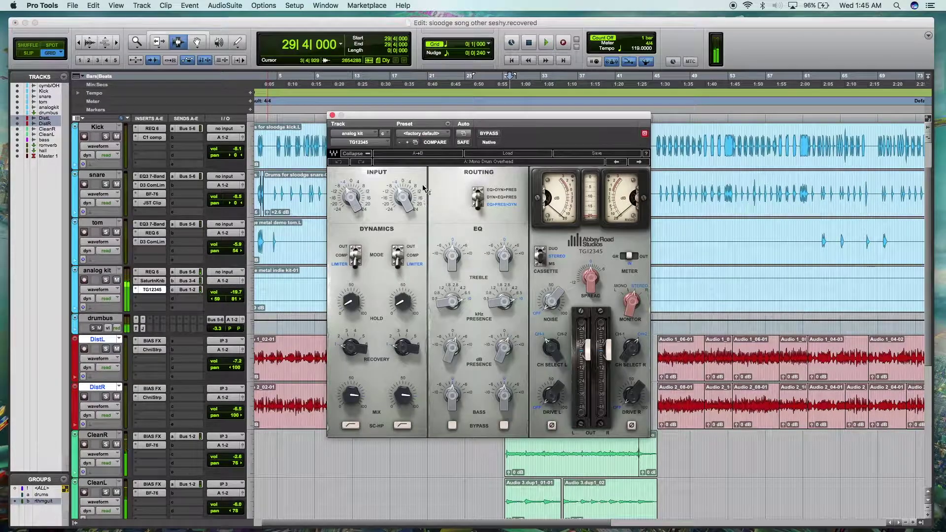
pyautogui.click(136, 294)
pyautogui.moveTo(254, 302)
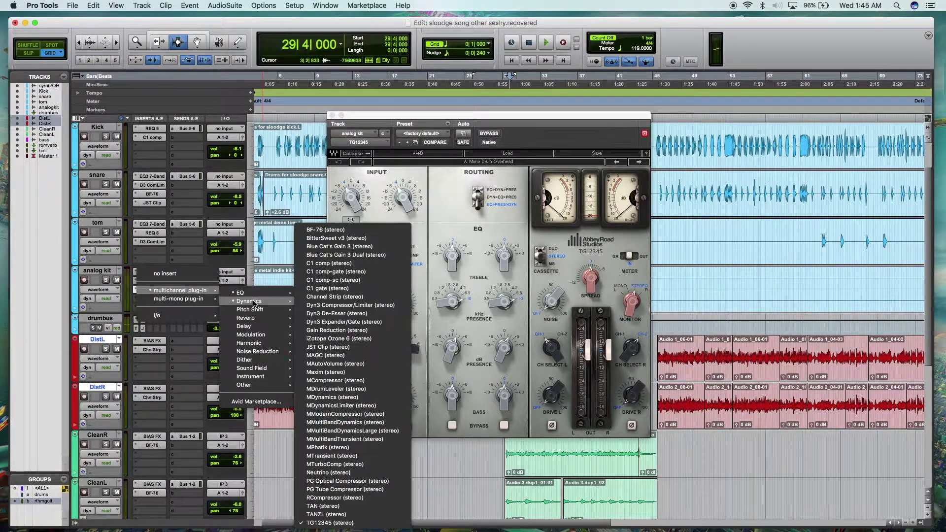
pyautogui.click(325, 229)
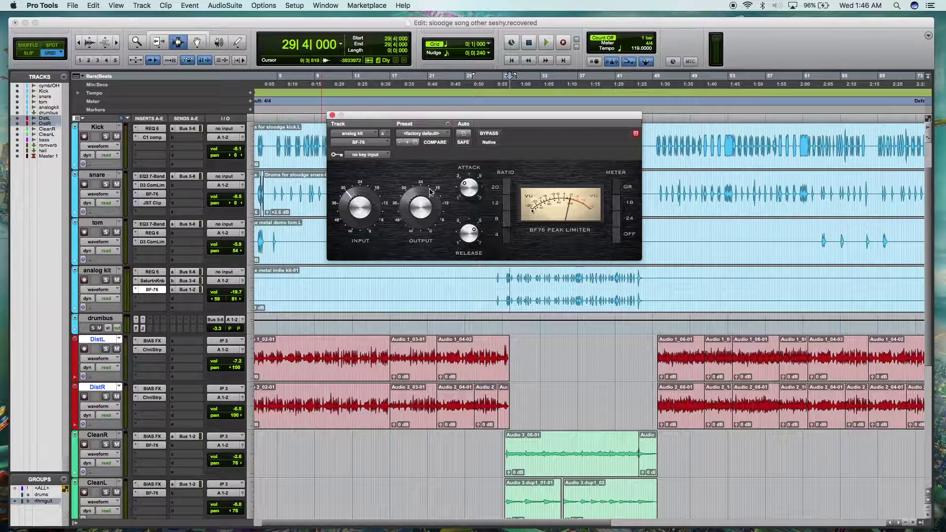
# Play from 29|4, raise the BF-76's output, and set the analog kit track's volume to -15.8 dB.
pyautogui.press('space')
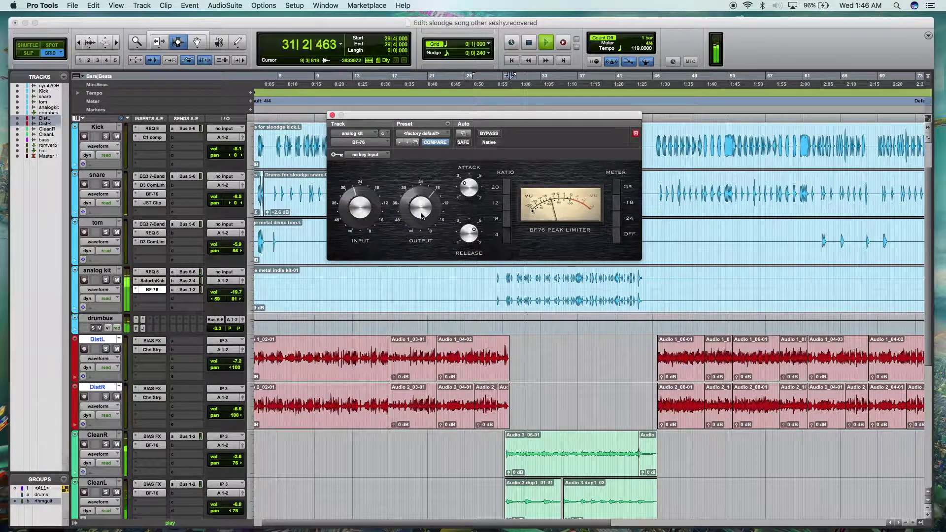
pyautogui.moveTo(422, 216); pyautogui.dragTo(422, 209)
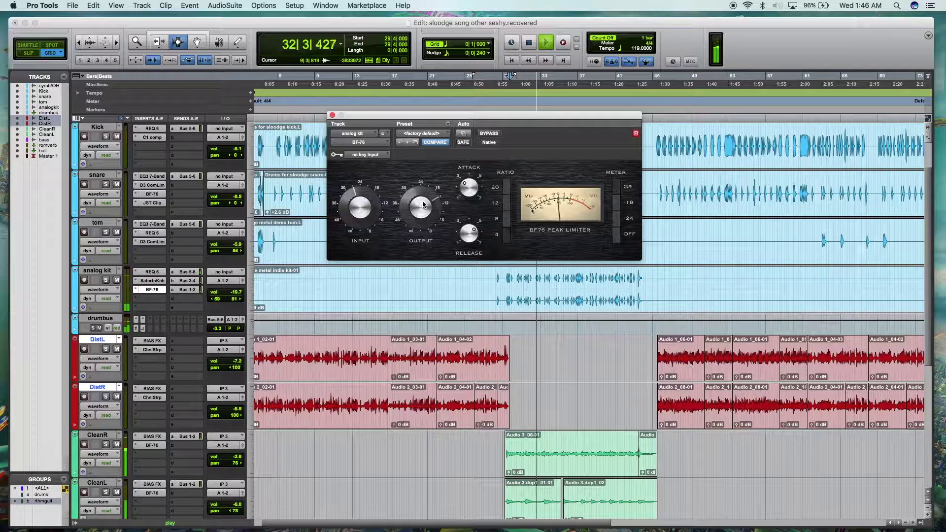
pyautogui.moveTo(235, 292); pyautogui.dragTo(236, 288)
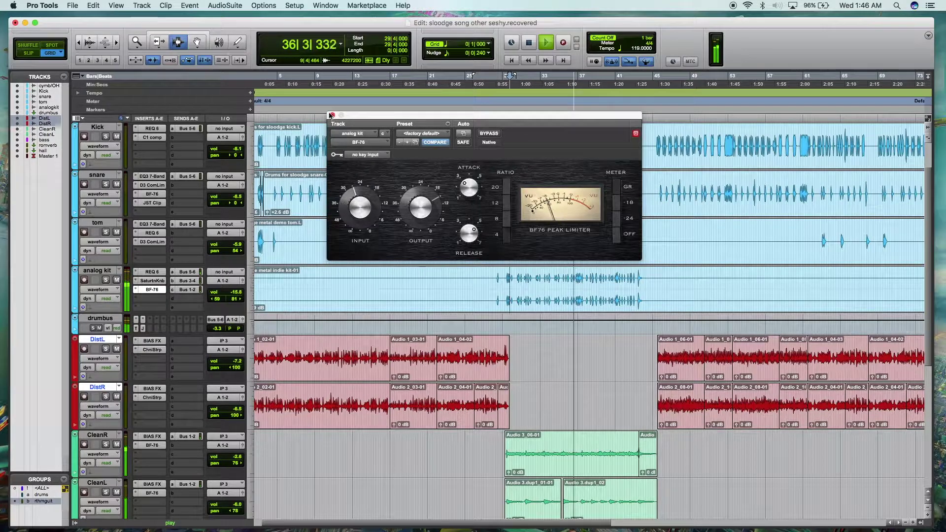
pyautogui.click(332, 115)
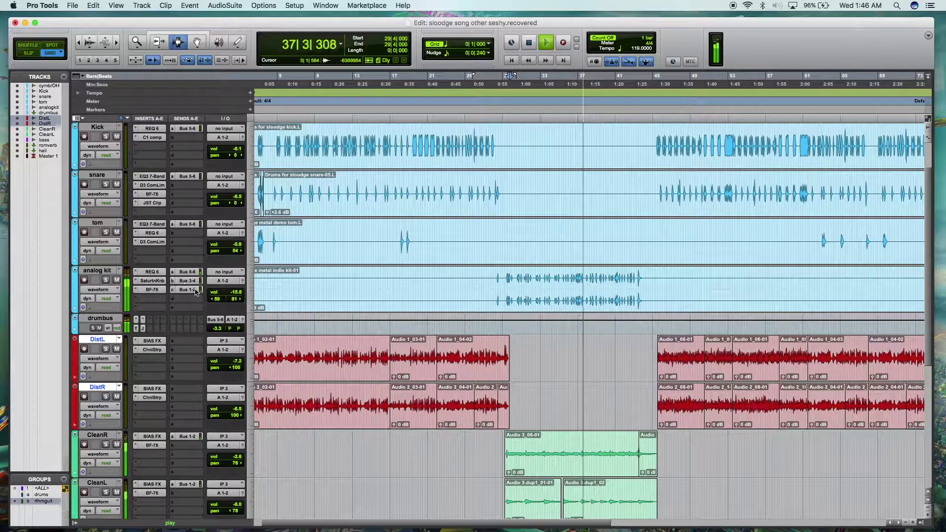
# Set the analog kit's Bus 1-2 send to about -16.9 dB and its Bus 3-4 send to about -8.6 dB.
pyautogui.click(193, 290)
pyautogui.moveTo(515, 261); pyautogui.dragTo(516, 274)
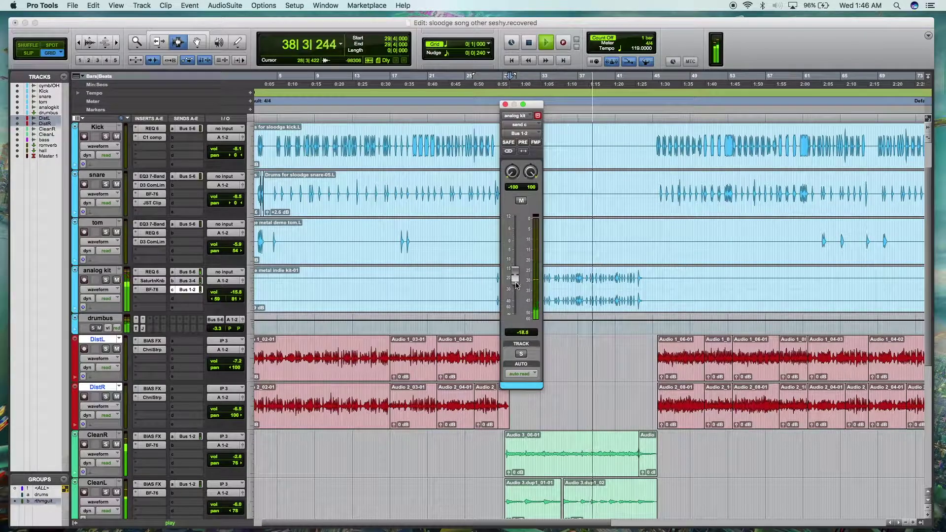
pyautogui.click(188, 280)
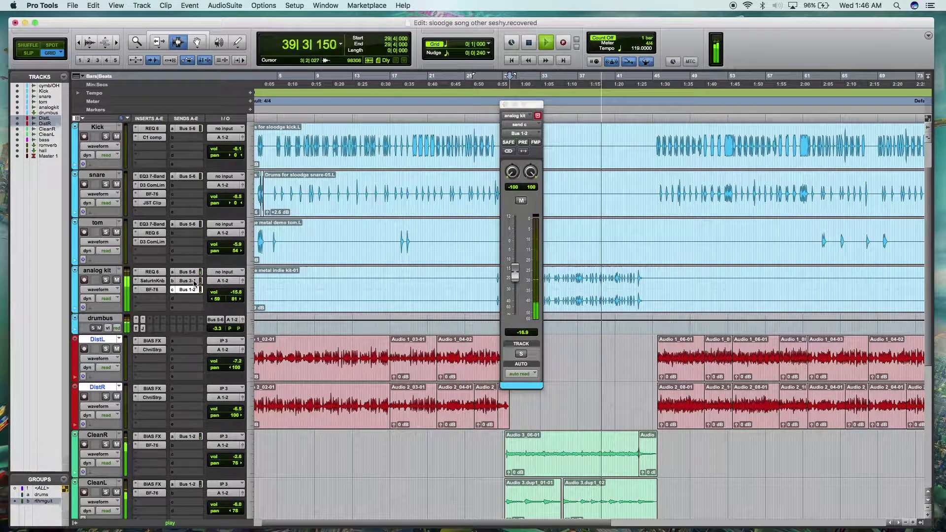
pyautogui.moveTo(514, 275)
pyautogui.mouseDown()
pyautogui.moveTo(515, 243)
pyautogui.moveTo(516, 267)
pyautogui.mouseUp()
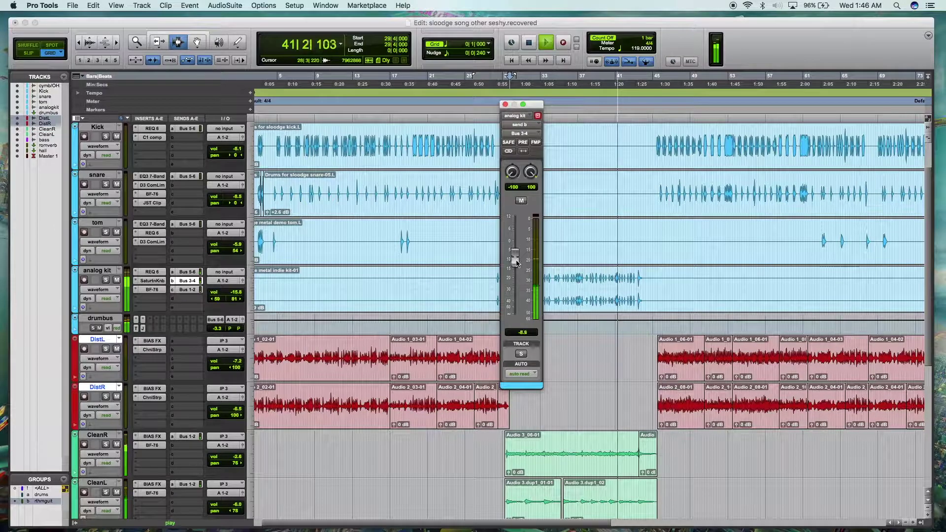
pyautogui.click(506, 106)
# Stop playback and lower the analog kit track's volume to -17.8 dB.
pyautogui.press('space')
pyautogui.click(238, 294)
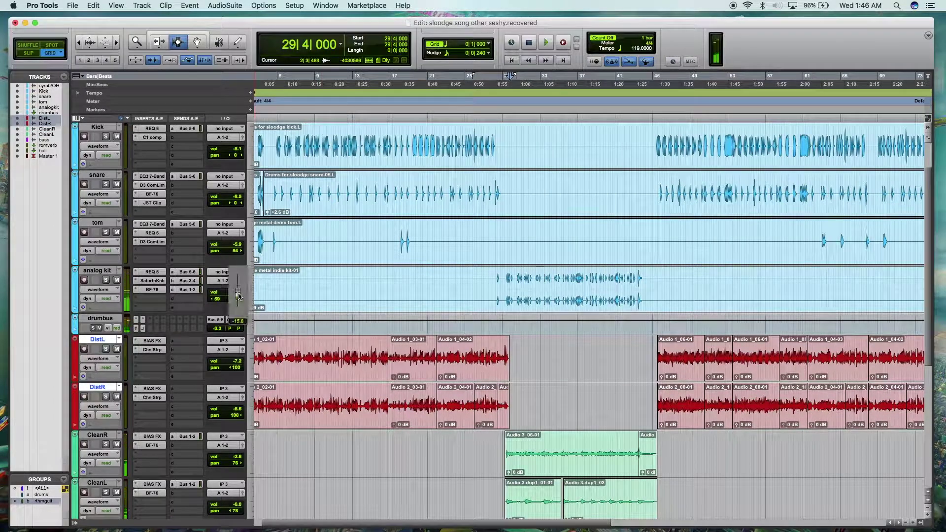
pyautogui.moveTo(240, 294); pyautogui.dragTo(241, 294)
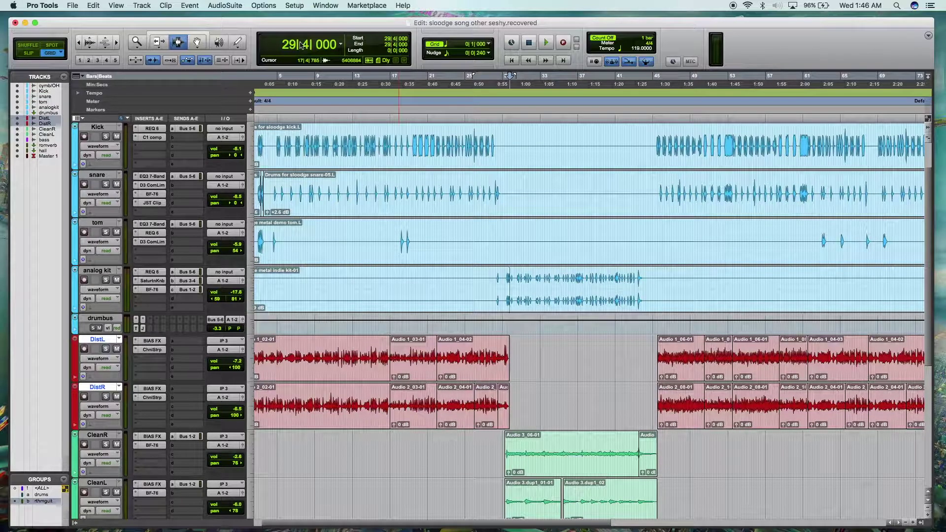
# Play from 18|3 with the Mix window open, set the Kick and snare faders to -7.0 dB, and fine-tune the bass fader.
pyautogui.click(403, 233)
pyautogui.click(326, 6)
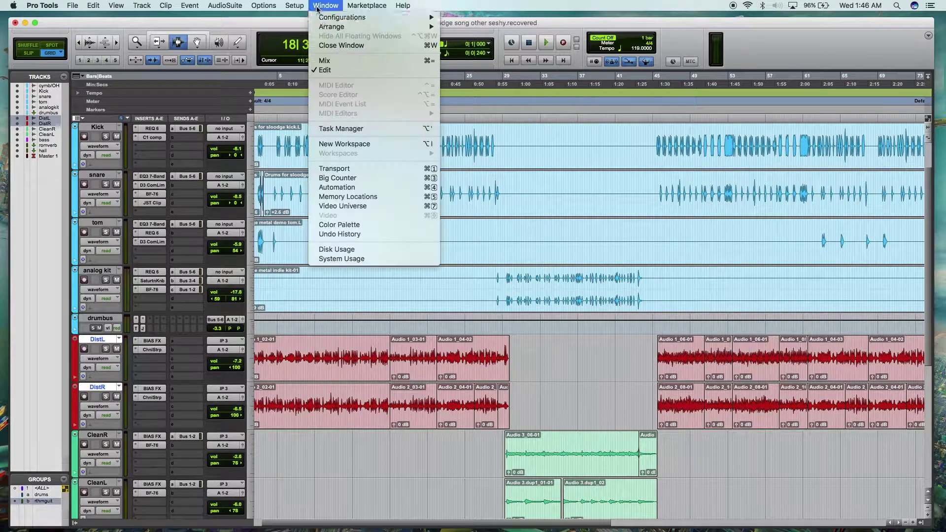
pyautogui.click(331, 61)
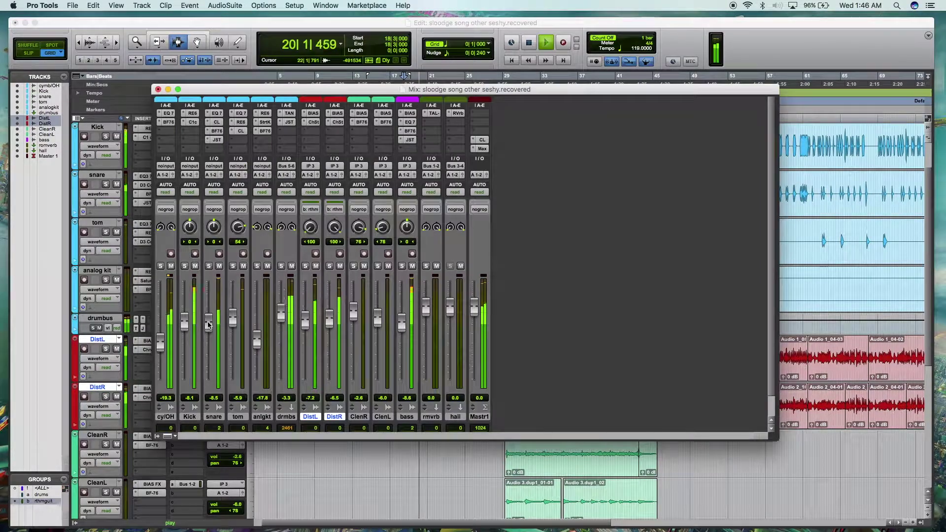
pyautogui.moveTo(209, 323); pyautogui.dragTo(209, 326)
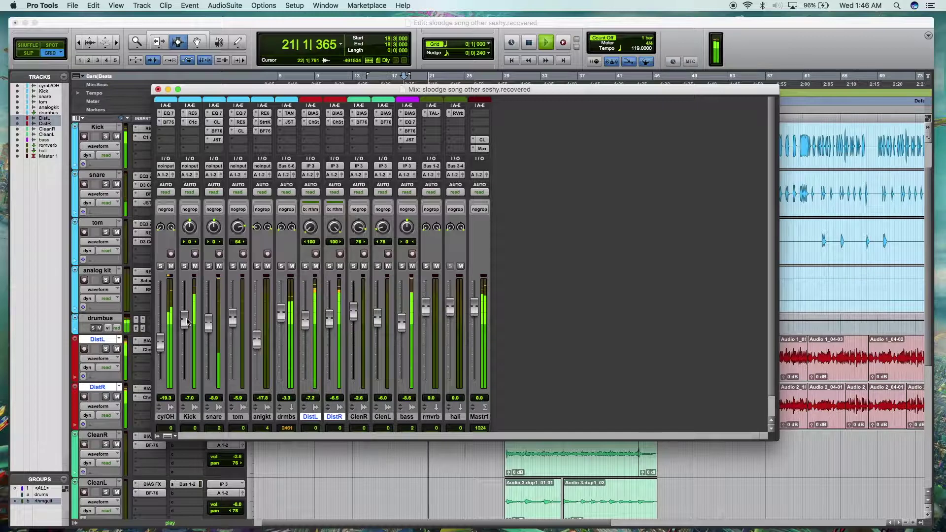
pyautogui.moveTo(211, 327); pyautogui.dragTo(211, 322)
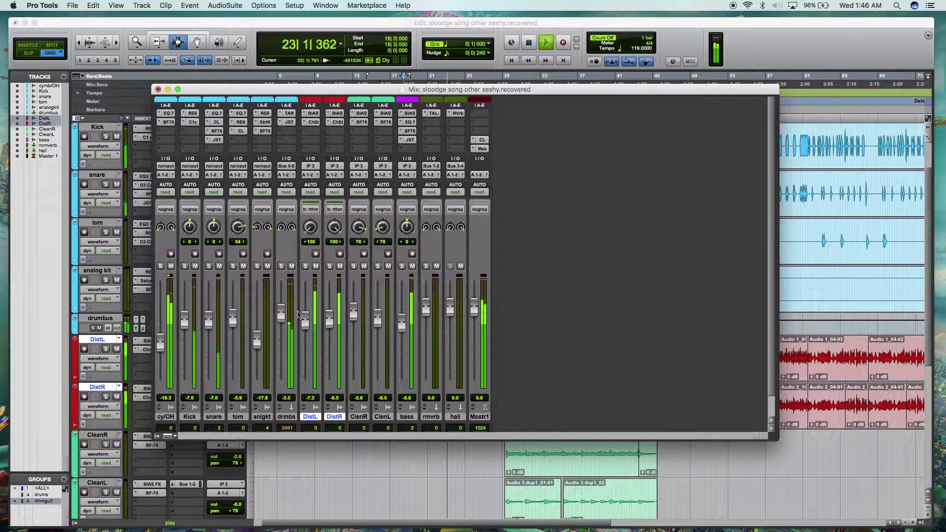
pyautogui.moveTo(402, 326)
pyautogui.mouseDown()
pyautogui.moveTo(404, 313)
pyautogui.moveTo(404, 323)
pyautogui.mouseUp()
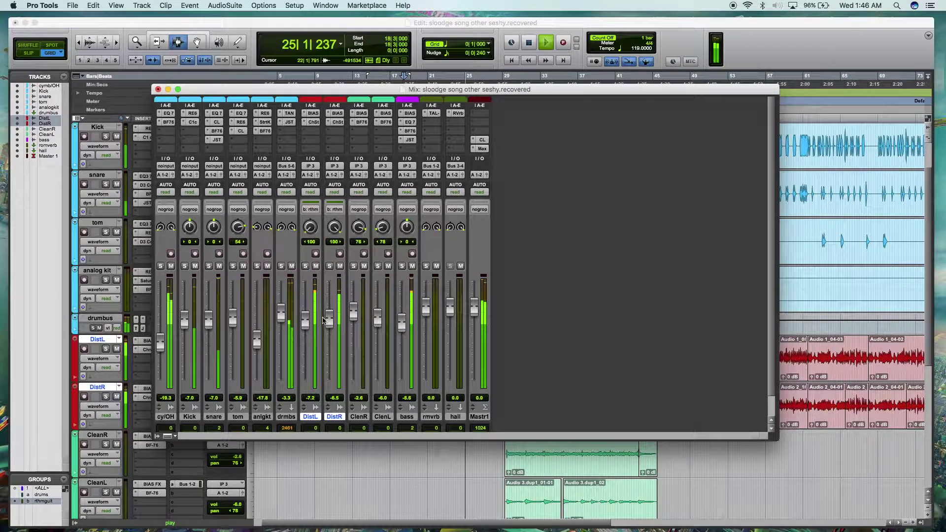
# Raise the distorted guitar faders to -5.0 dB for DistL and -4.3 dB for DistR, and check the master's compressor/limiter.
pyautogui.moveTo(324, 318); pyautogui.dragTo(326, 314)
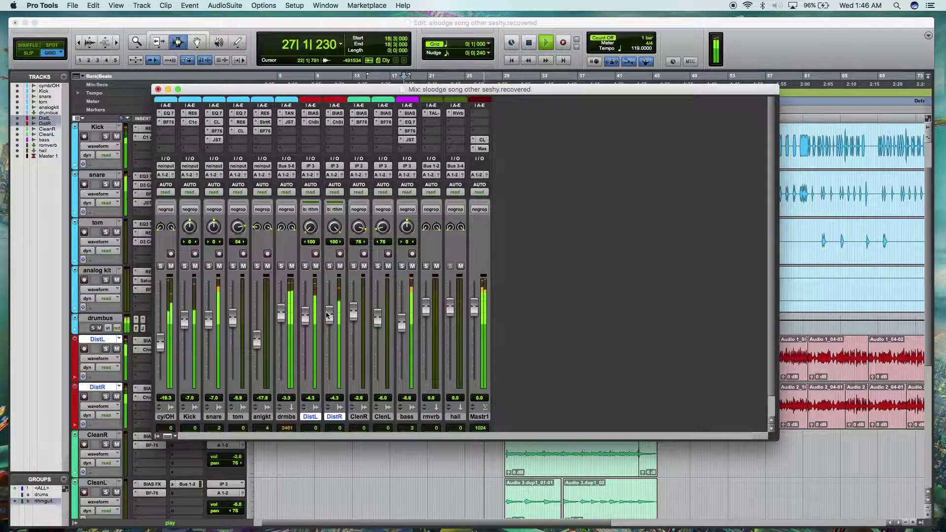
pyautogui.click(486, 140)
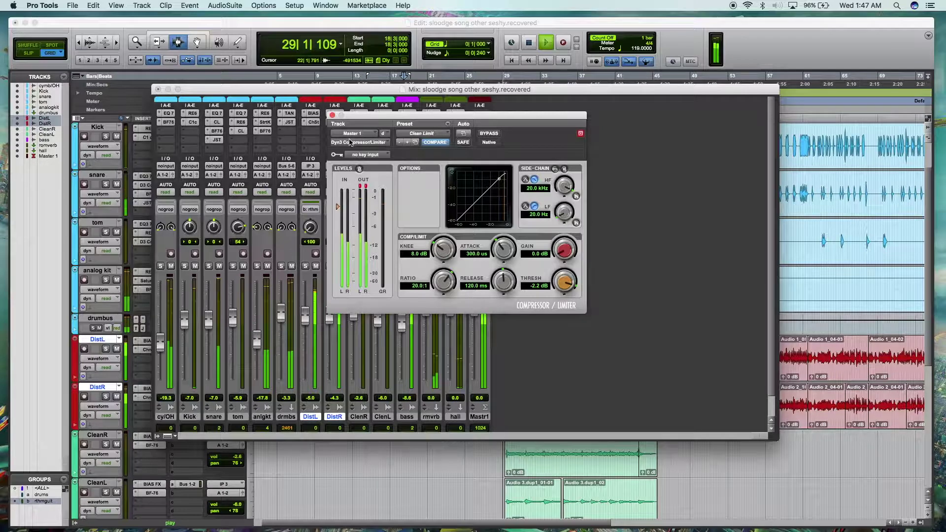
pyautogui.click(332, 116)
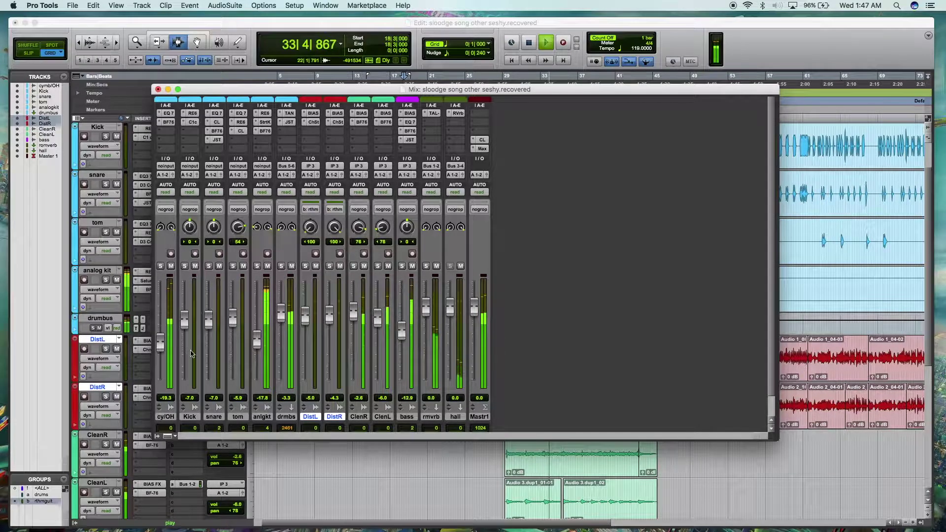
# Set the cymbals/overheads fader to -19.8 dB, the analog kit to -18.5 dB and Kick to -5.9 dB, and stop playback.
pyautogui.moveTo(163, 351); pyautogui.dragTo(163, 352)
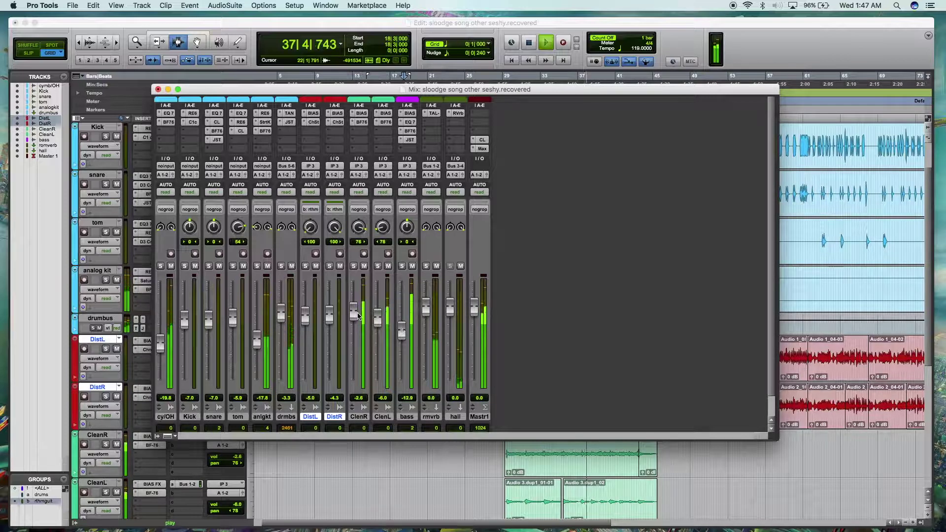
pyautogui.moveTo(259, 338); pyautogui.dragTo(259, 340)
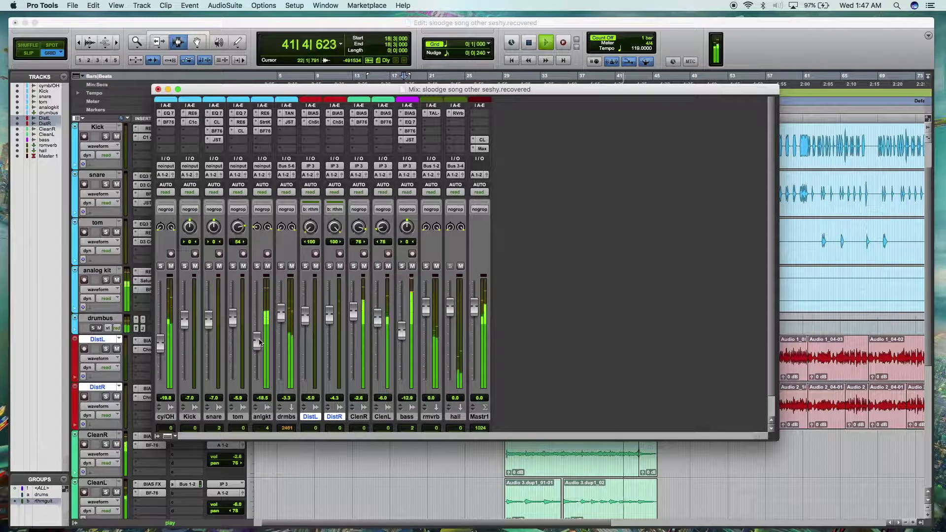
pyautogui.moveTo(227, 92); pyautogui.dragTo(124, 64)
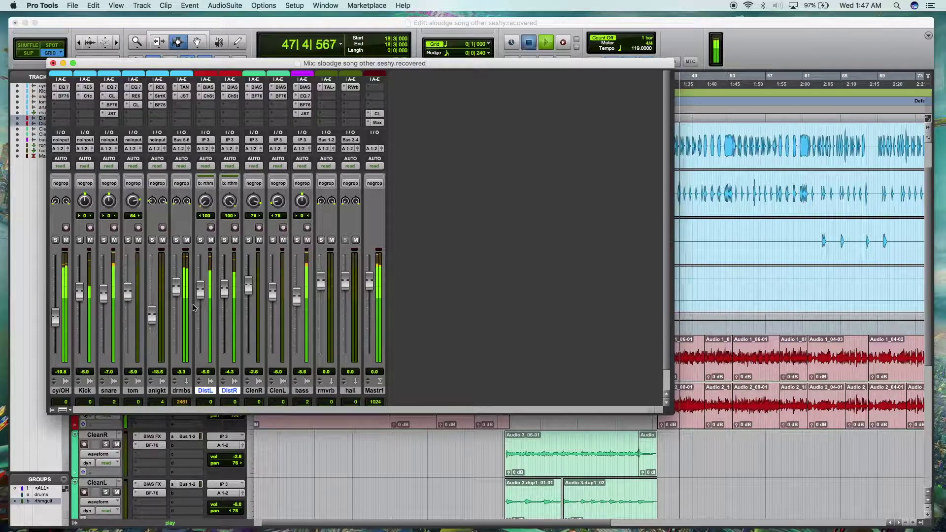
pyautogui.press('space')
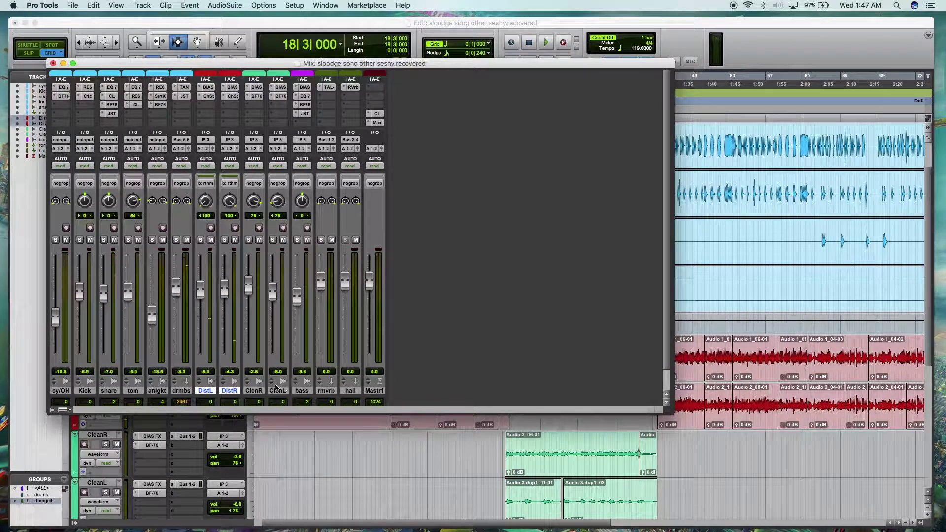
# Group the CleanR and CleanL tracks under the name clean.
pyautogui.click(254, 390)
pyautogui.keyDown('shift'); pyautogui.click(277, 392); pyautogui.keyUp('shift')
pyautogui.press('super+g')
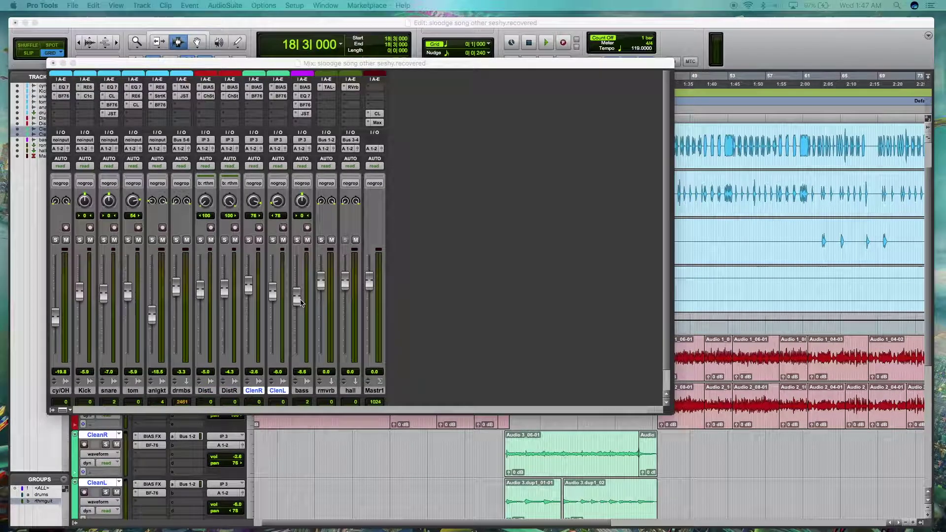
pyautogui.press('Return')
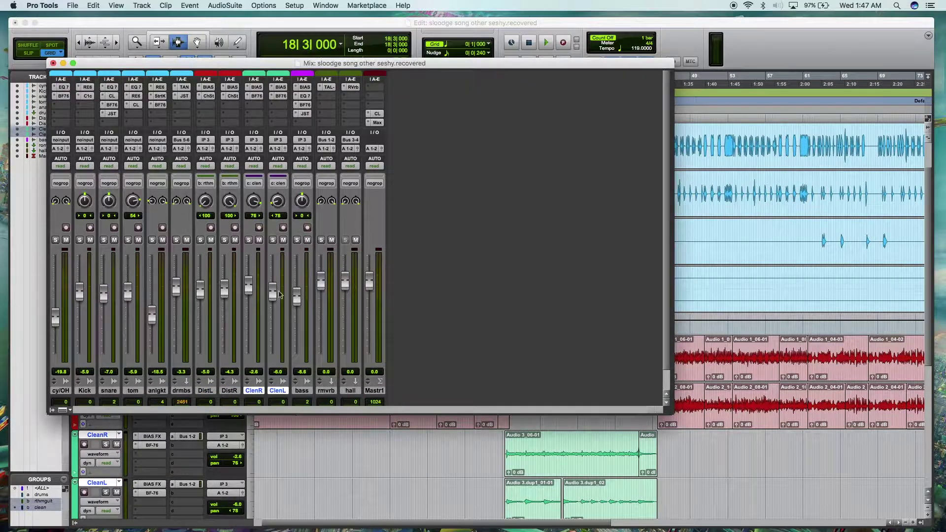
# Play from 18|3 briefly, lower the grouped clean guitars to -3.6 dB for CleanR and -7.0 dB for CleanL, and close the Mix window.
pyautogui.press('space')
pyautogui.press('space')
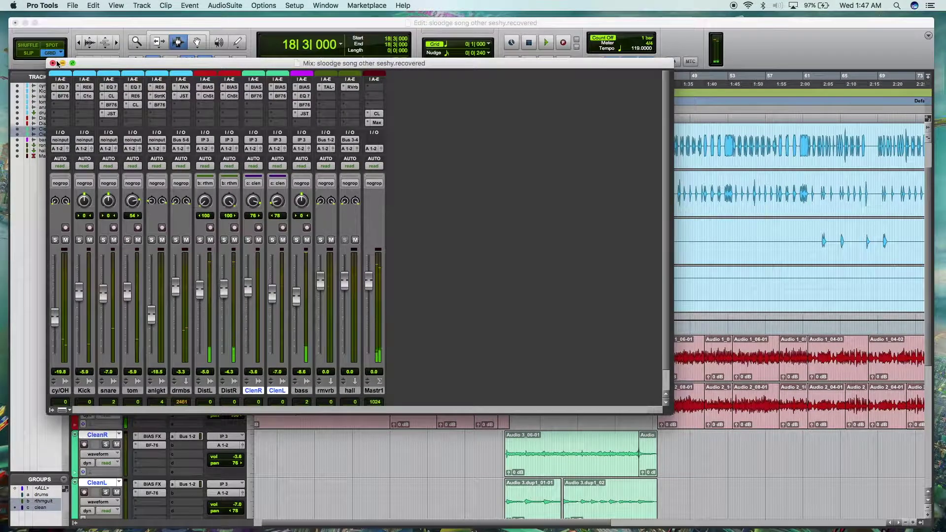
pyautogui.click(53, 63)
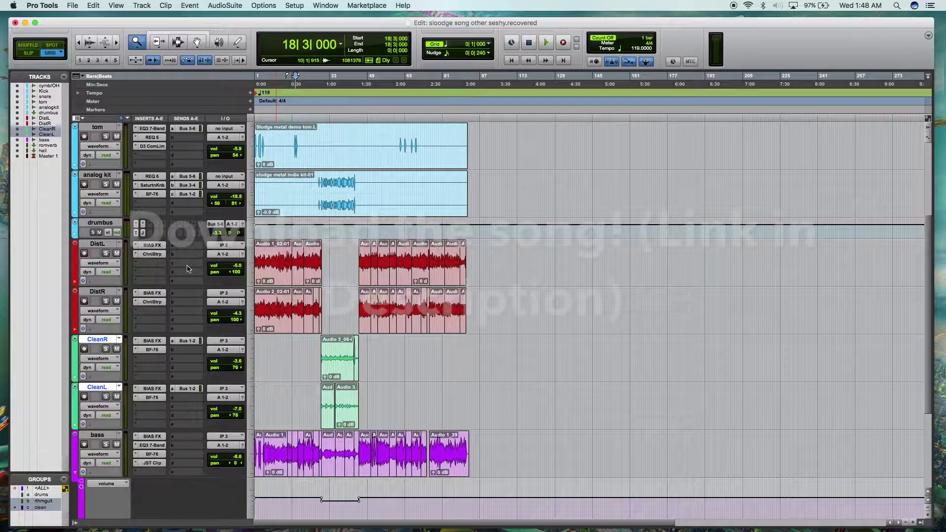
# Examine the Master 1 track's compressor/limiter settings and look over the session's tracks in the Edit window.
pyautogui.scroll(-5, 152, 150)
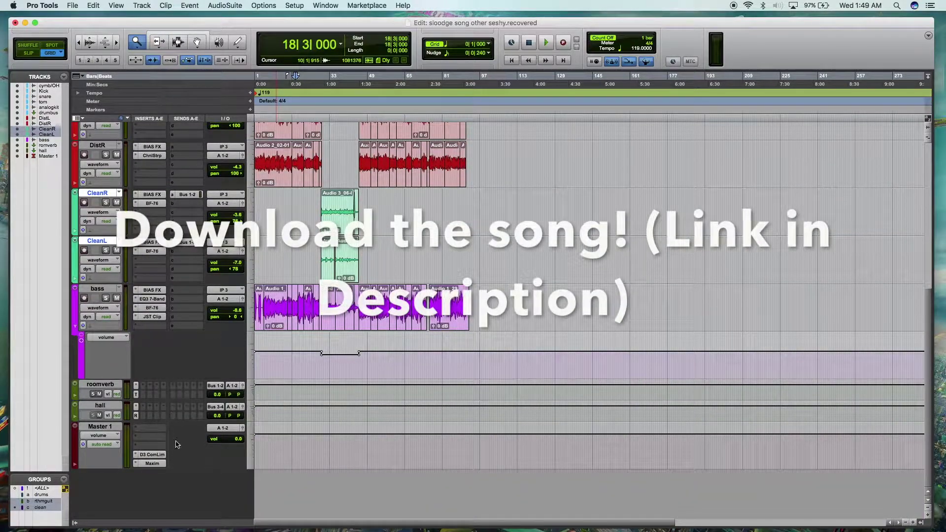
pyautogui.click(151, 456)
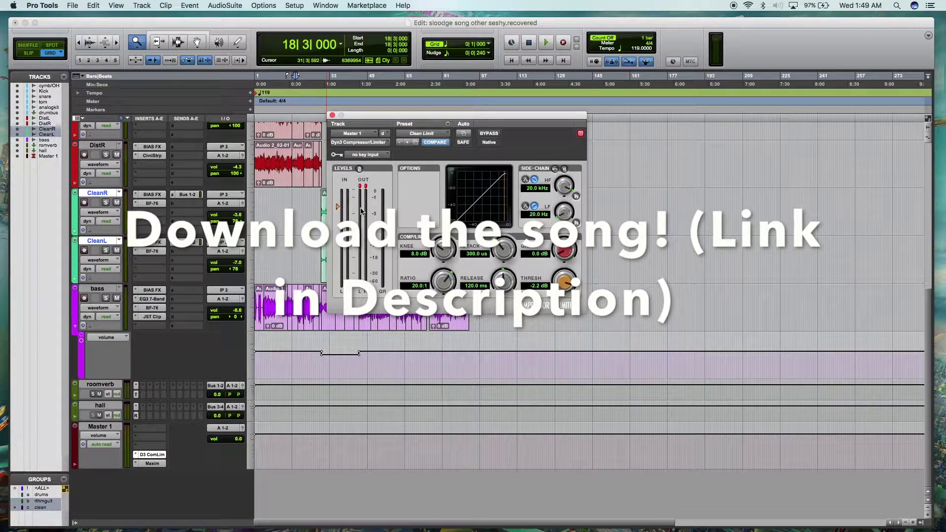
pyautogui.click(332, 115)
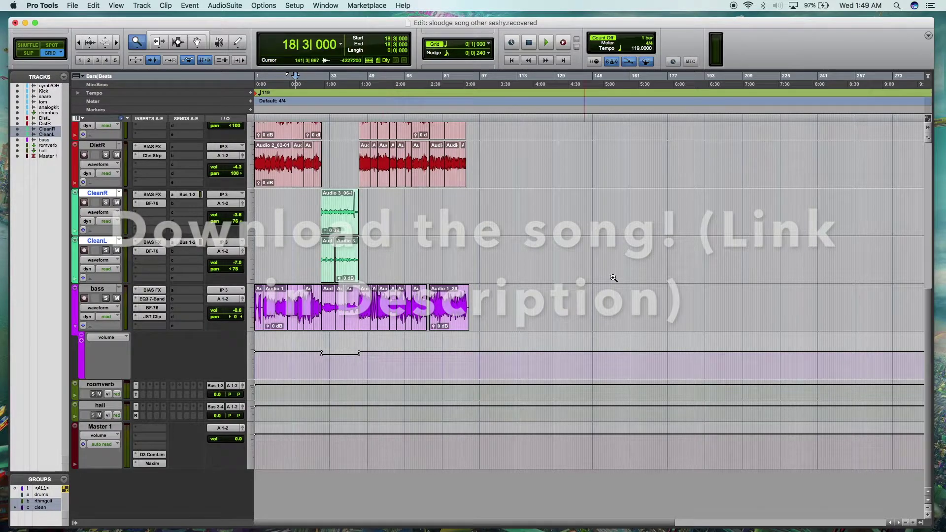
pyautogui.scroll(5, 612, 277)
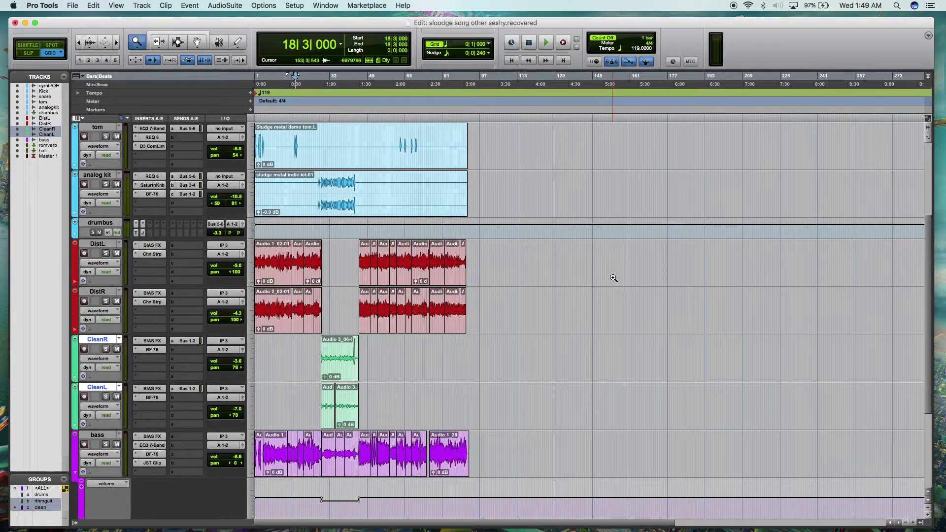
pyautogui.scroll(-5, 613, 278)
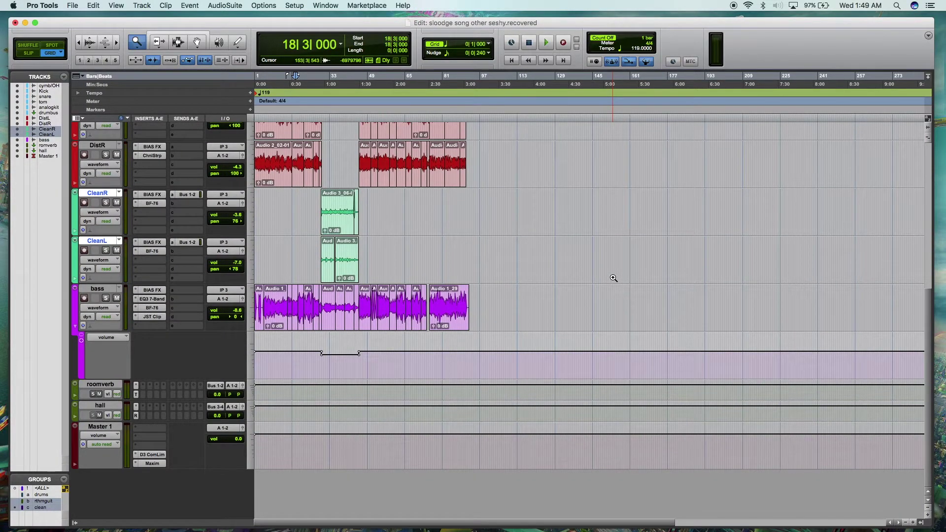